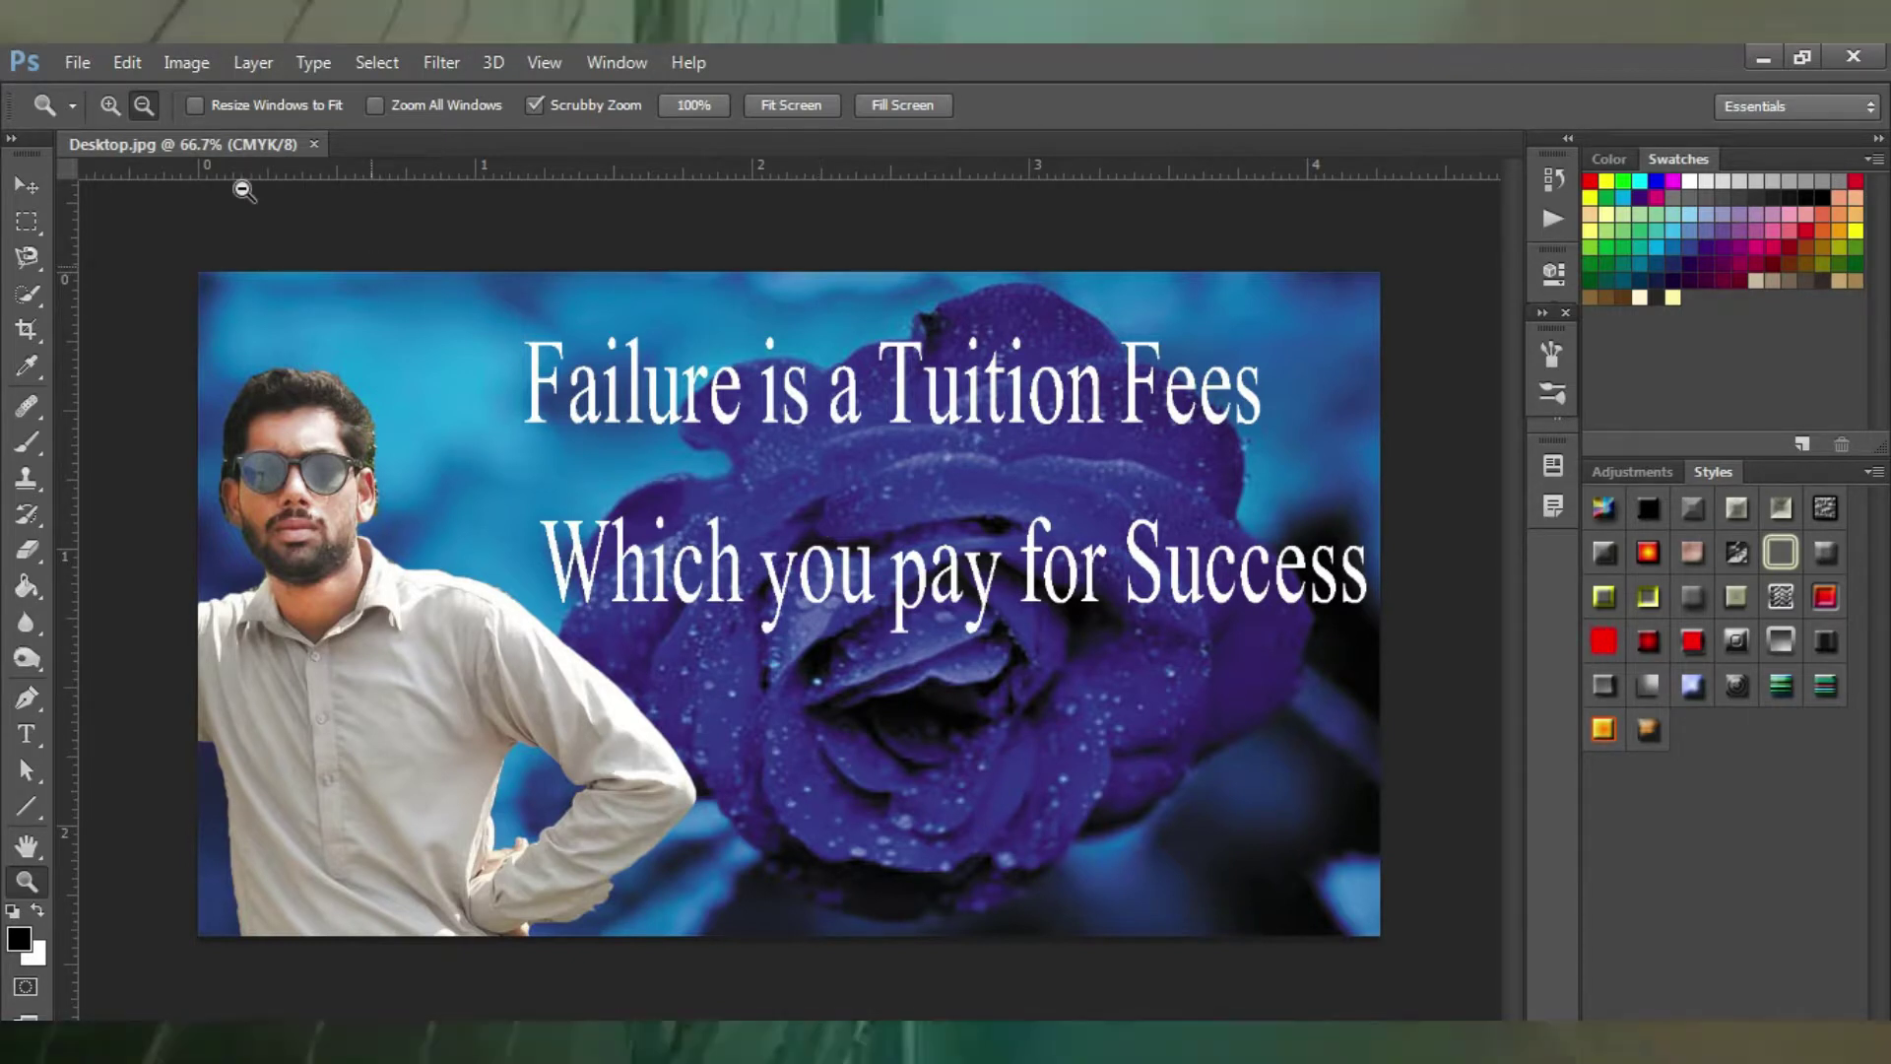
Create a new white 1280 × 720 px CMYK document at 300 ppi.
left_click(76, 61)
left_click(93, 92)
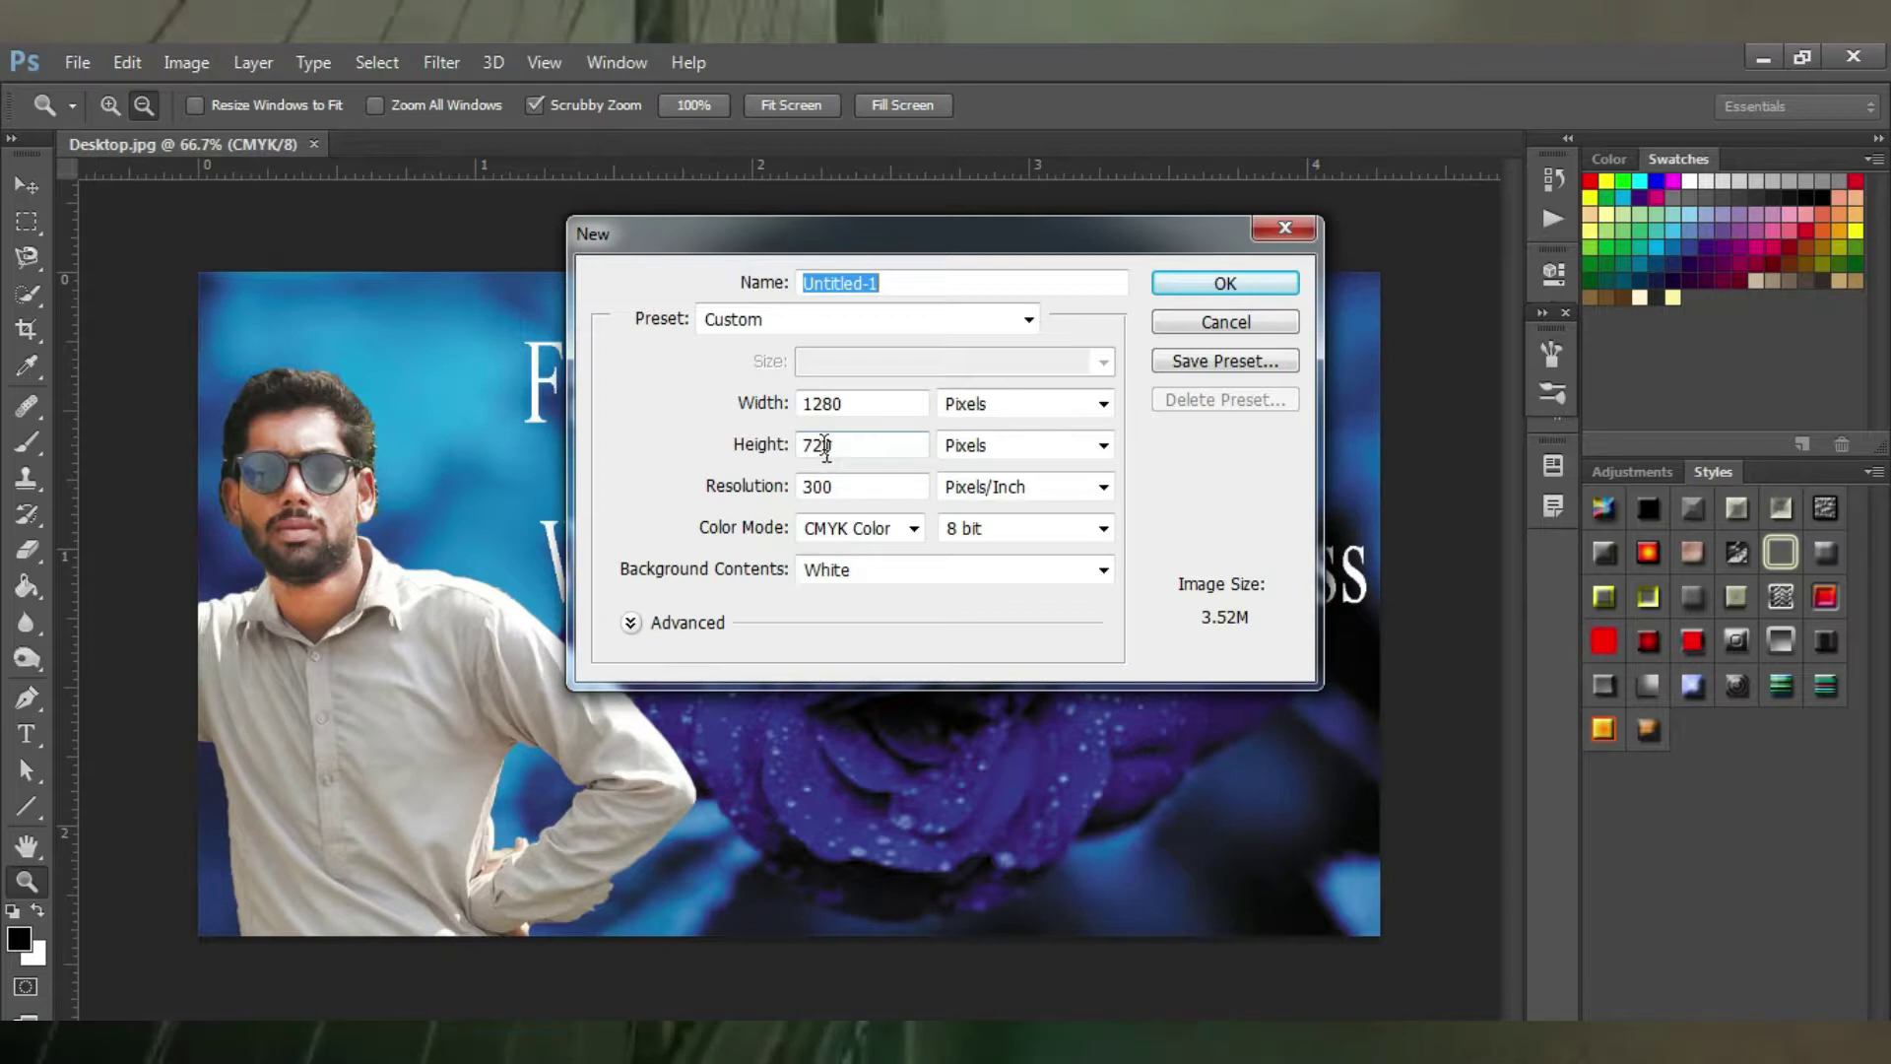
mouse_move(833, 446)
left_mouse_down()
mouse_move(800, 445)
mouse_move(811, 406)
left_mouse_up()
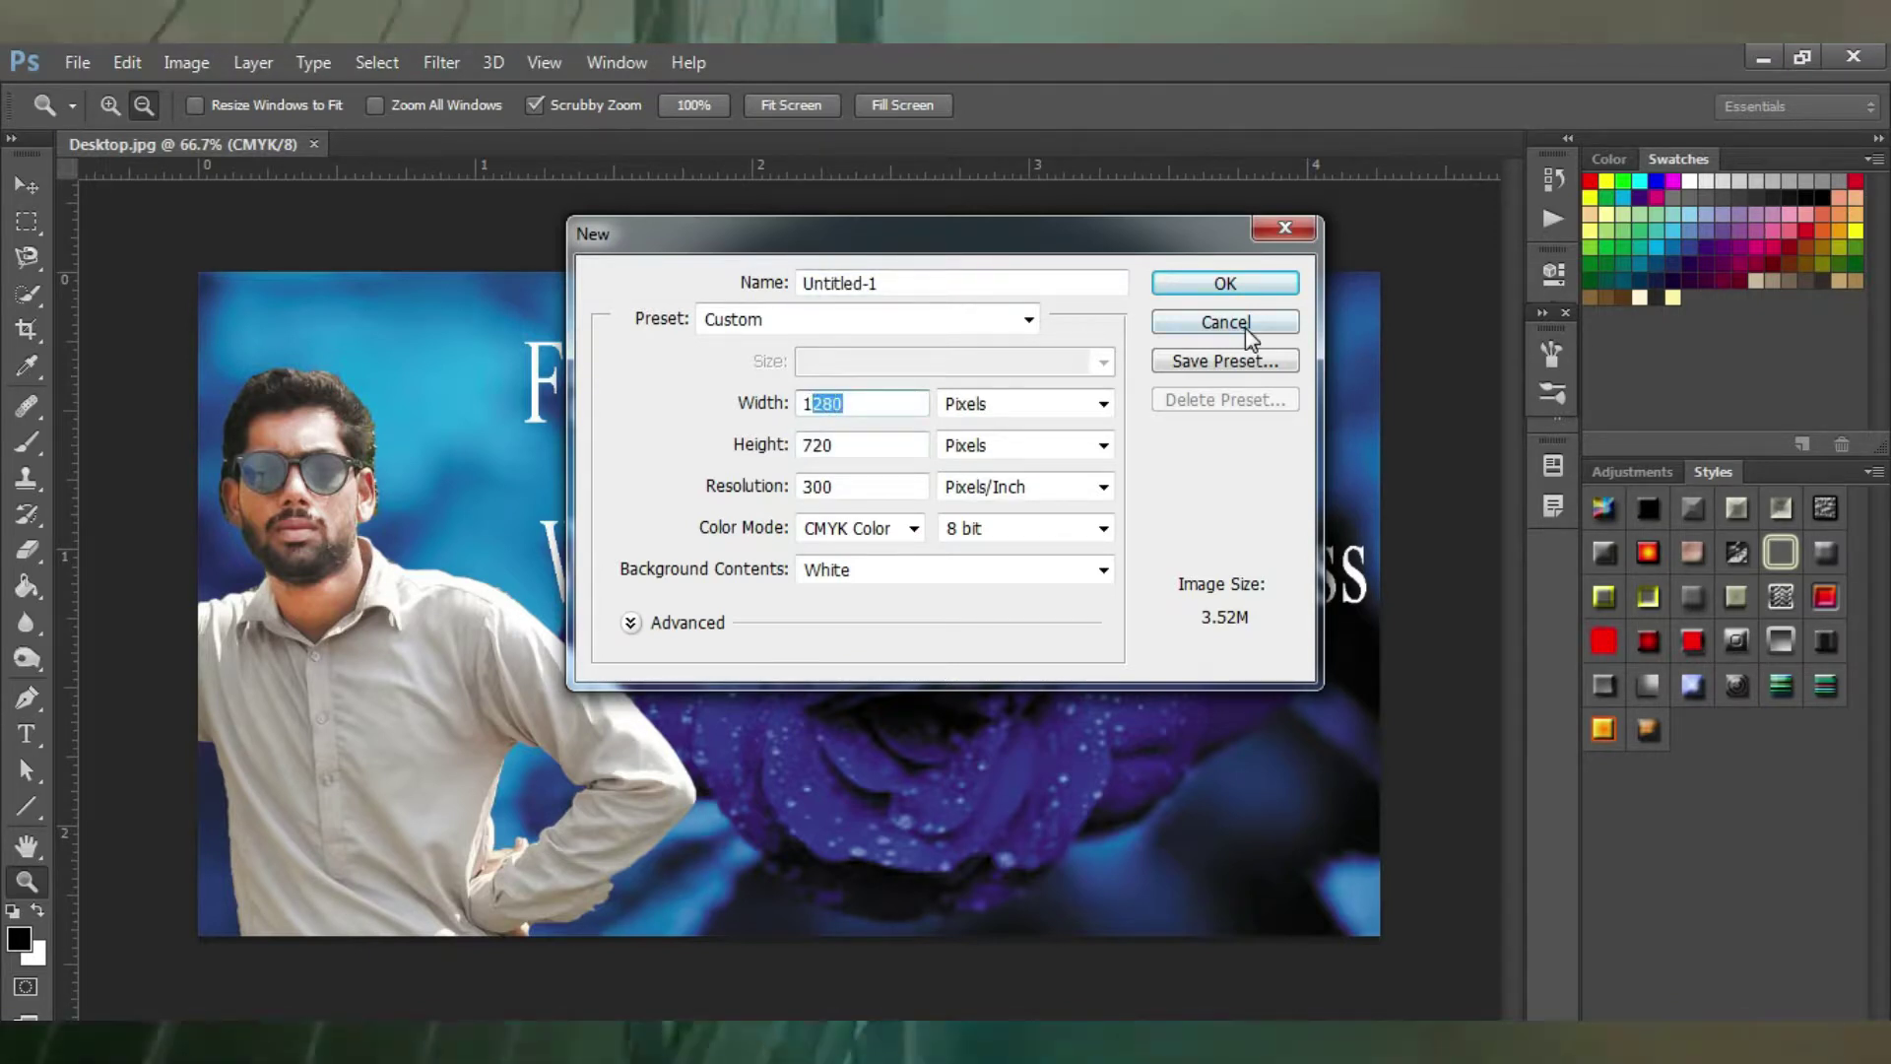
left_click(1284, 227)
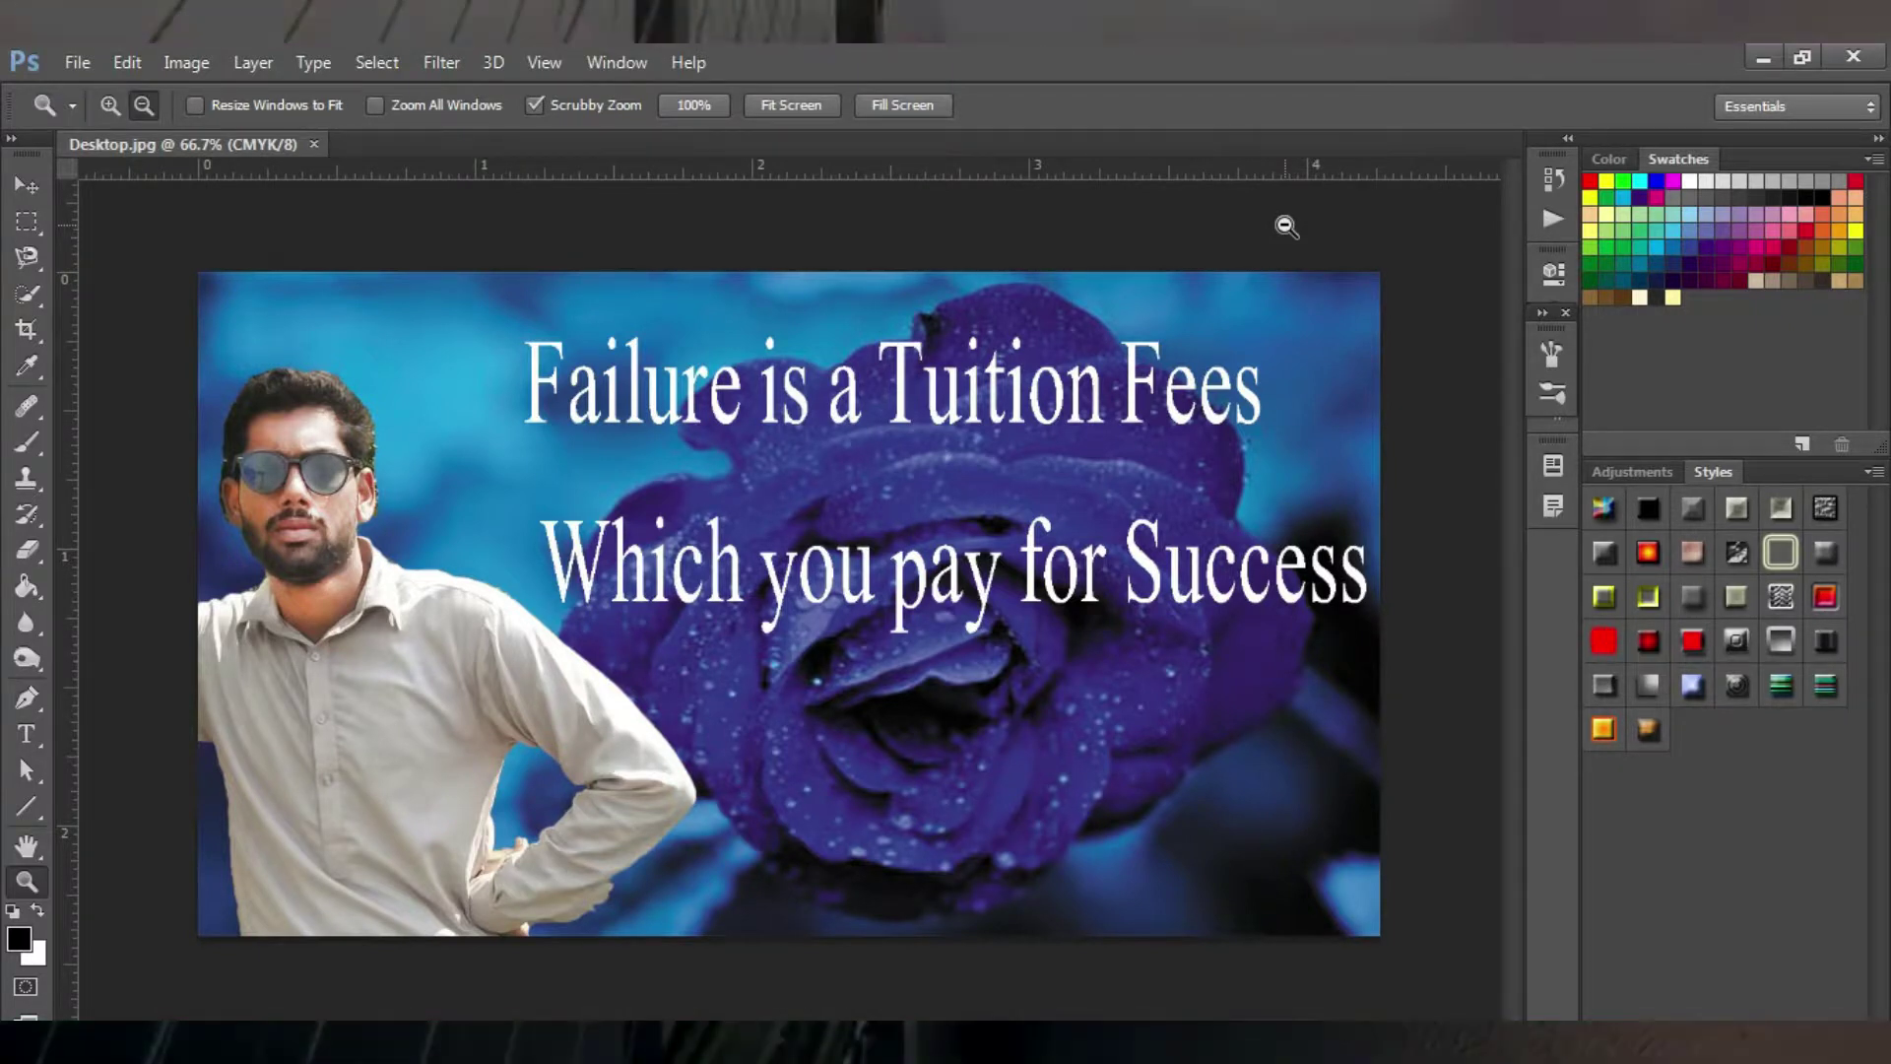
left_click(78, 62)
left_click(96, 90)
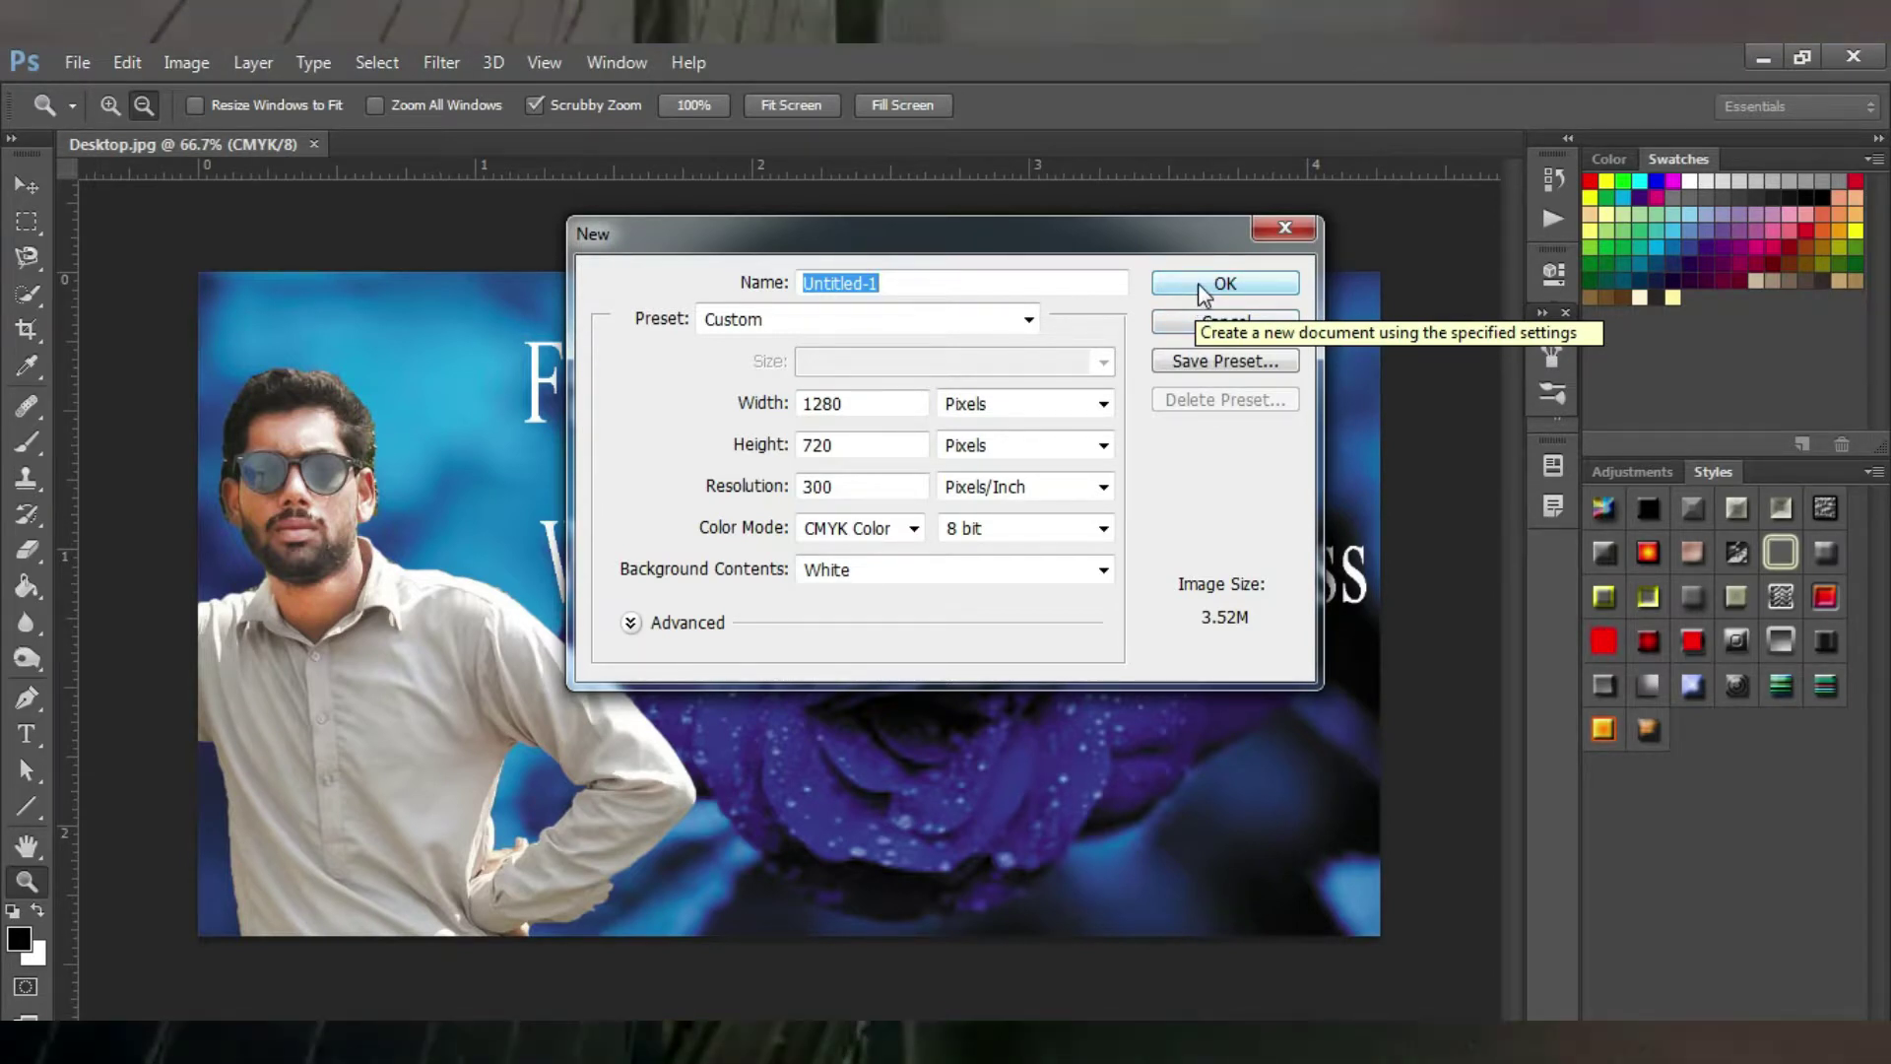
left_click(1198, 284)
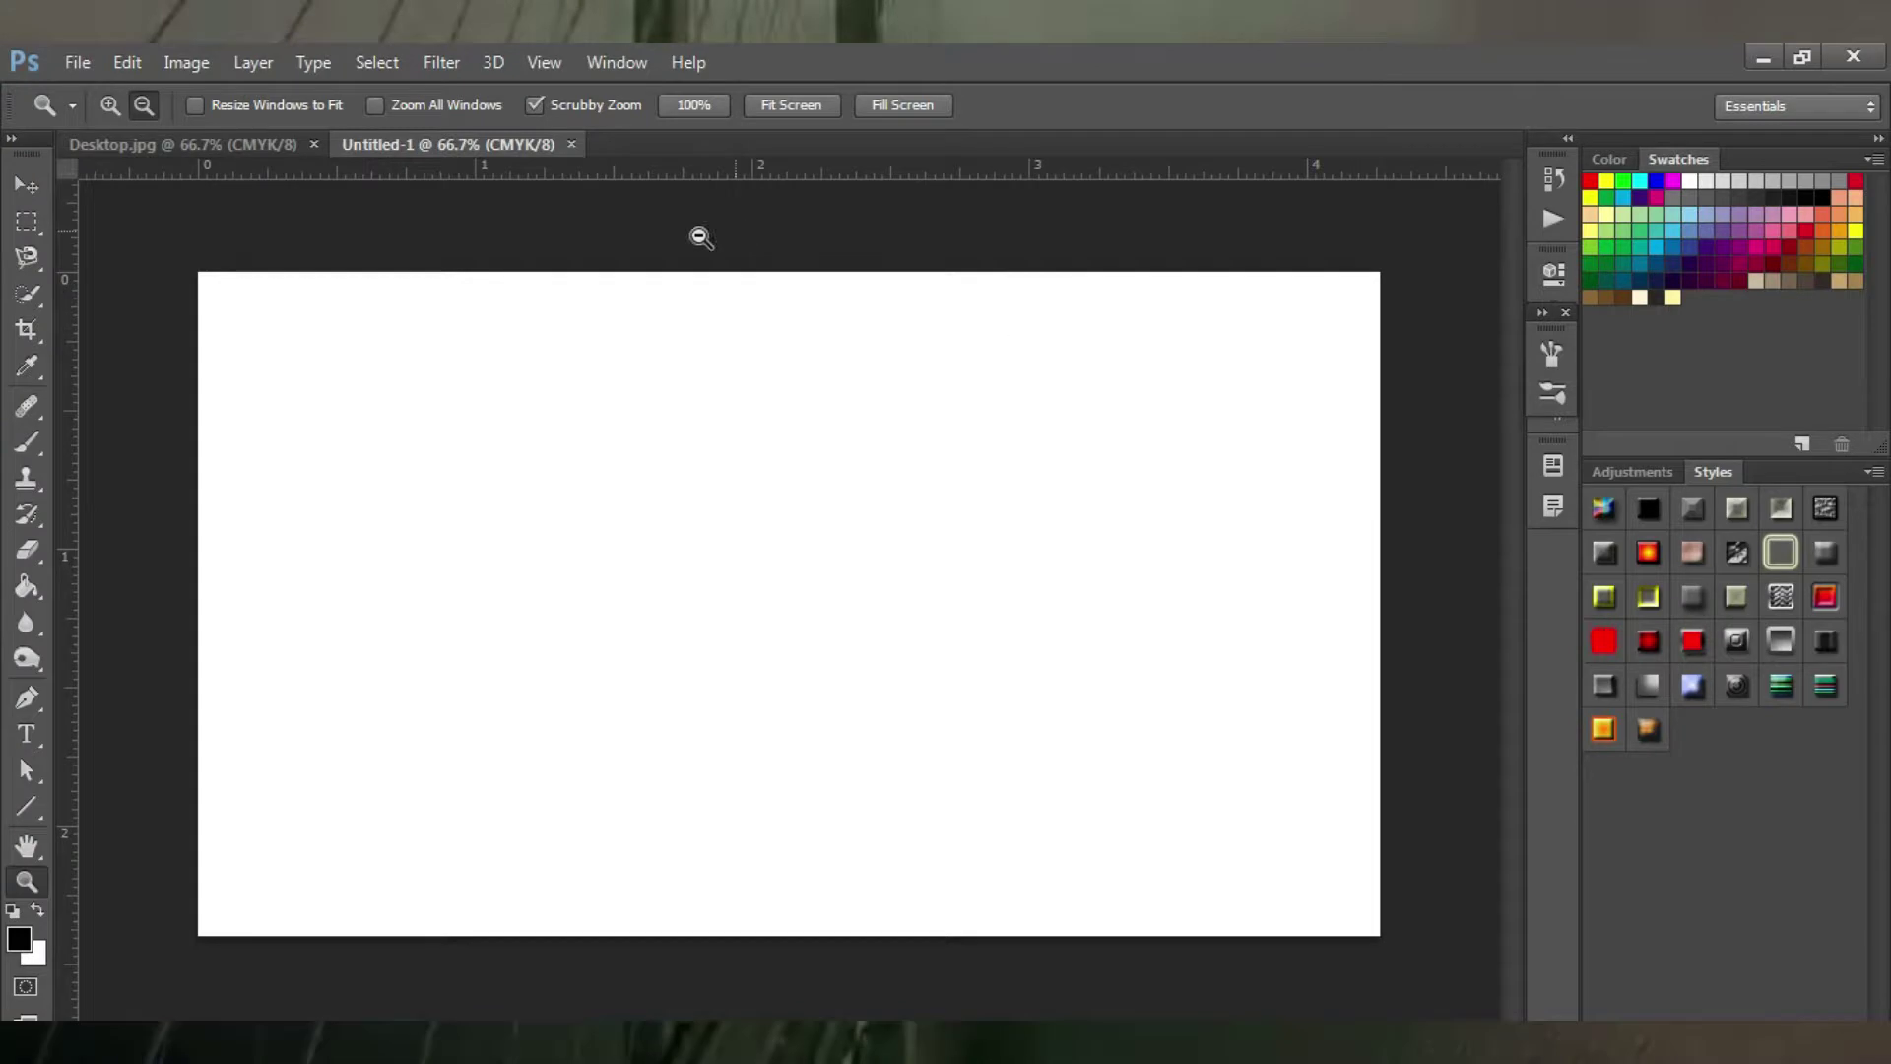
Place the rose-blue-flower image from the Picture folder into the blank document.
left_click(81, 61)
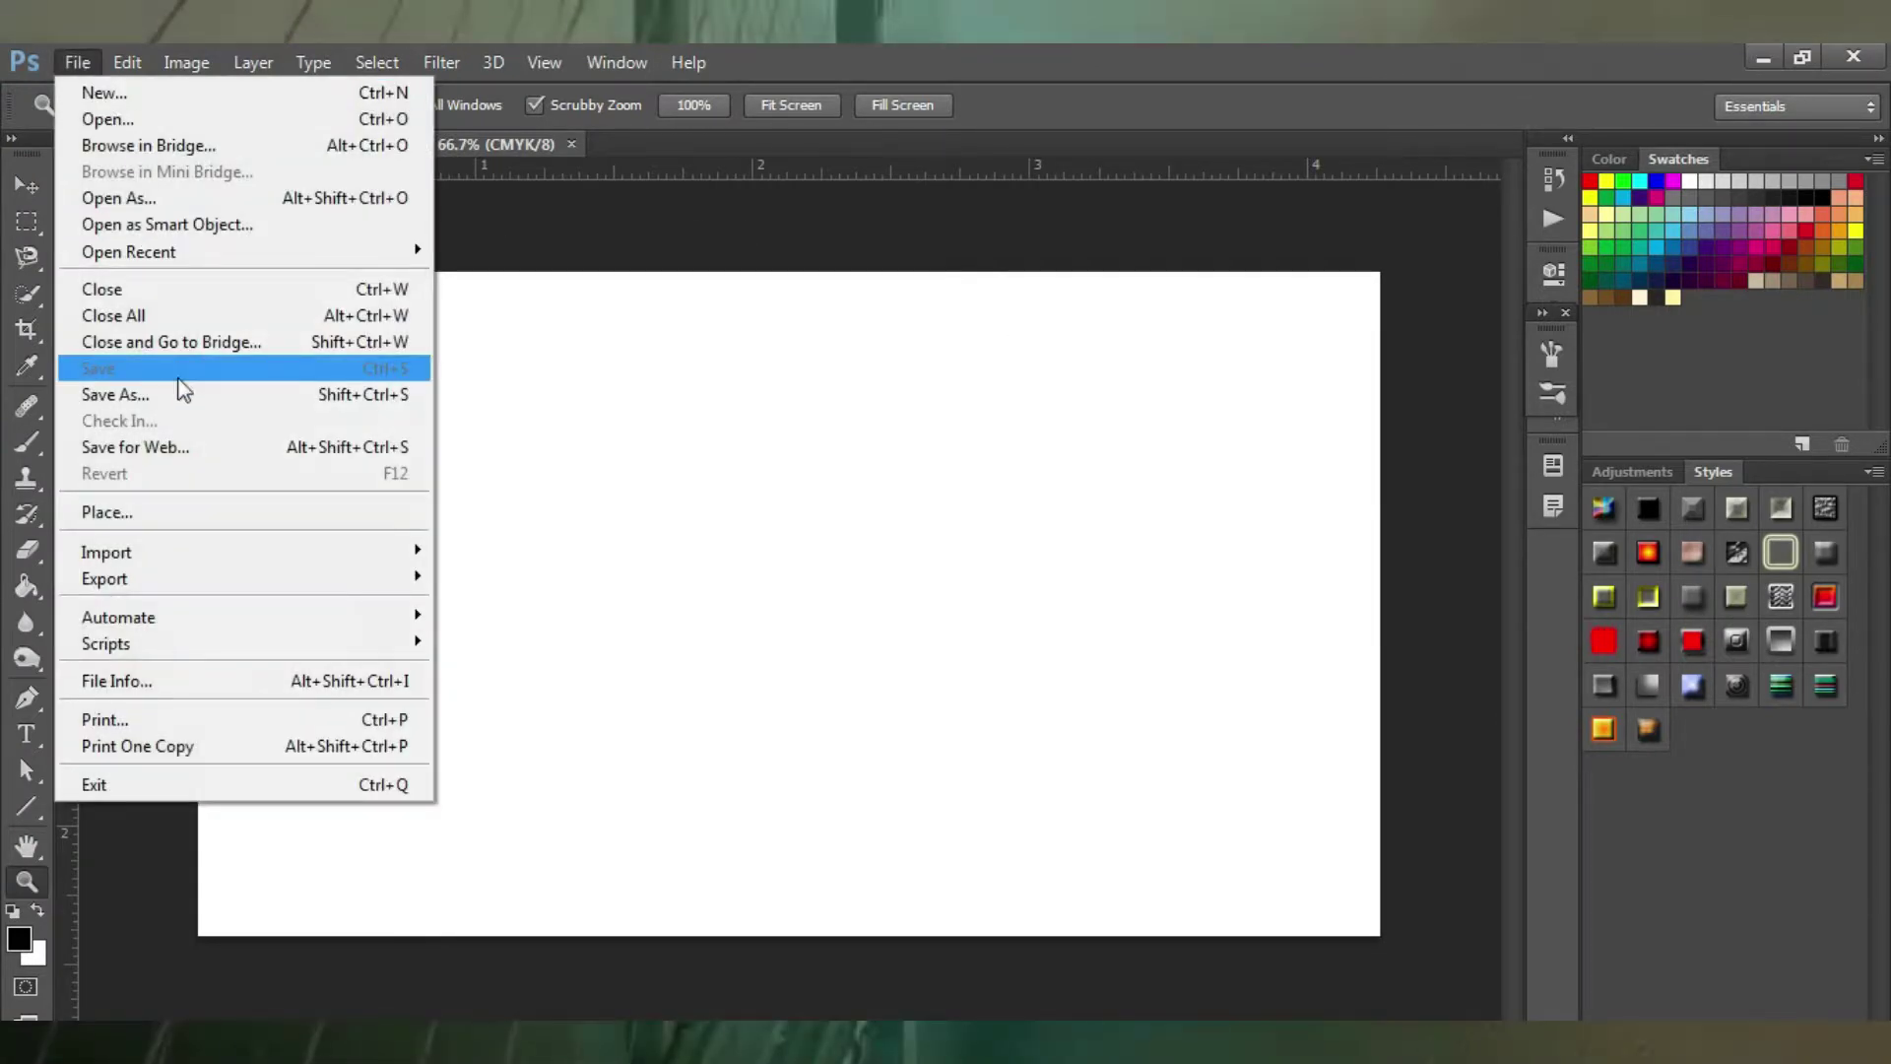
left_click(192, 509)
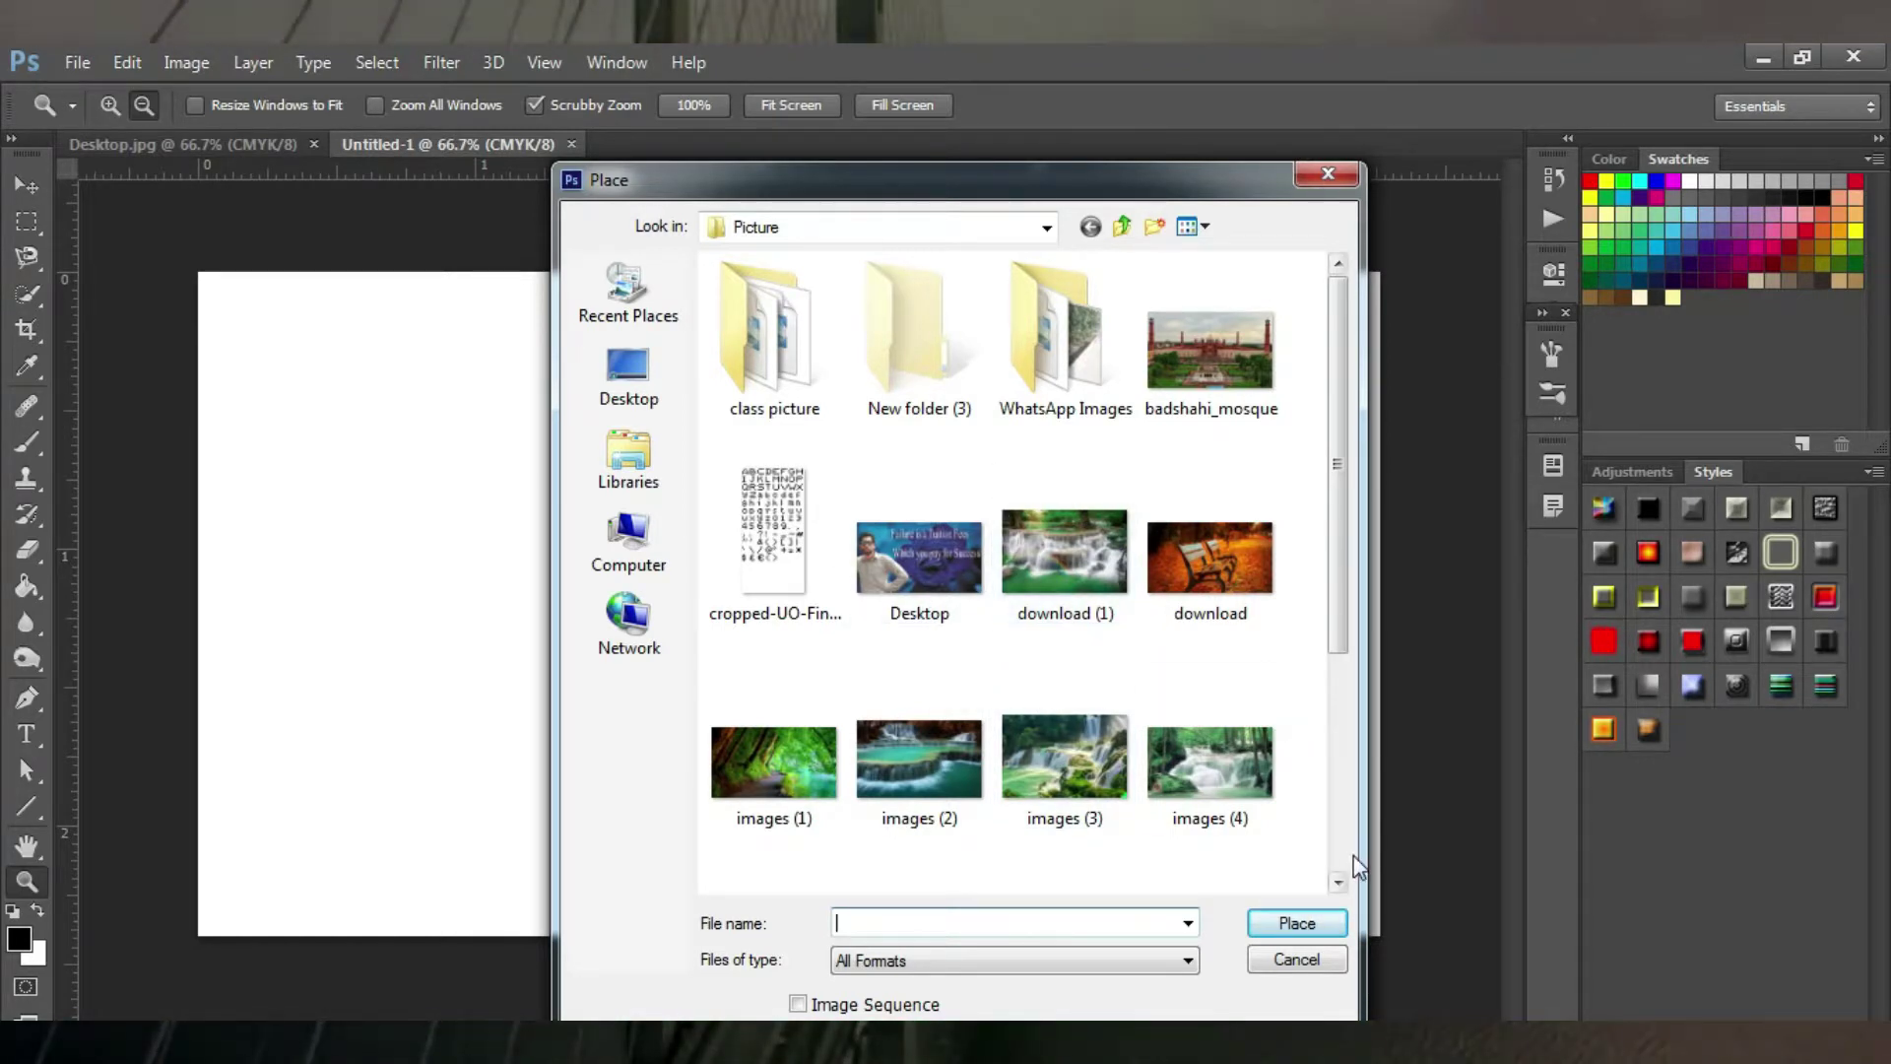
left_click(1338, 881)
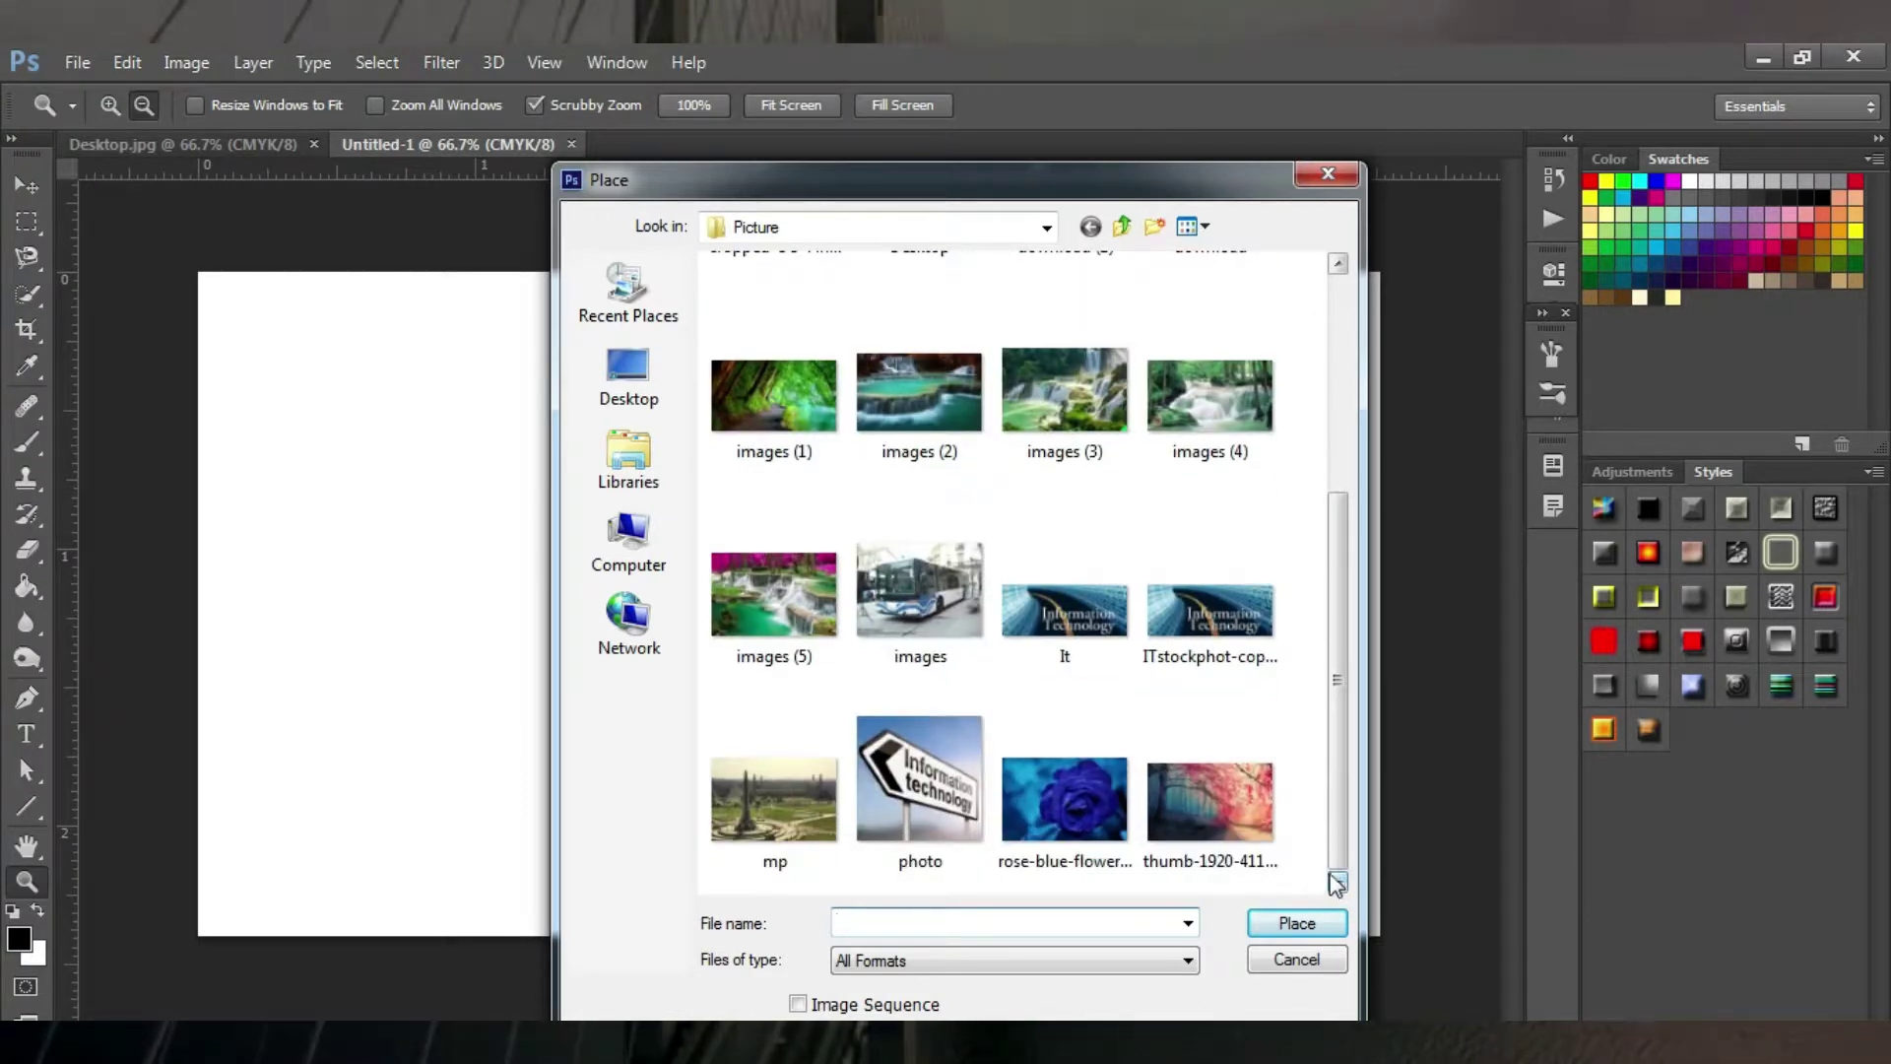
double_click(1104, 778)
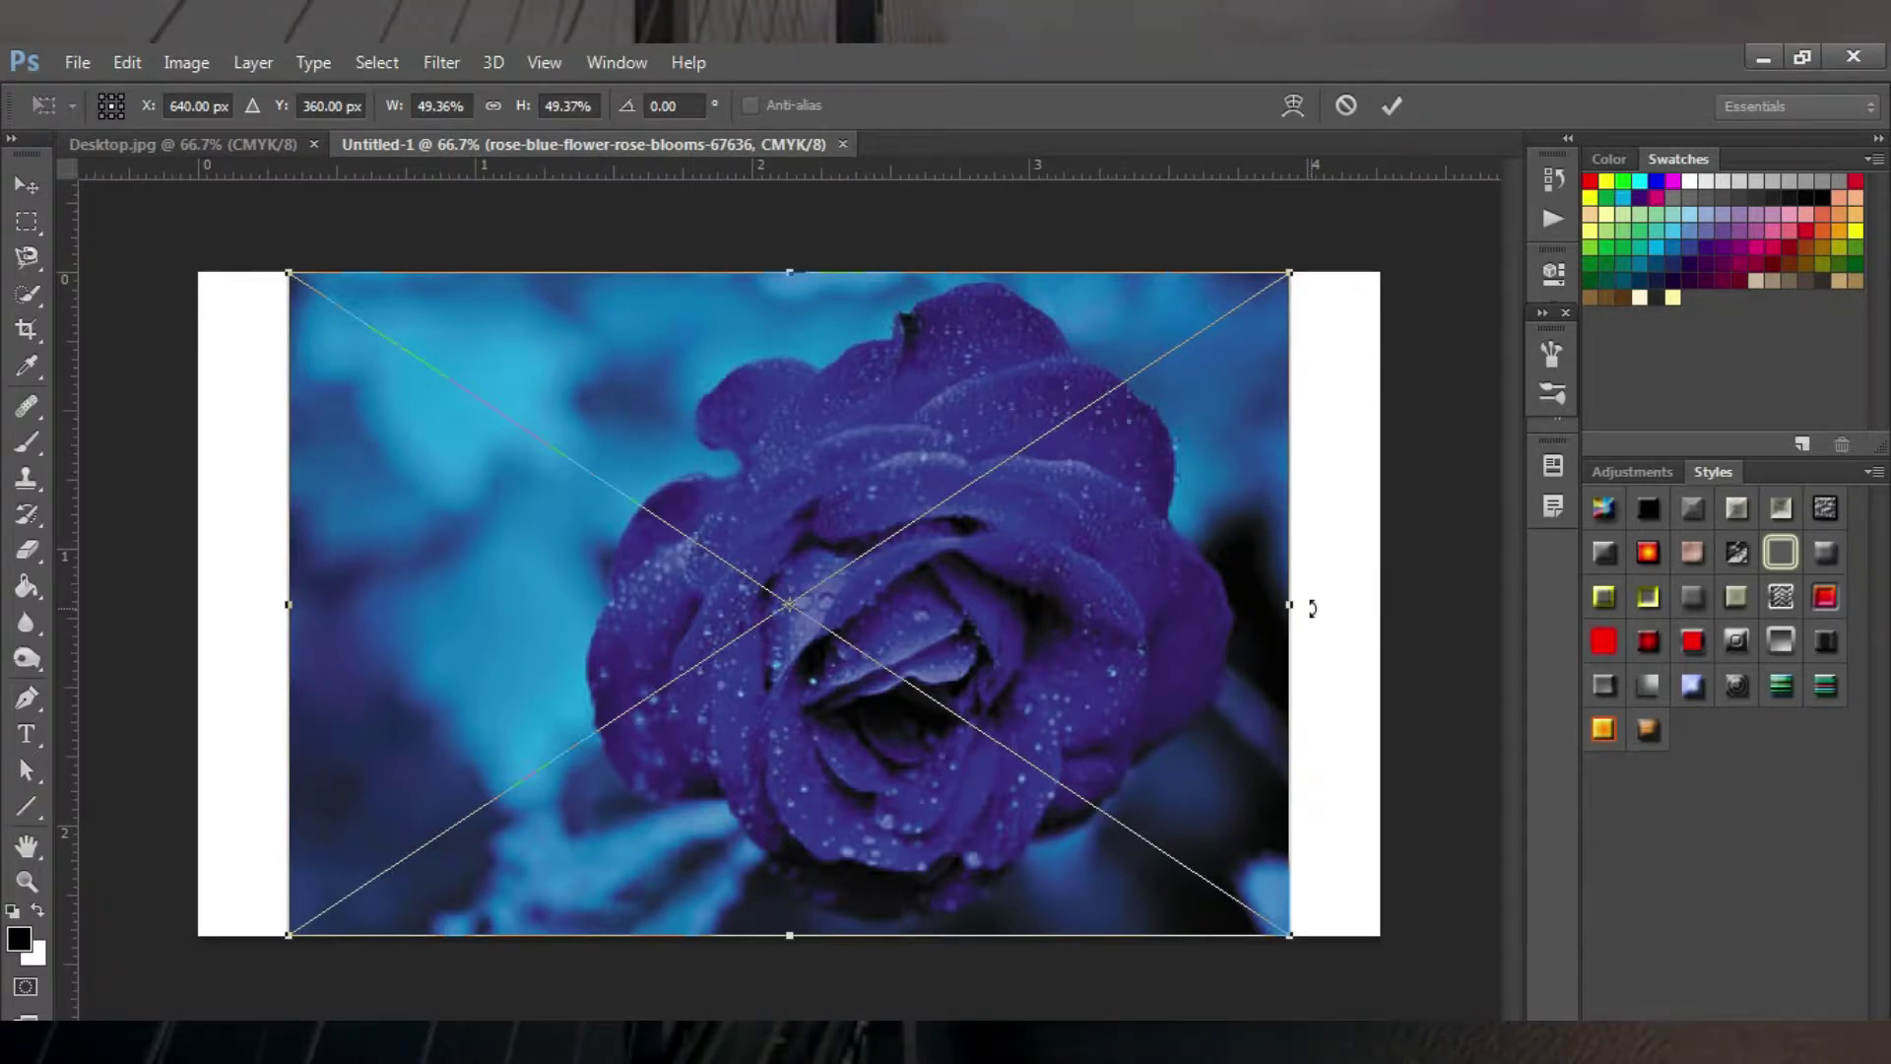
Stretch the placed rose photo out to the left and right canvas edges and commit it.
left_click_drag(1291, 604, 1379, 603)
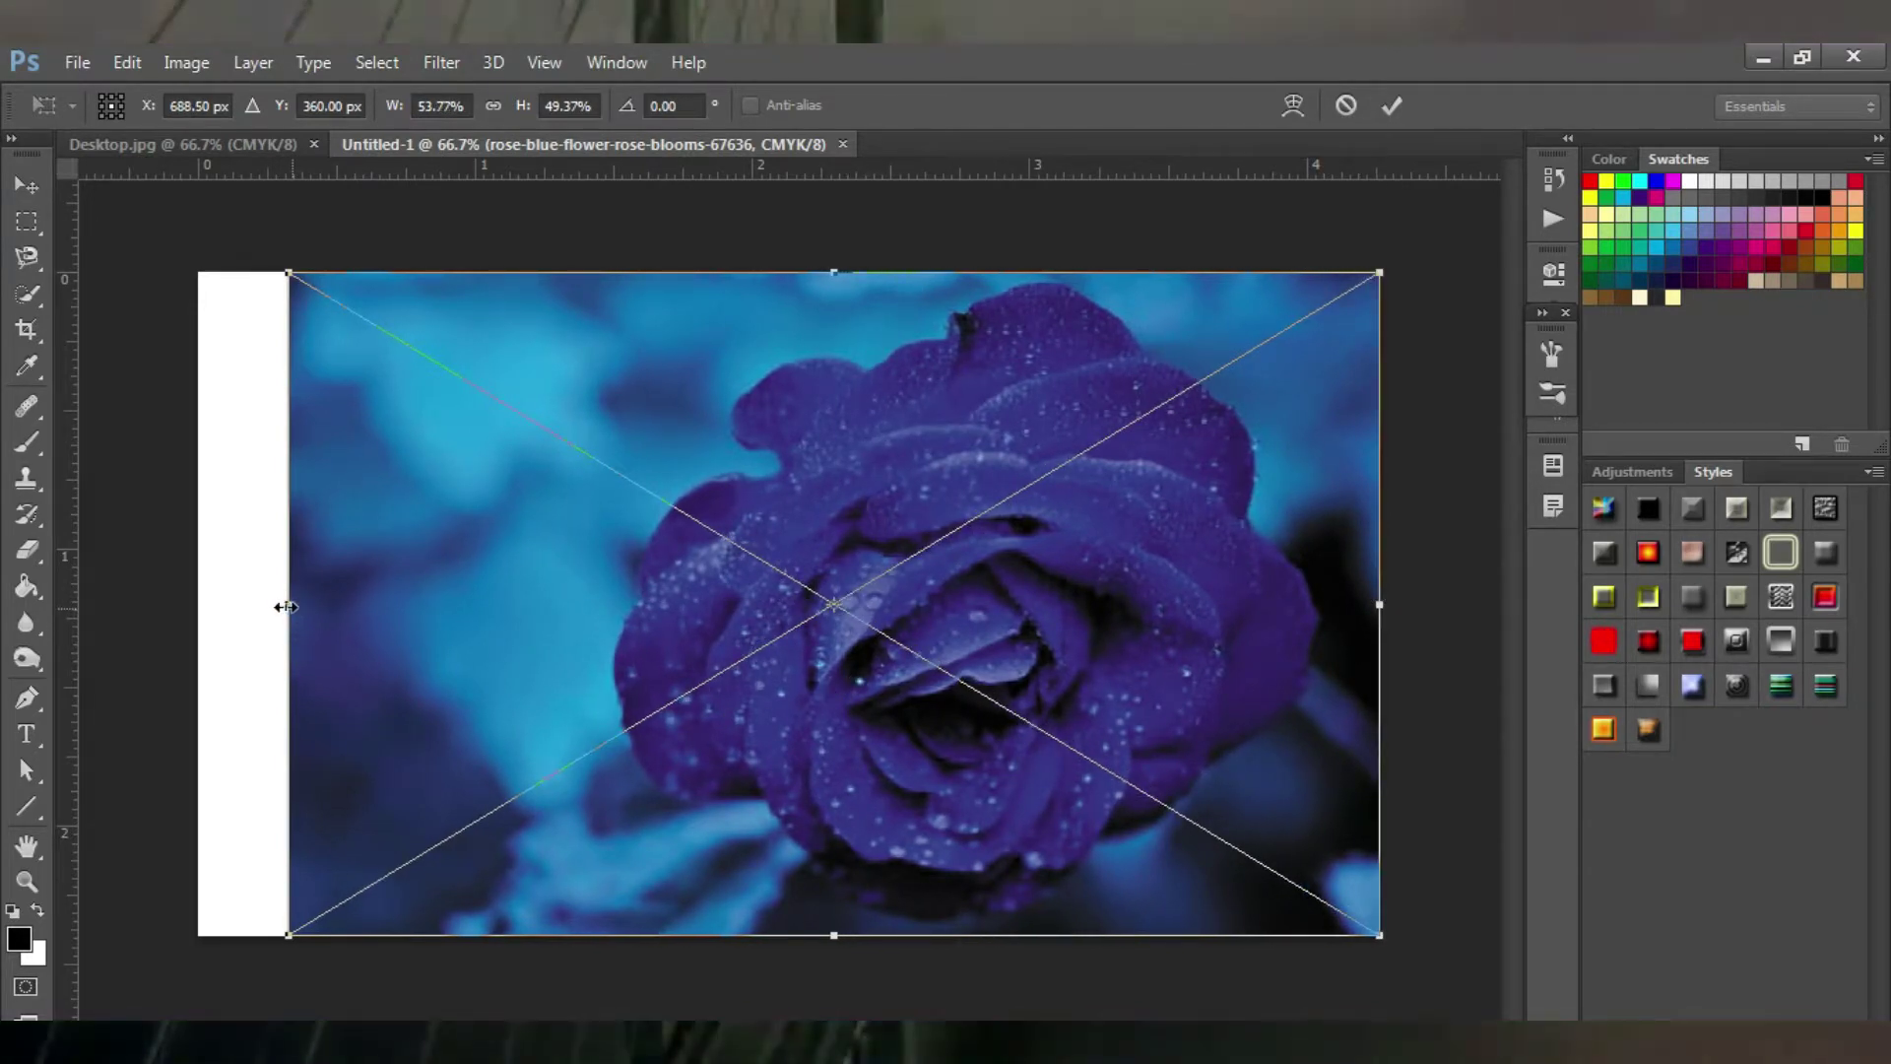
left_click_drag(285, 607, 200, 603)
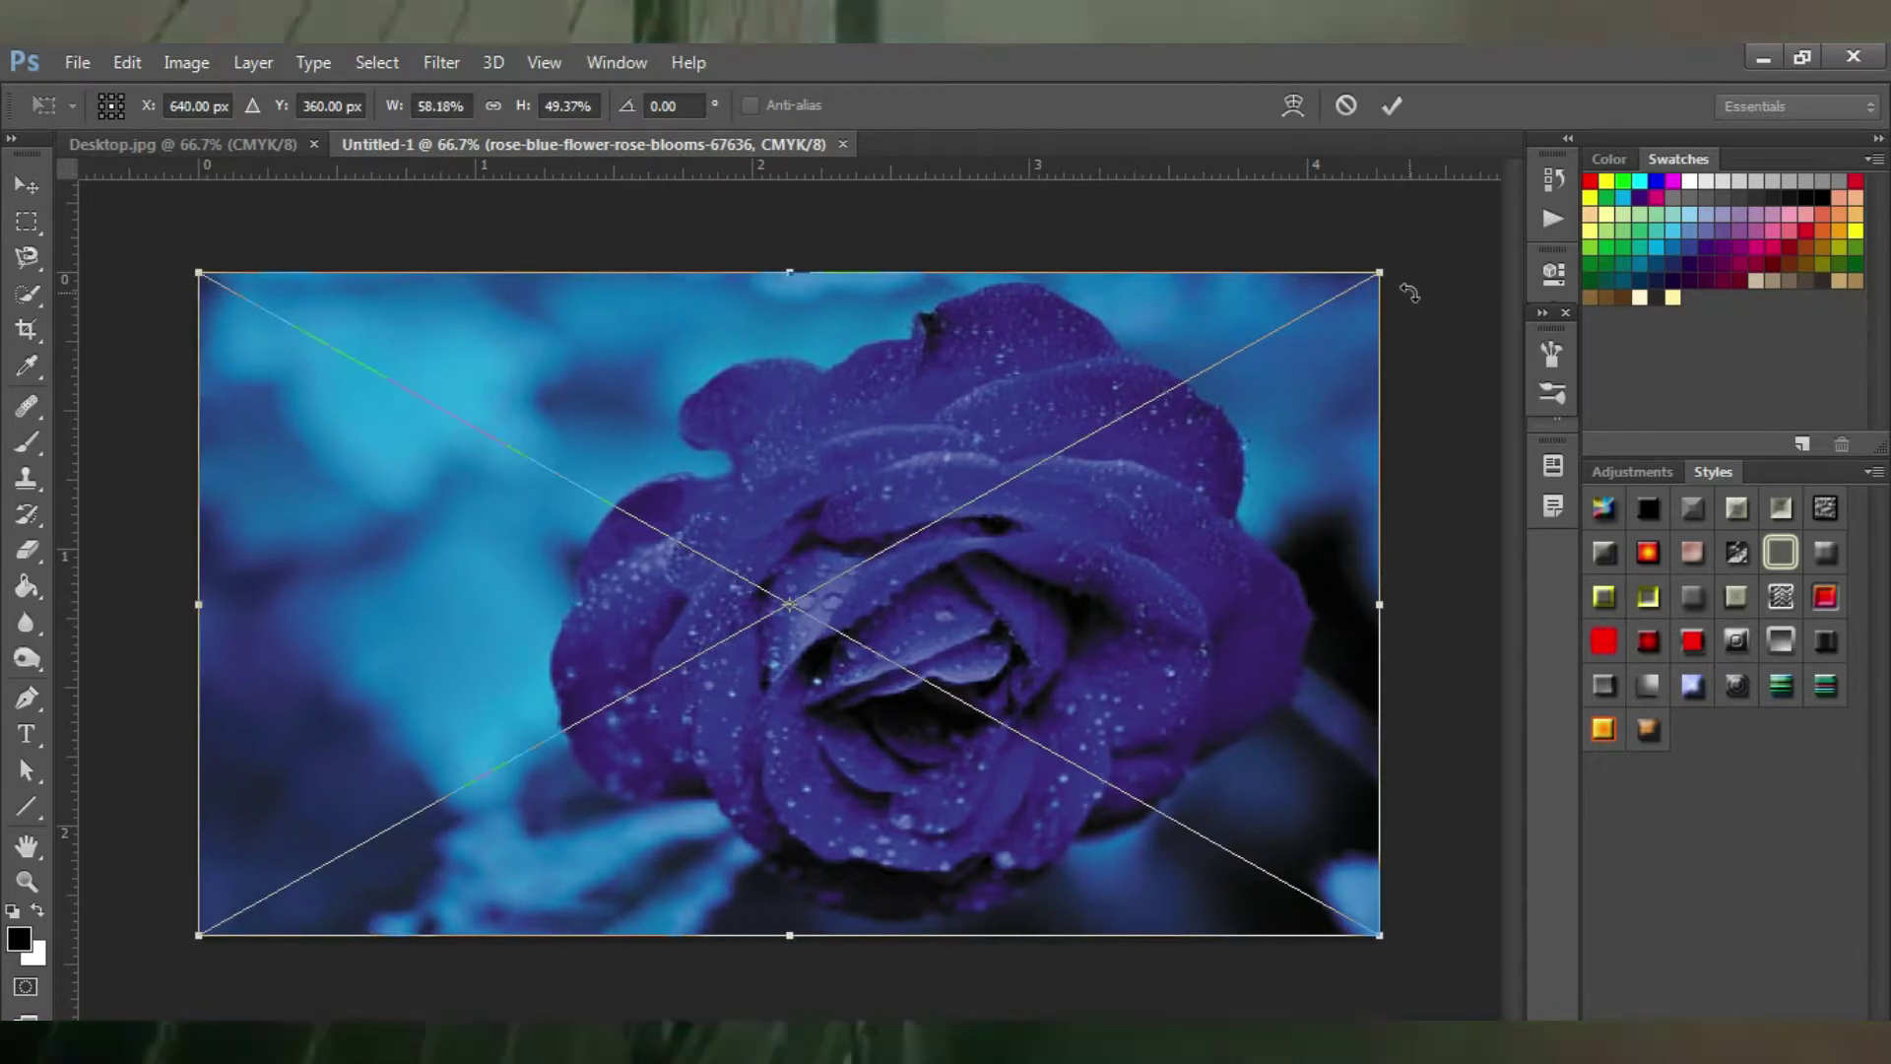
left_click(1388, 116)
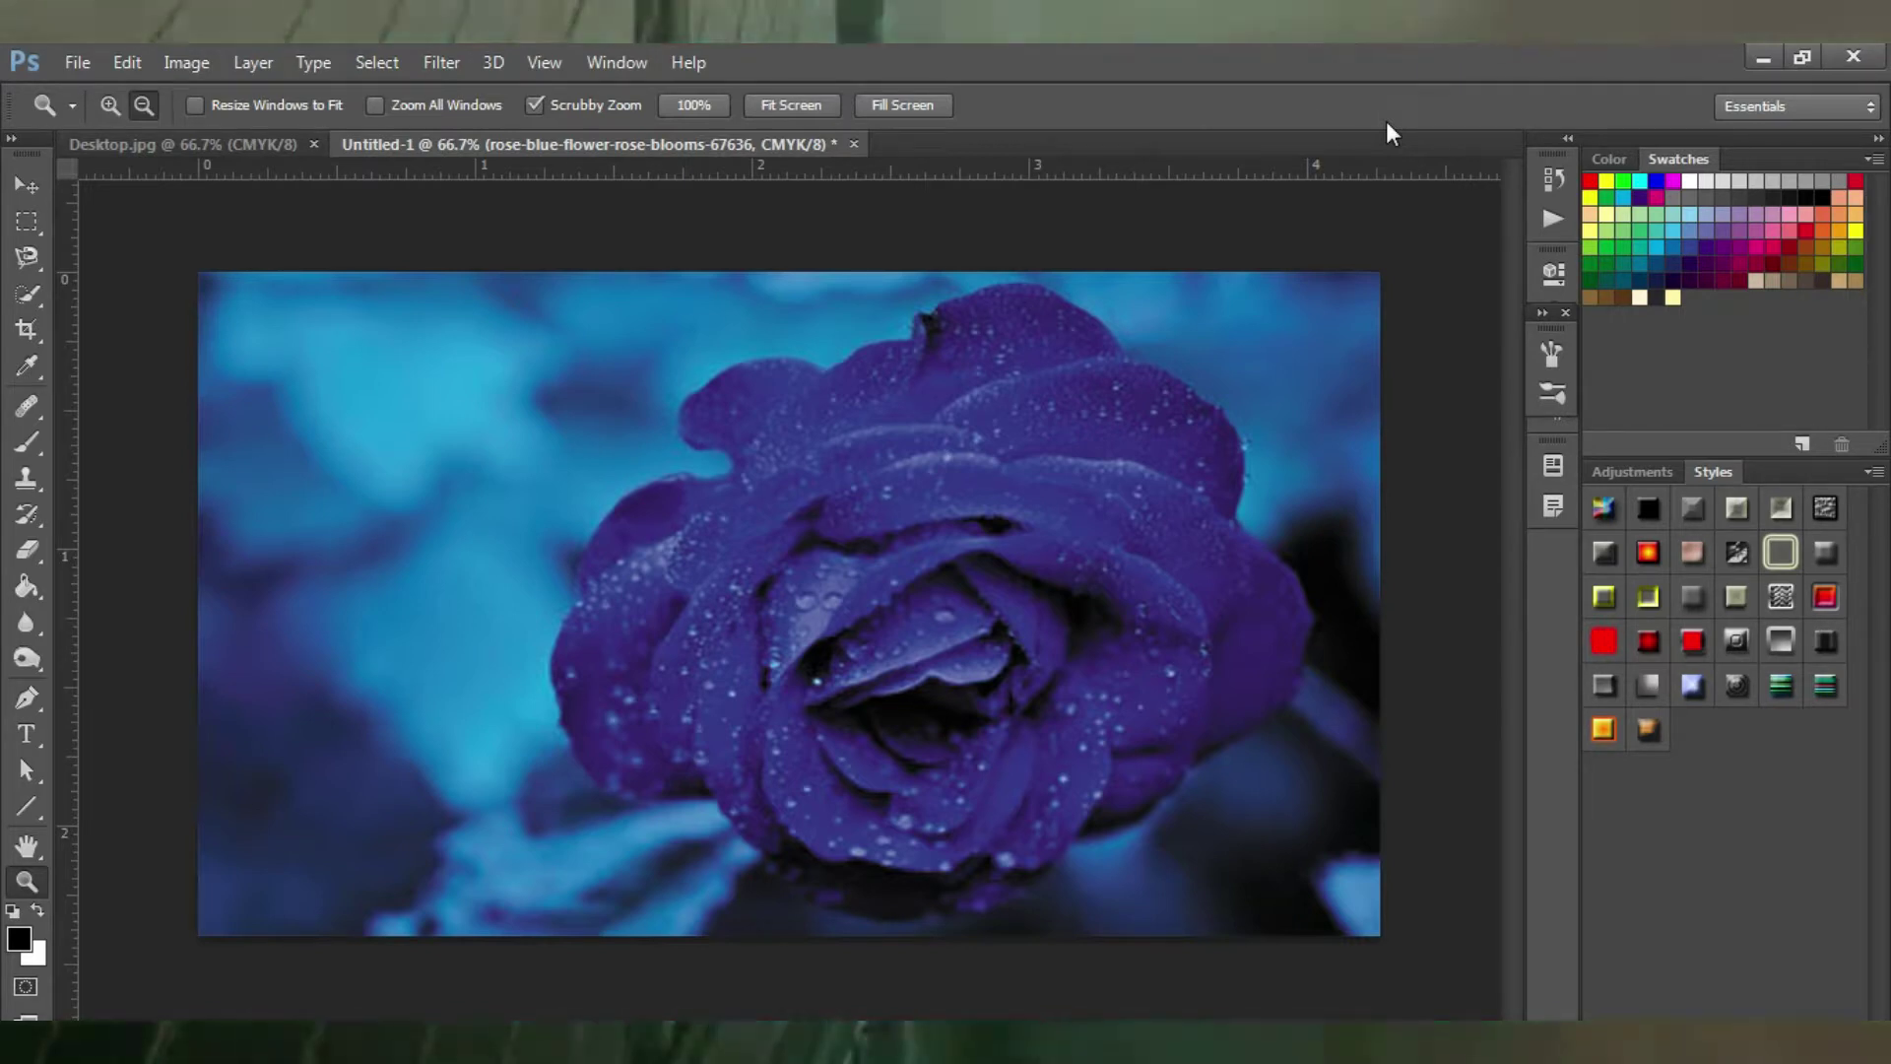
left_click(79, 68)
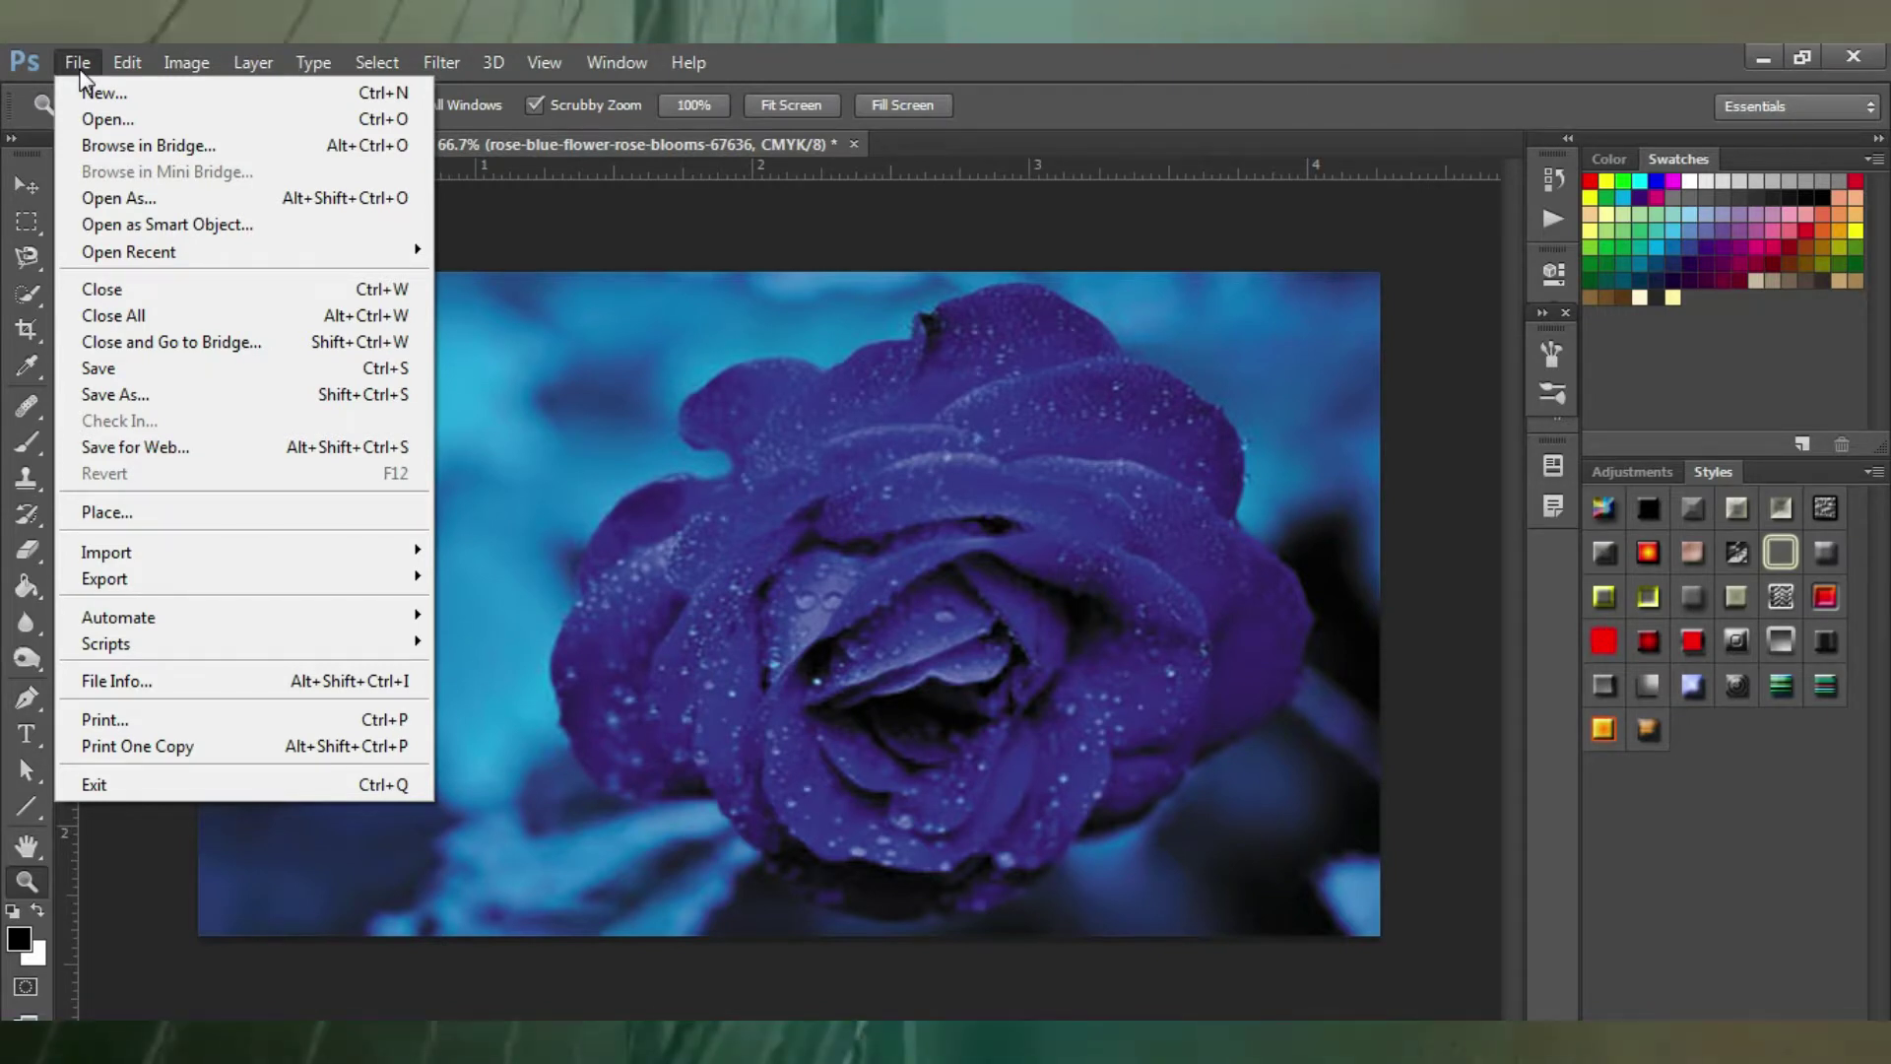
Open 'great - Shortcut' from the Desktop, the photo of the man in sunglasses.
left_click(122, 115)
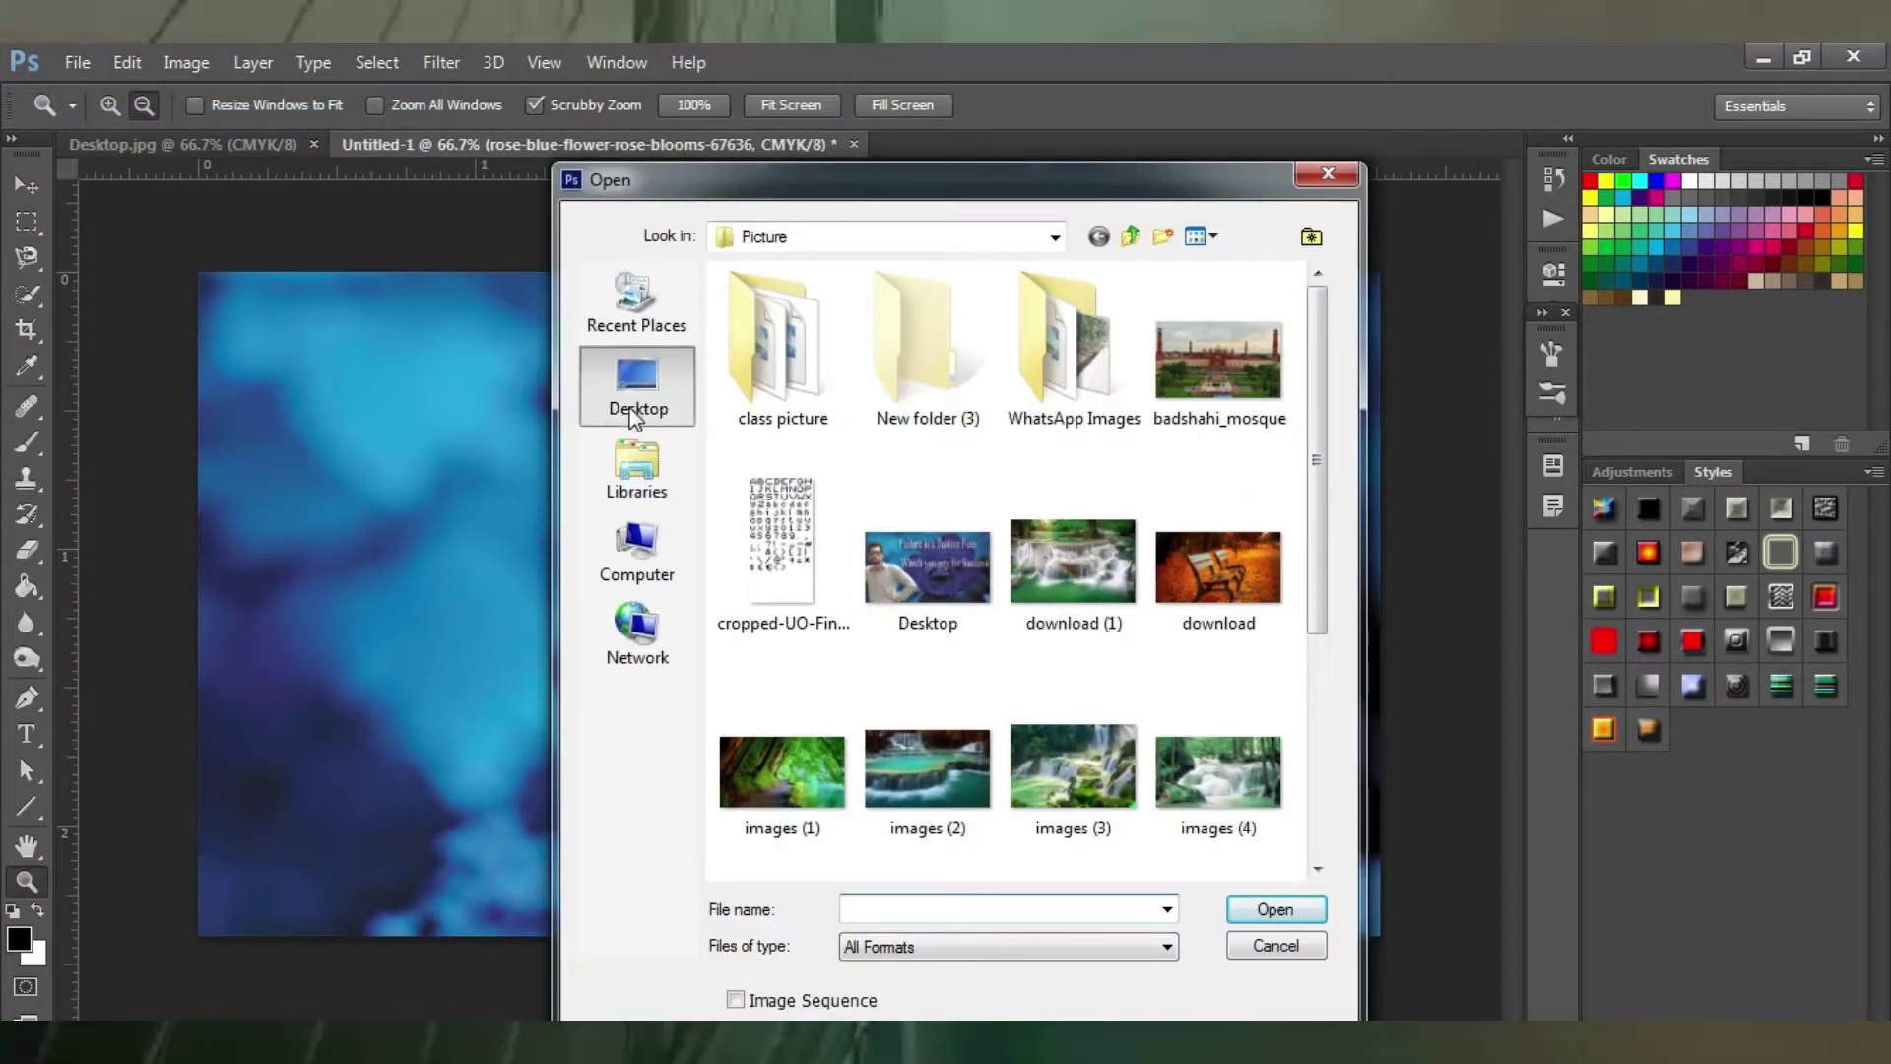
left_click(635, 414)
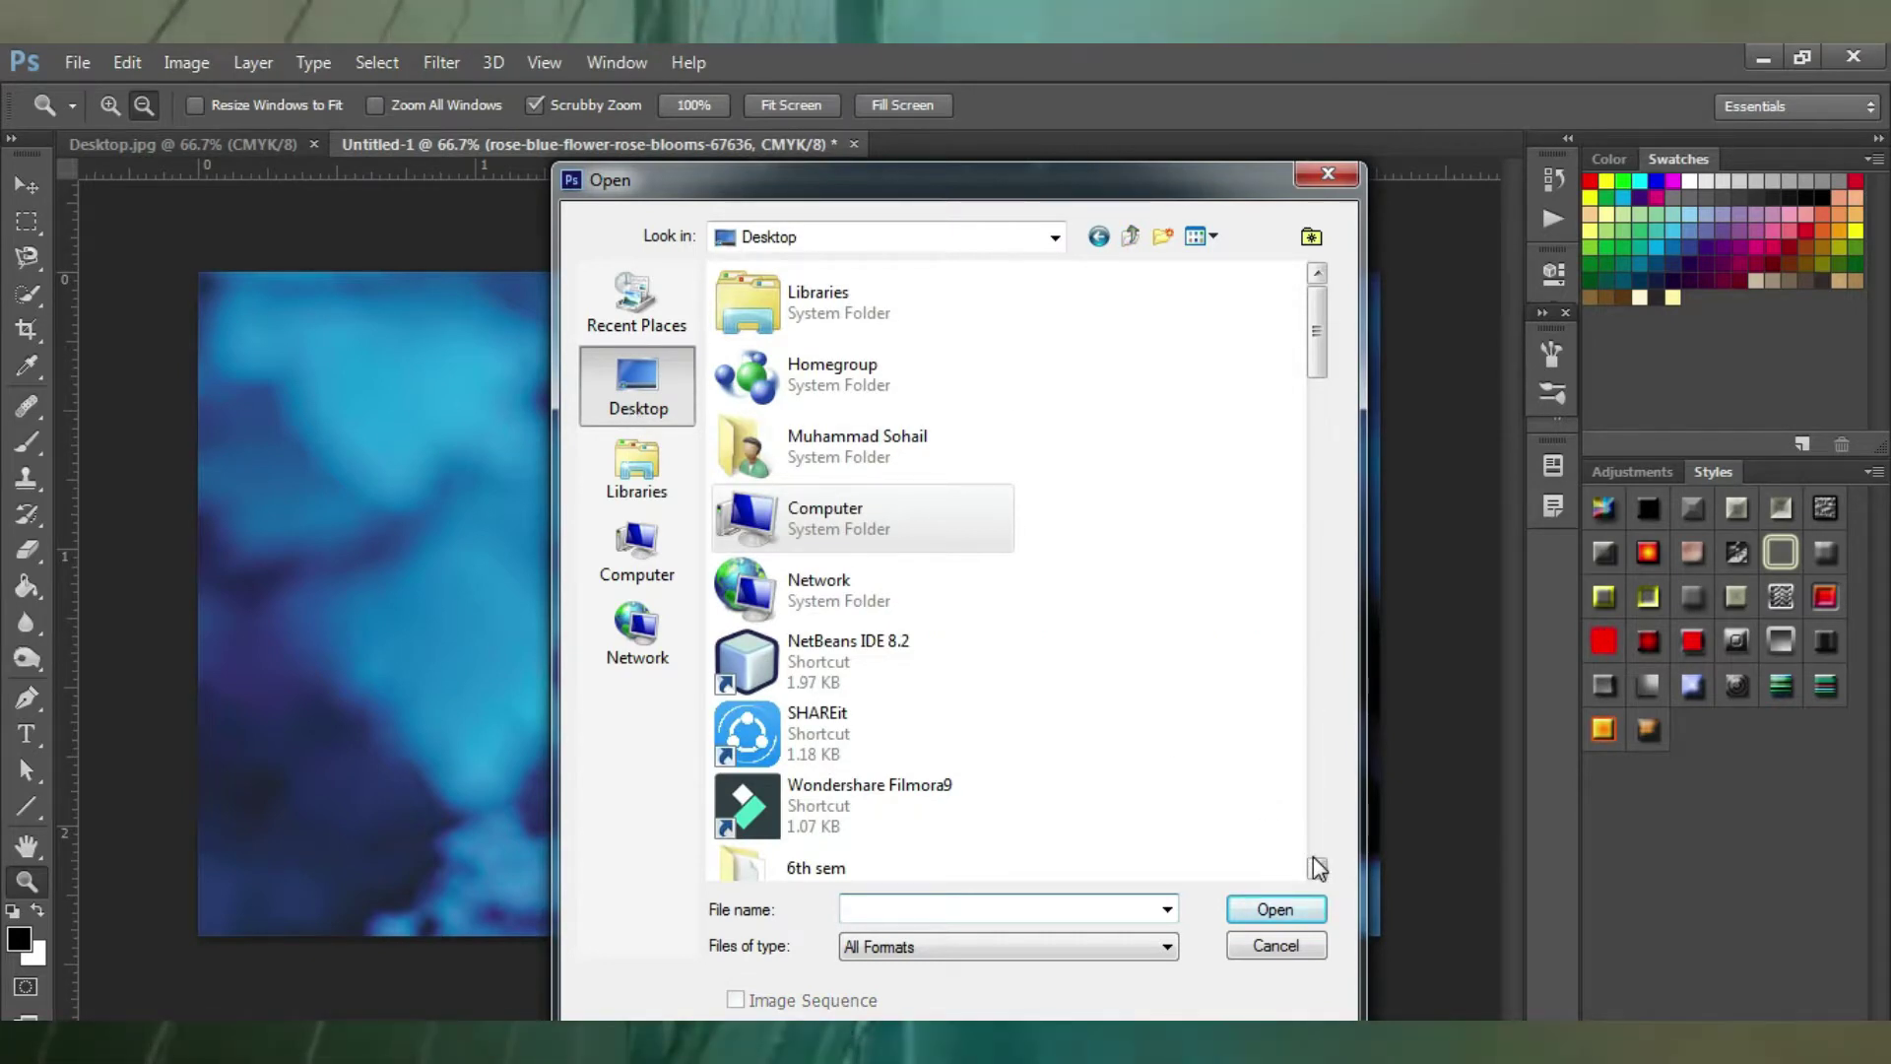
scroll(1318, 867, "down", 10)
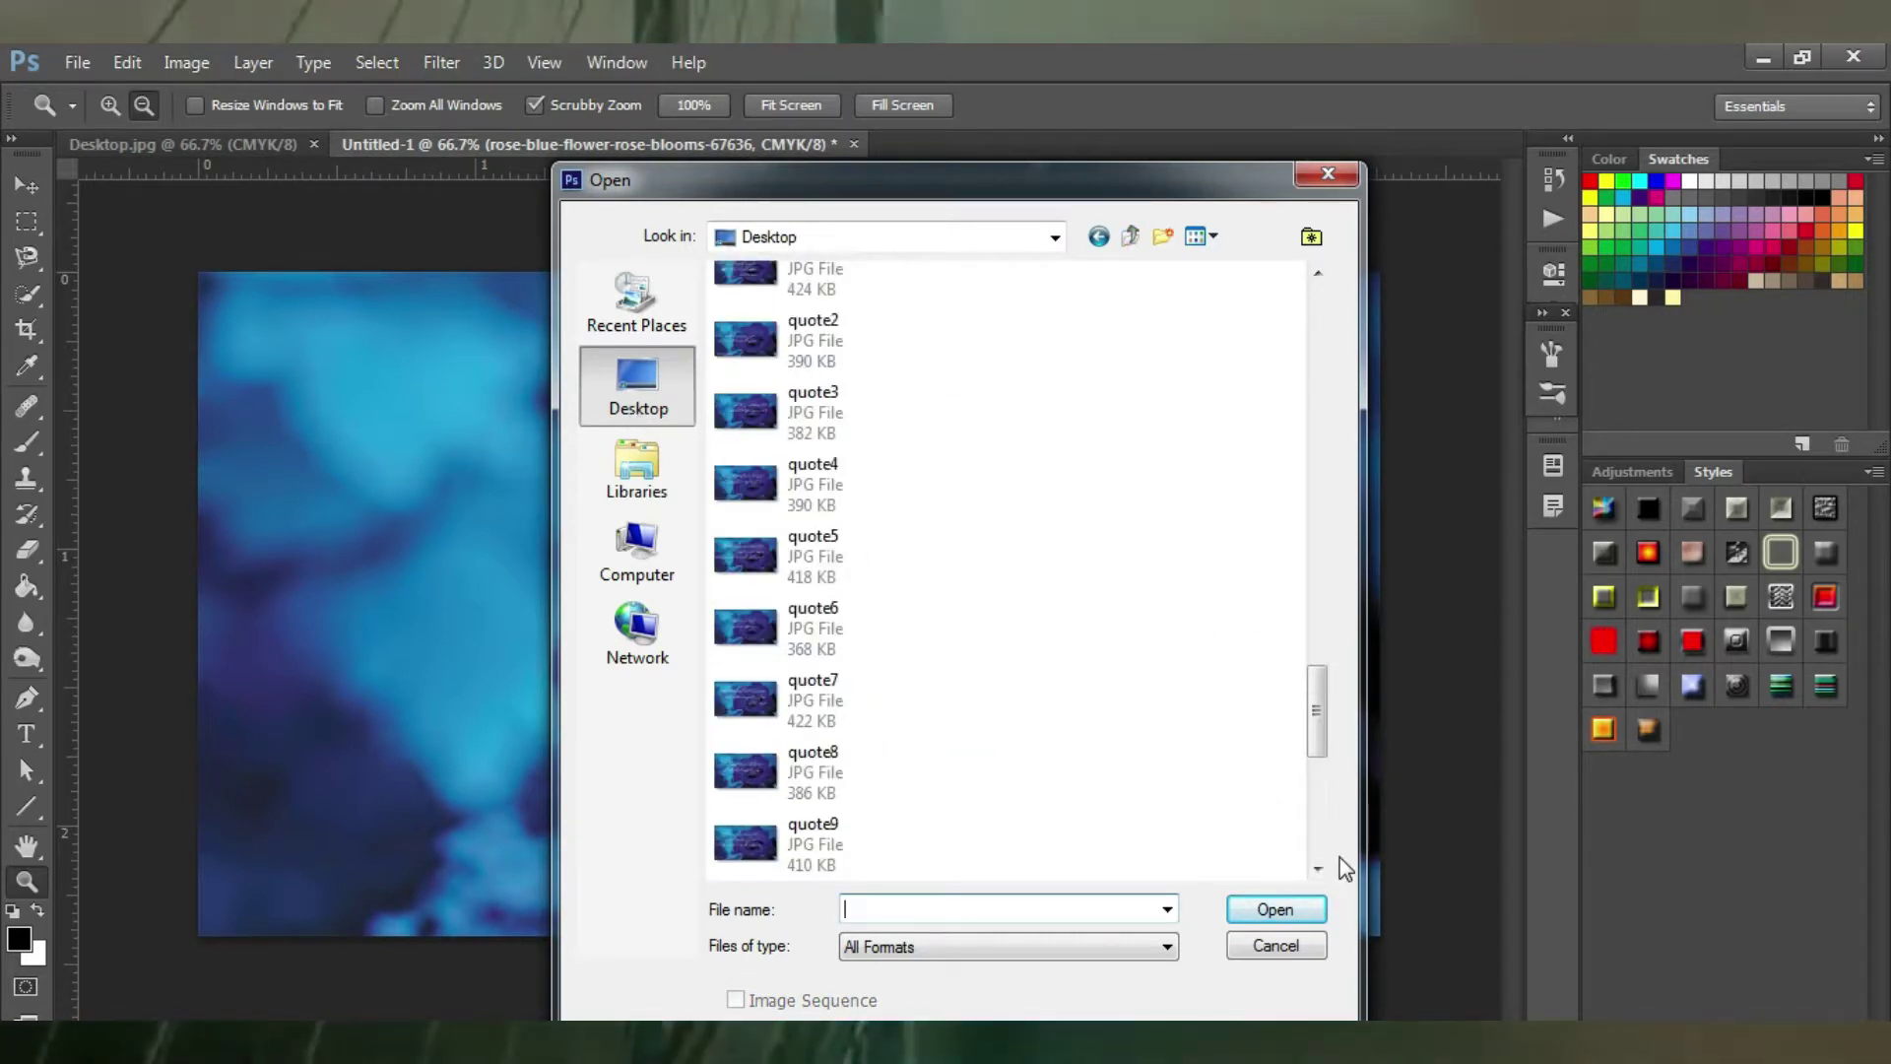
scroll(1317, 869, "down", 3)
scroll(1317, 869, "down", 4)
scroll(1317, 869, "down", 2)
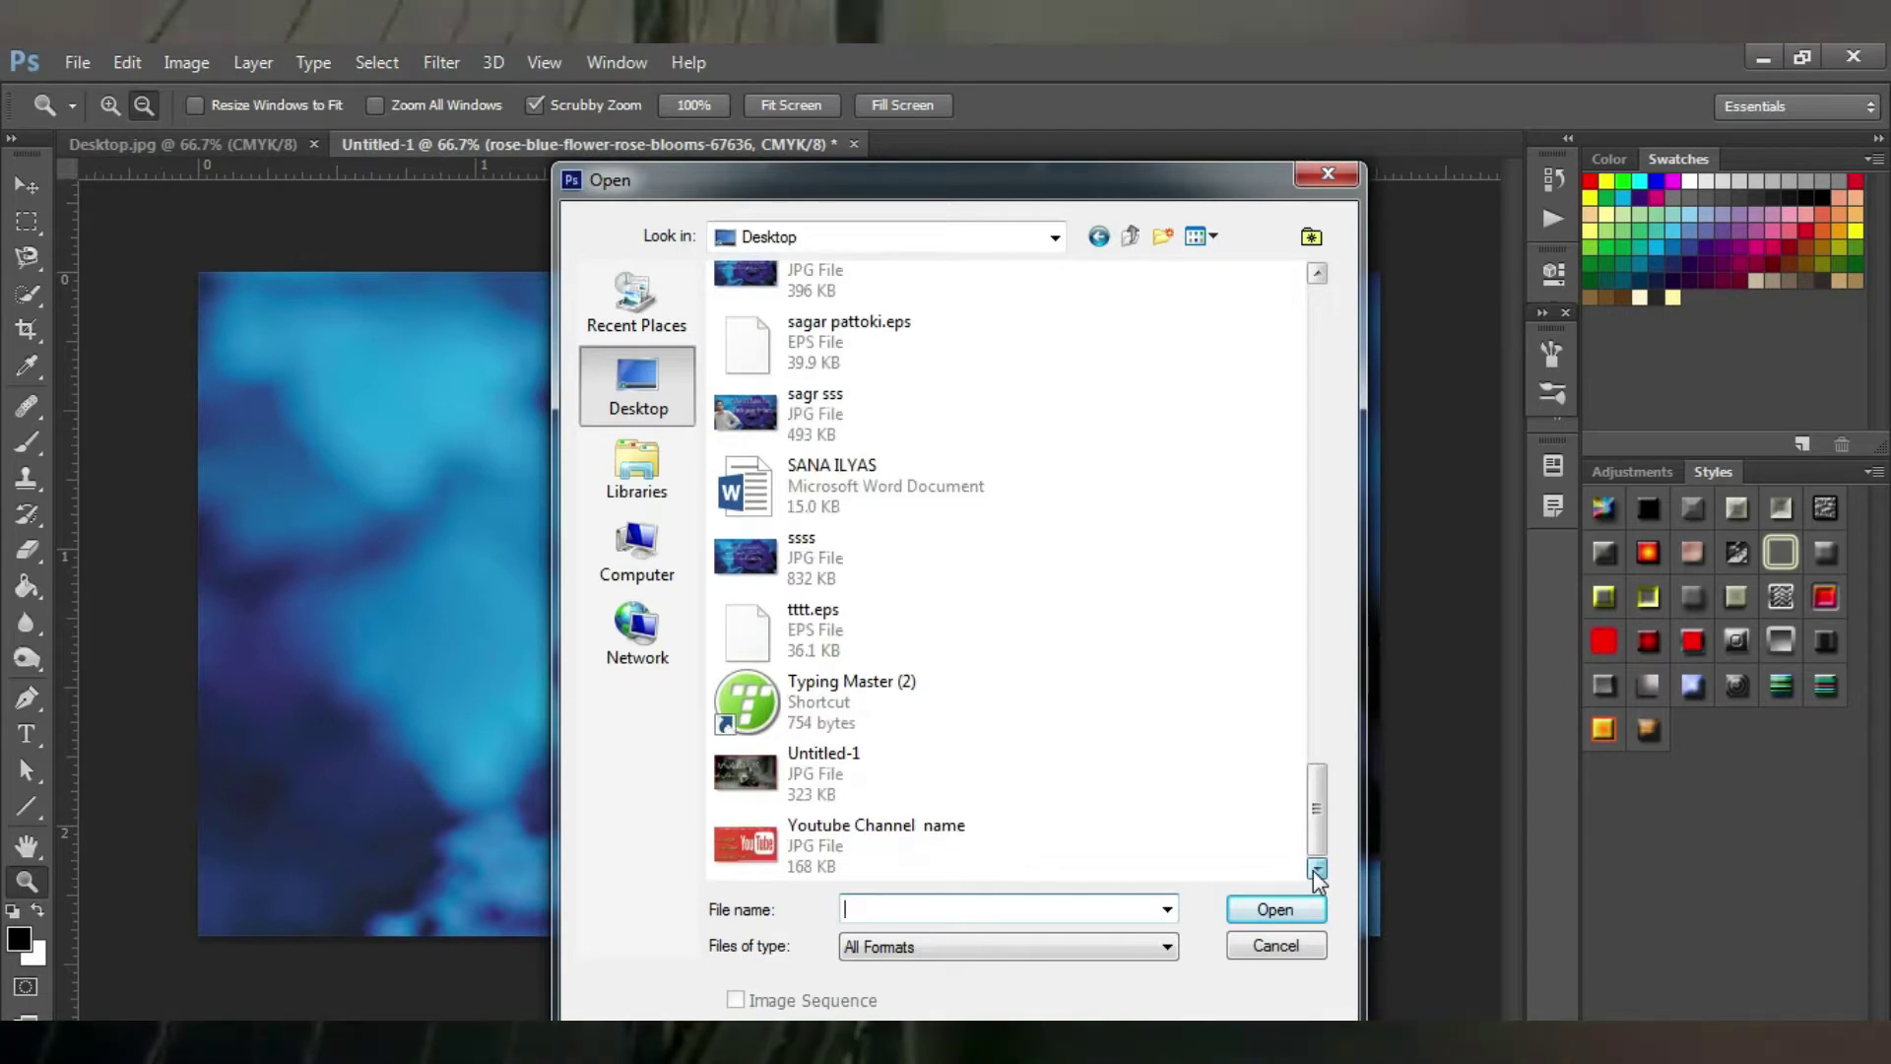
left_click(1317, 275)
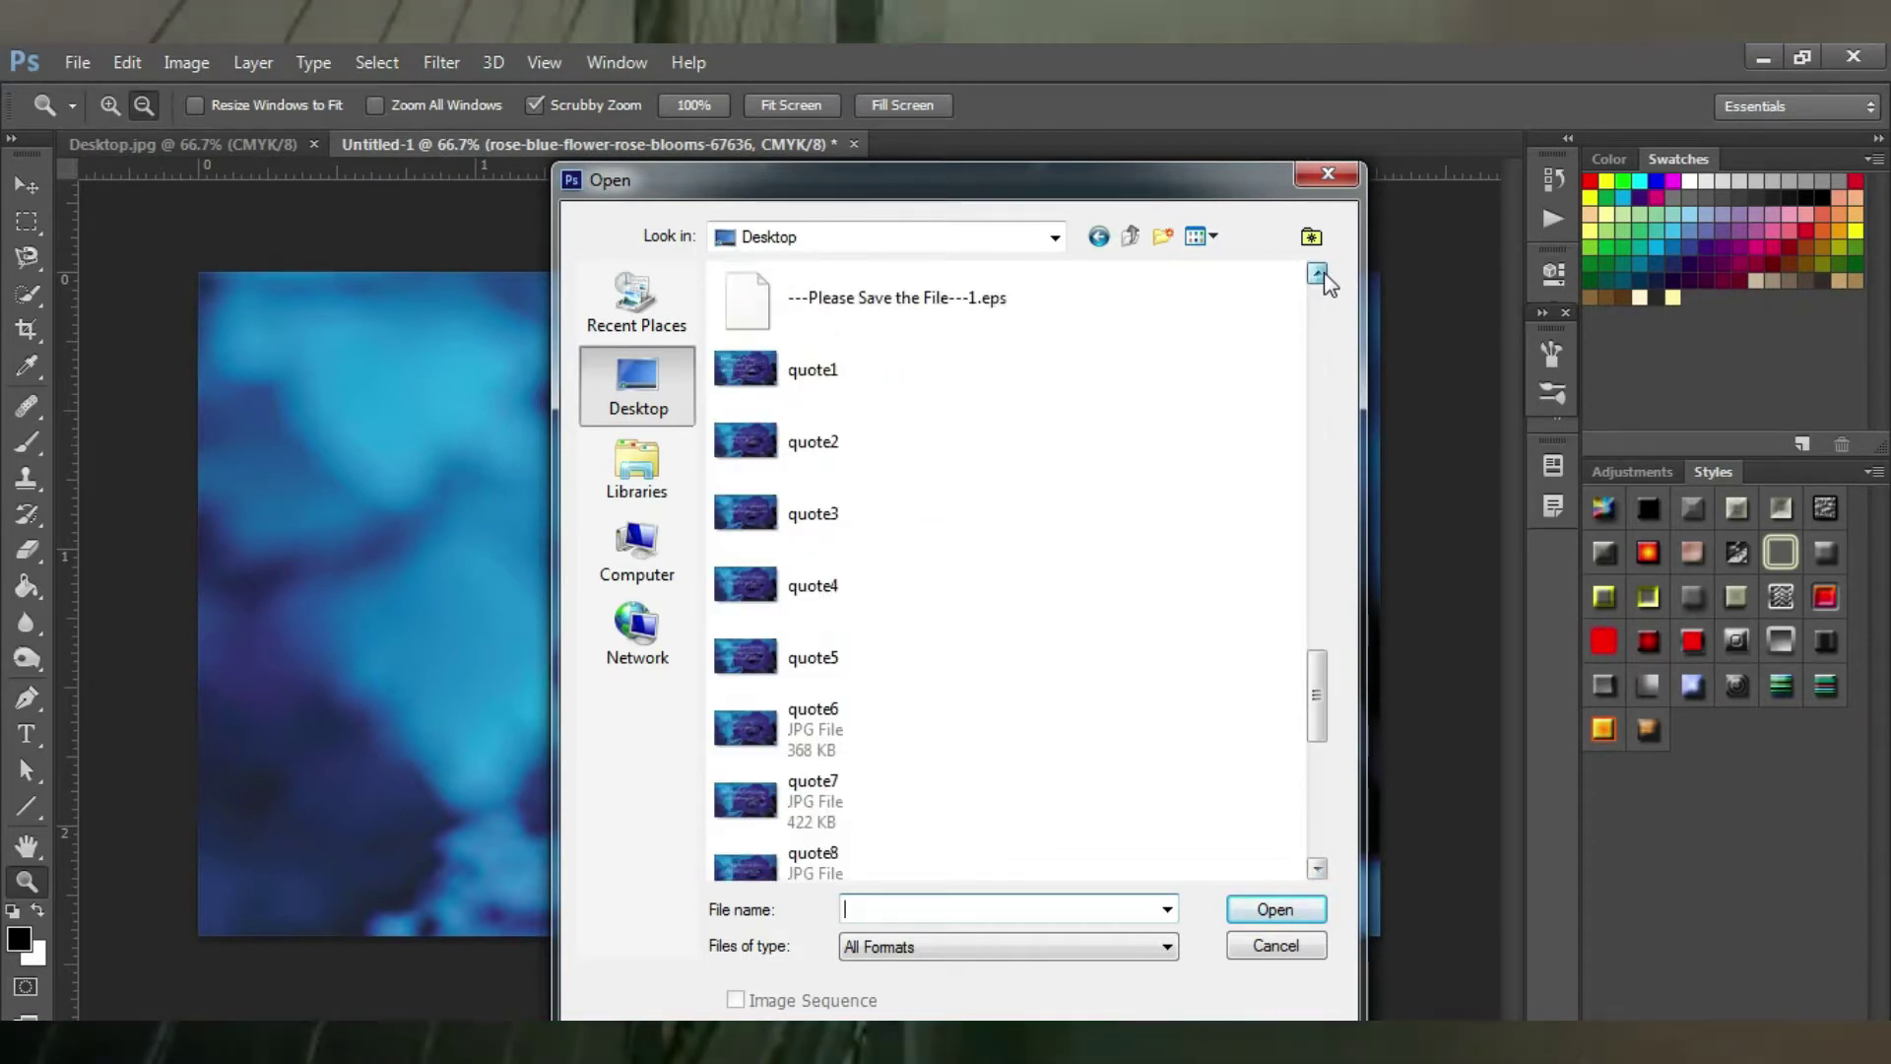
left_click(1320, 275)
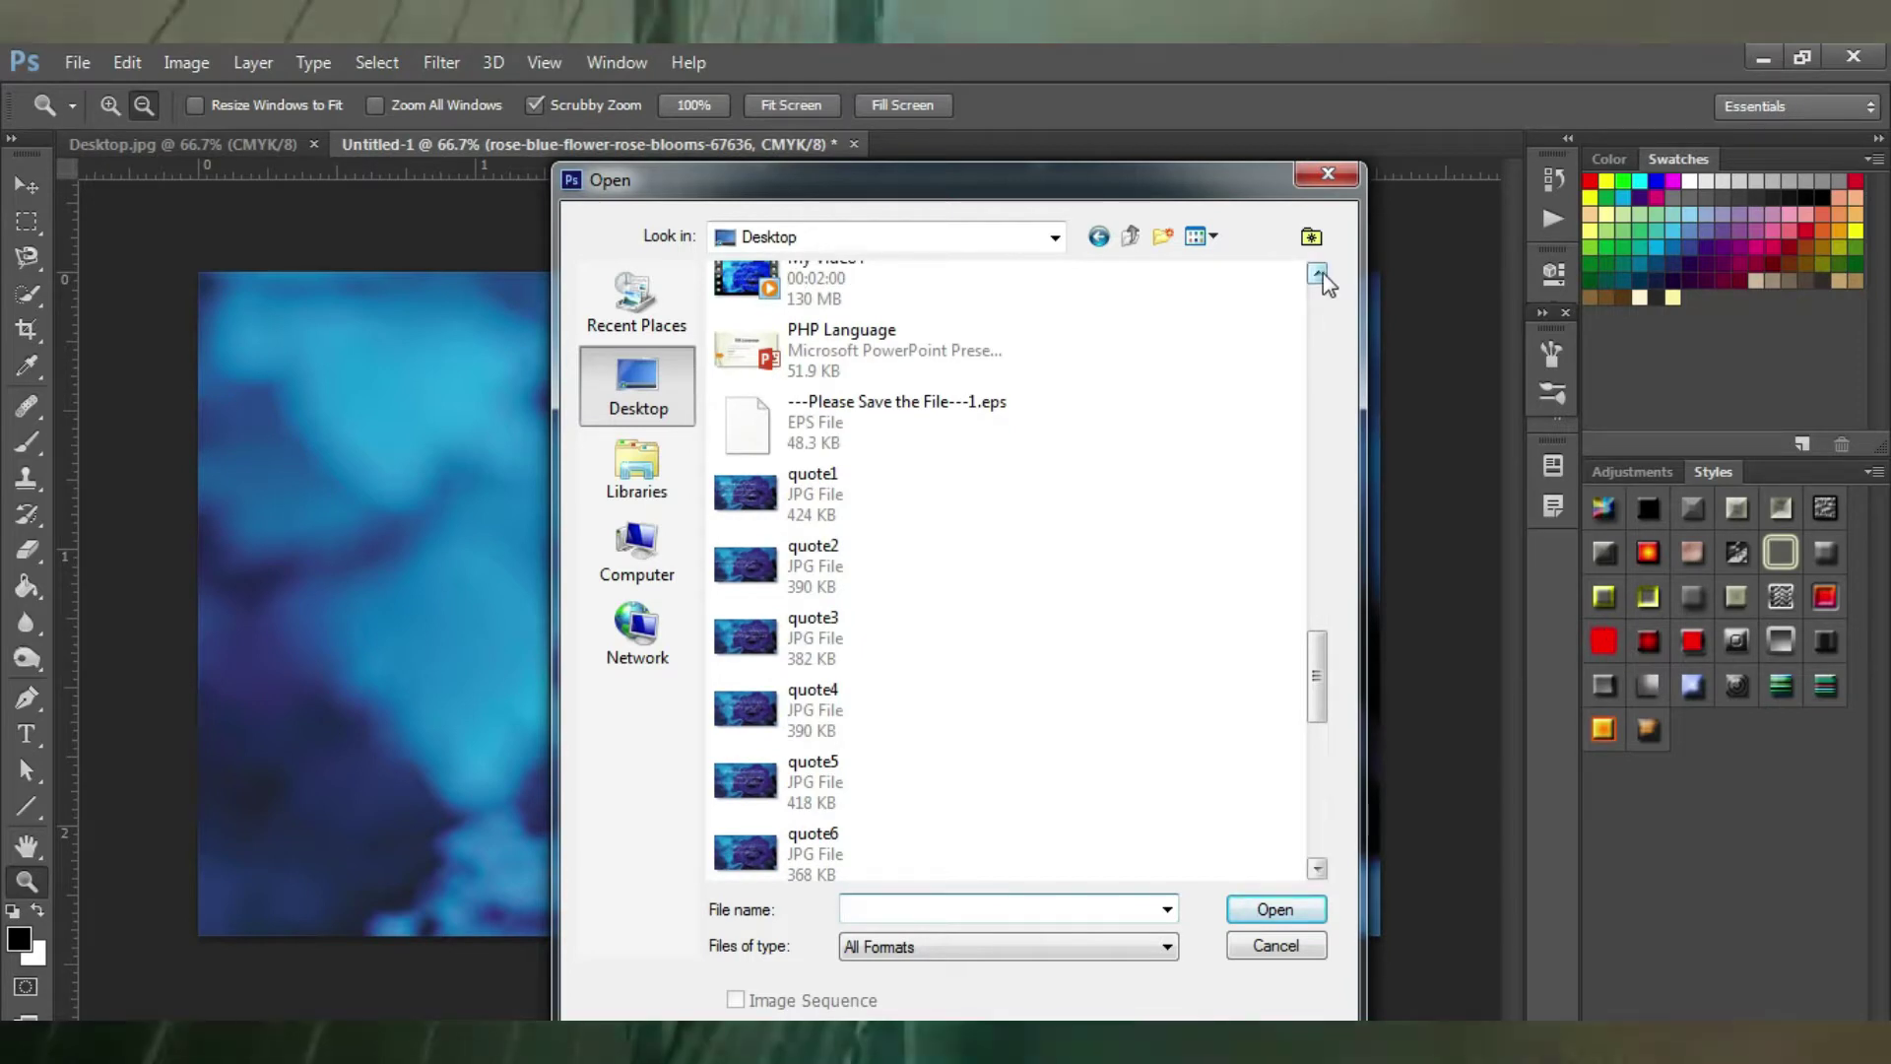
left_click(1322, 274)
left_click(1322, 274)
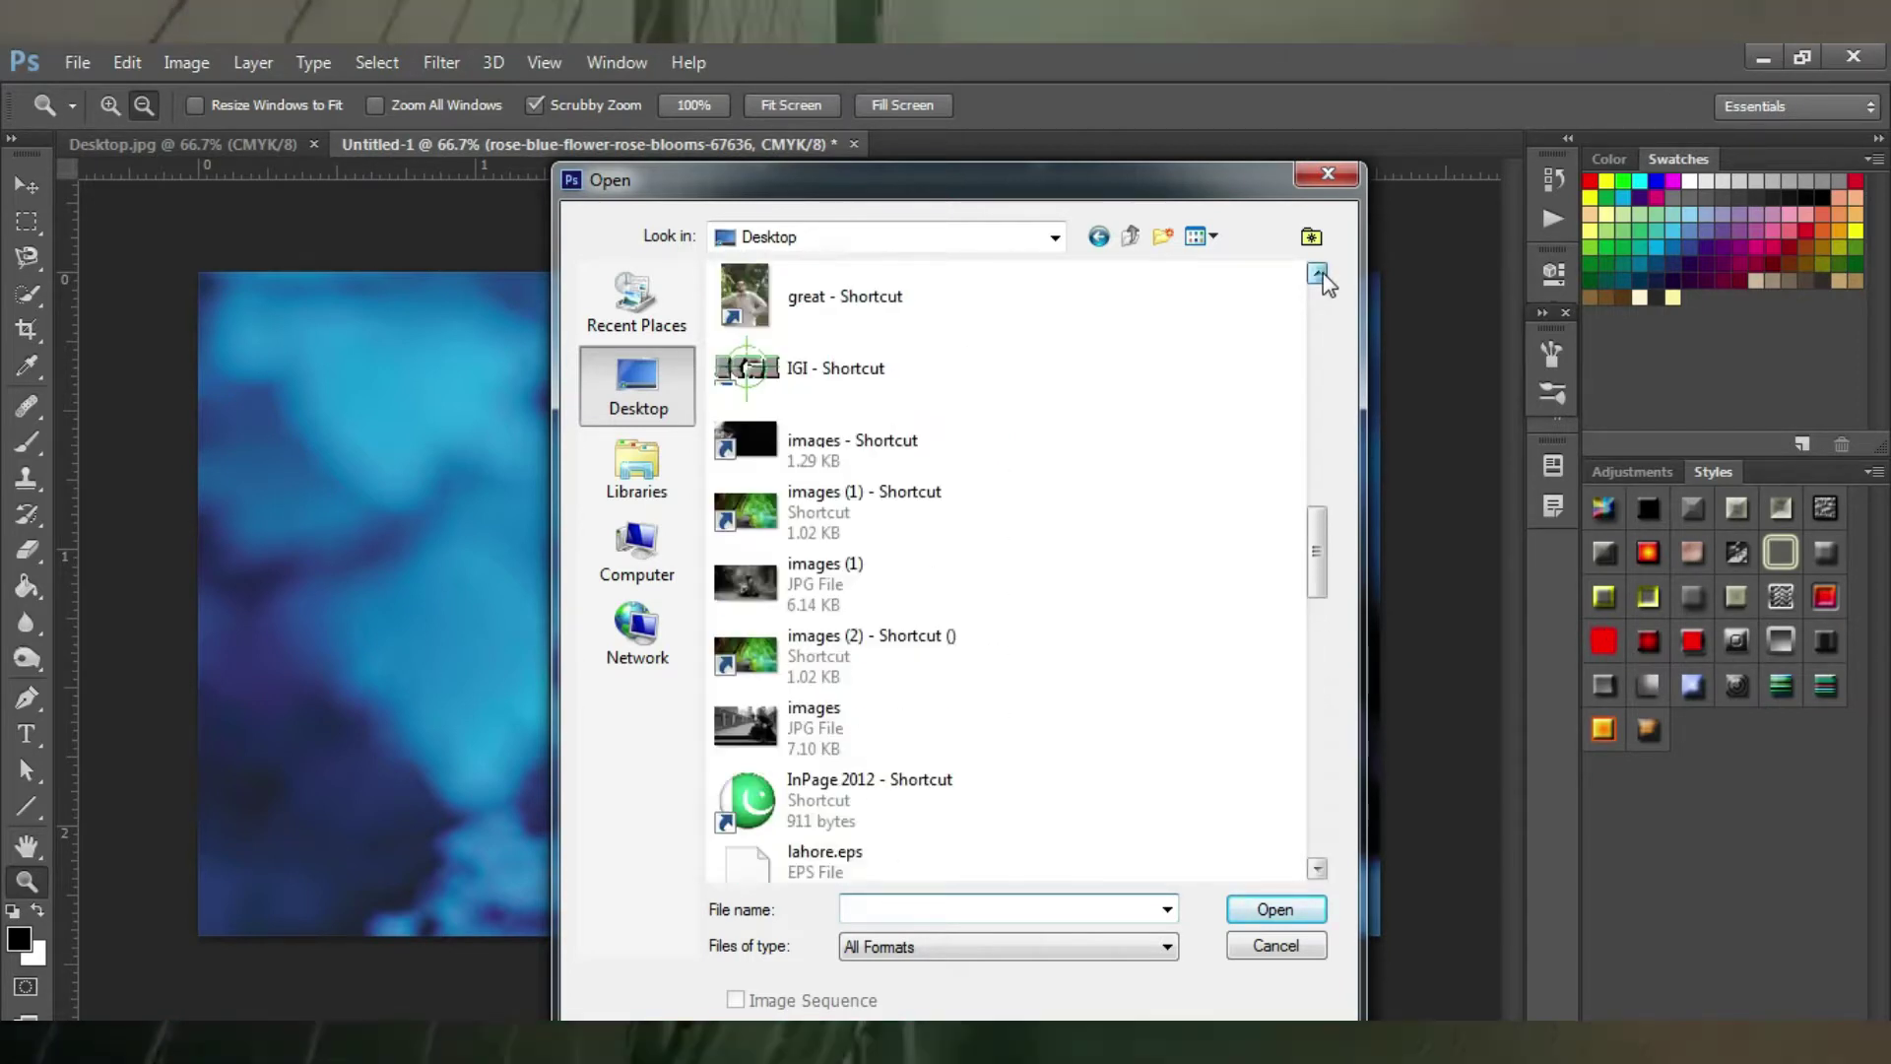
double_click(750, 437)
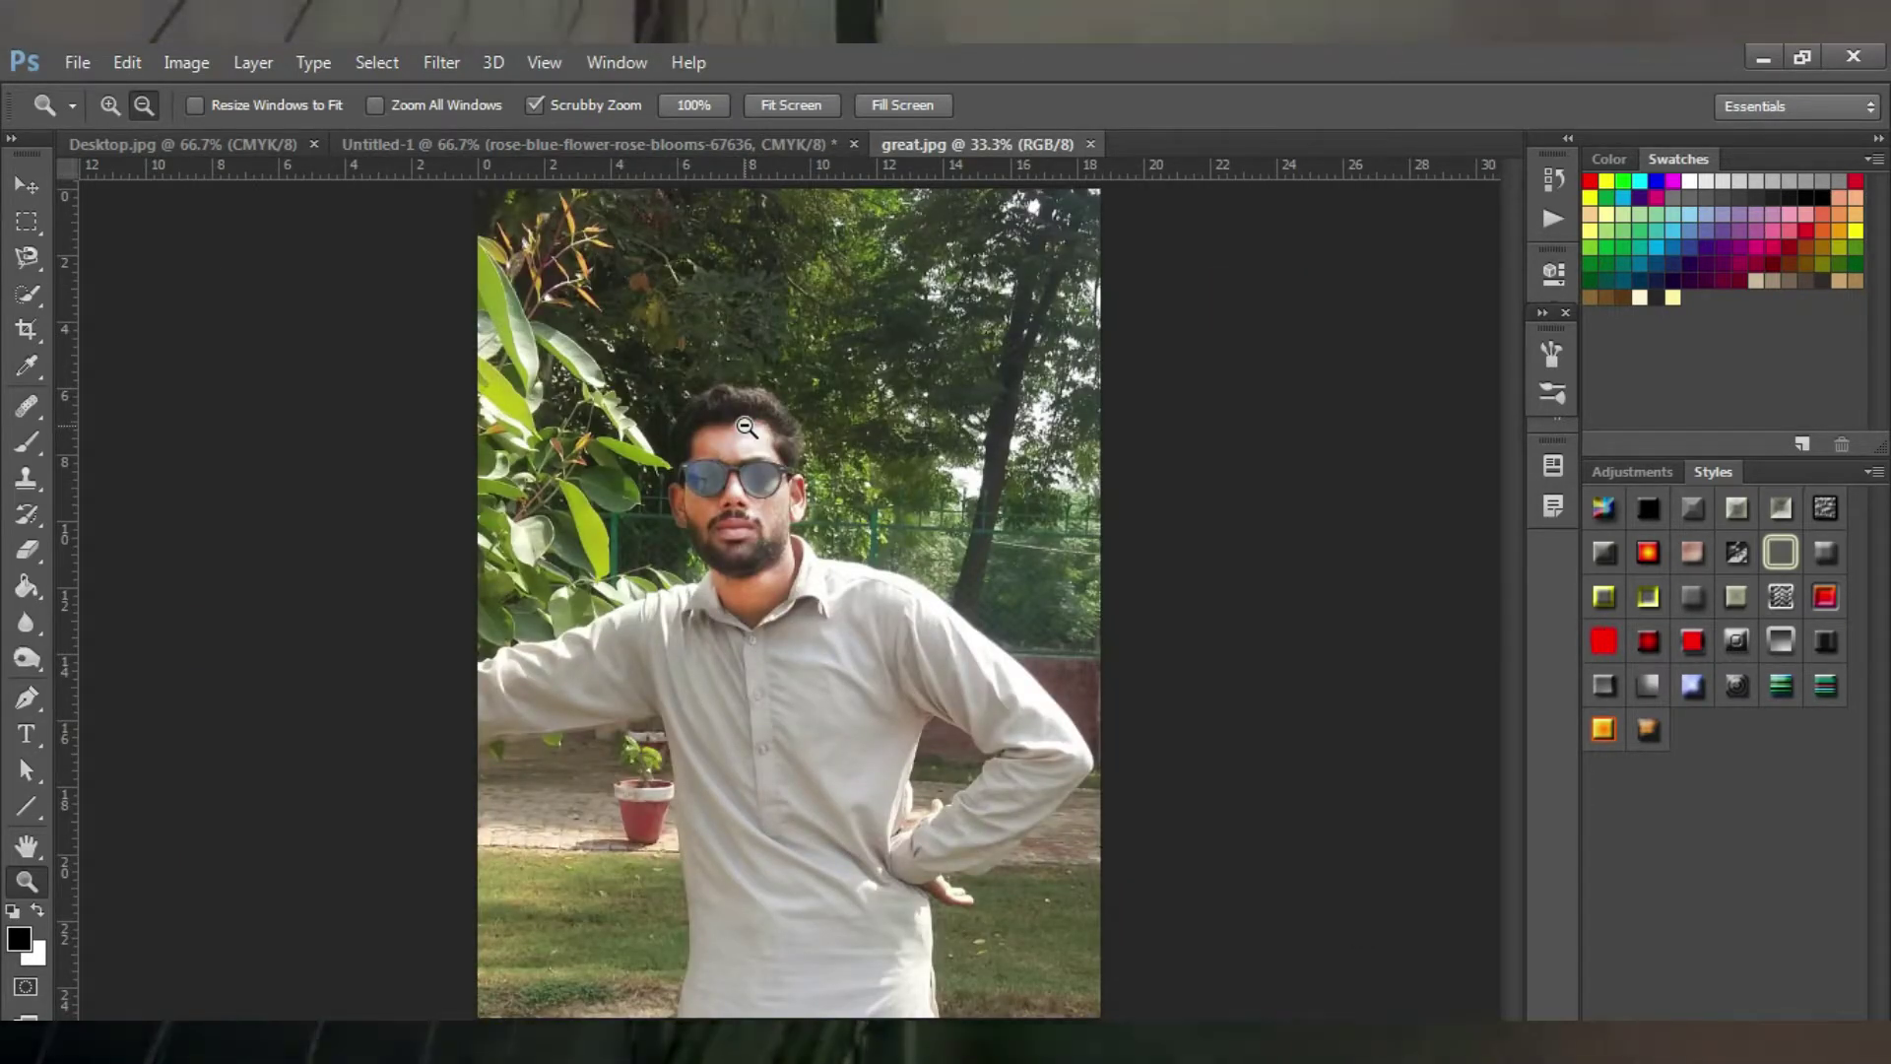
Quick-select the man's hair, face, neck, shirt front and raised left sleeve.
left_click(33, 297)
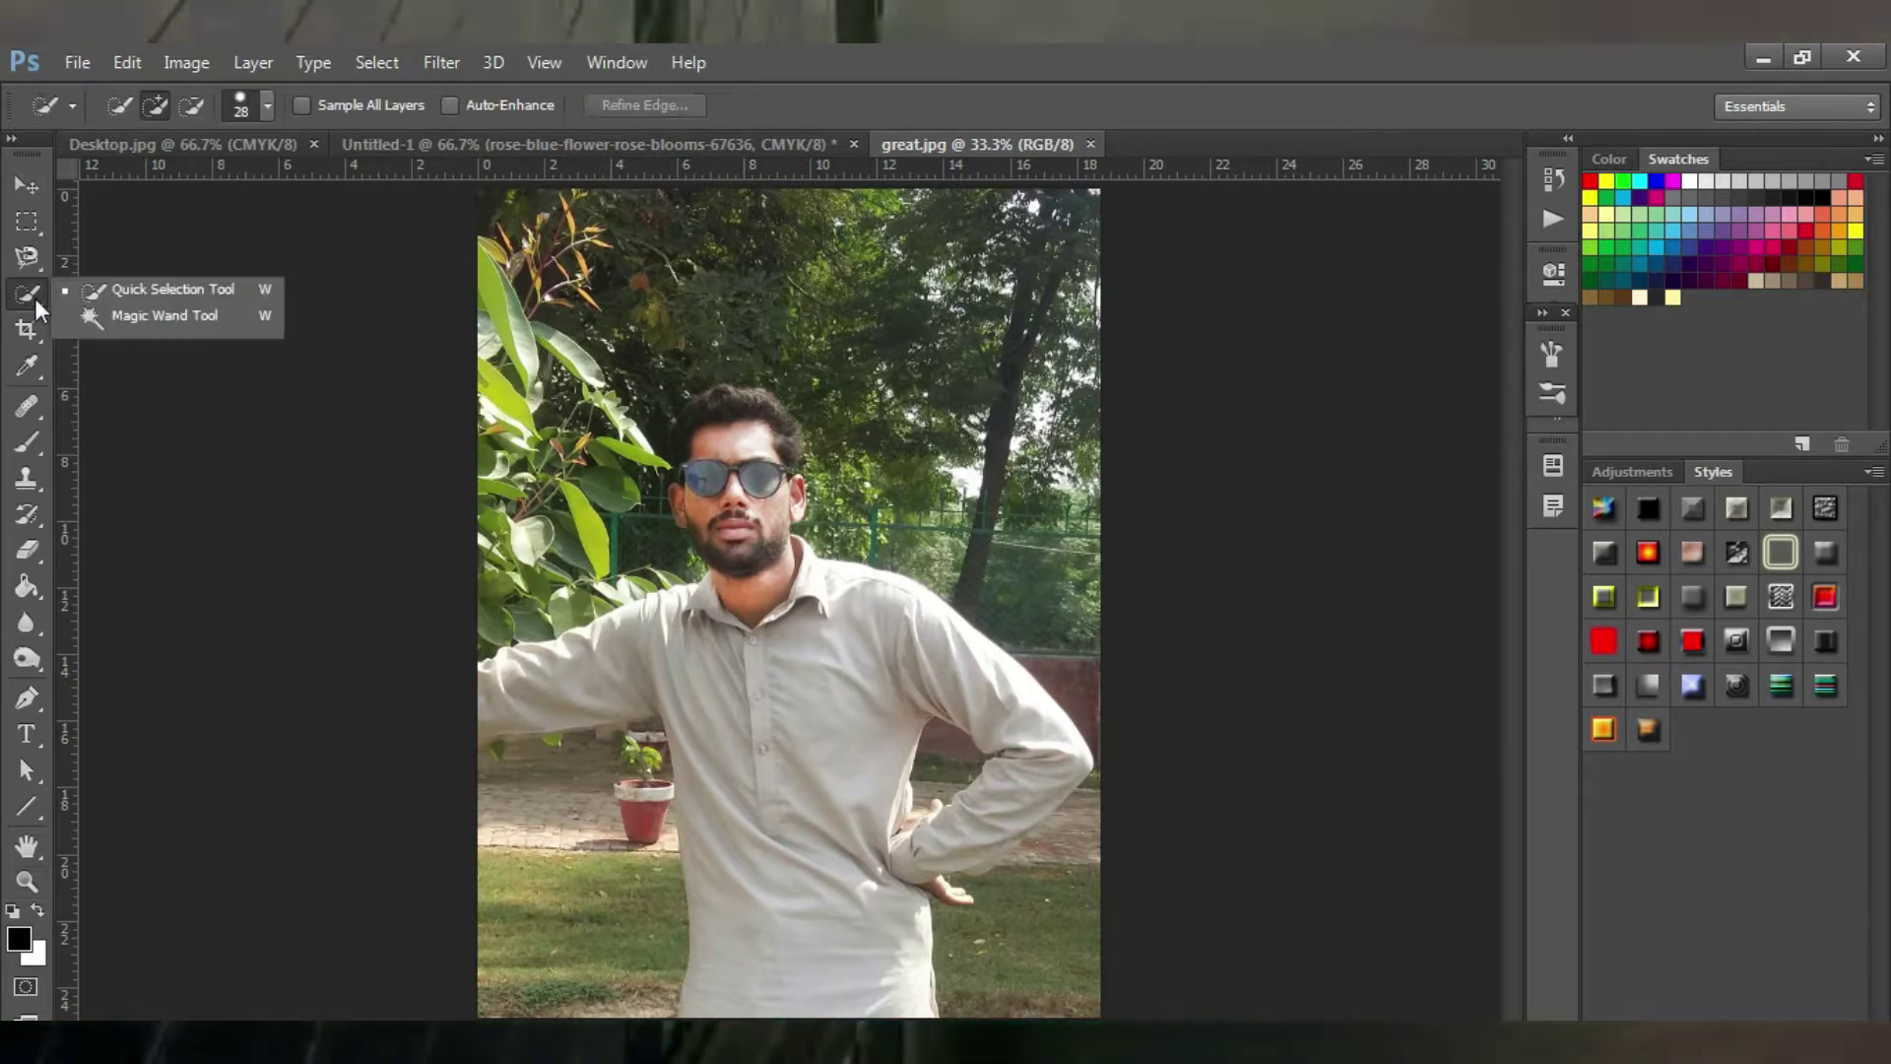
left_click(128, 287)
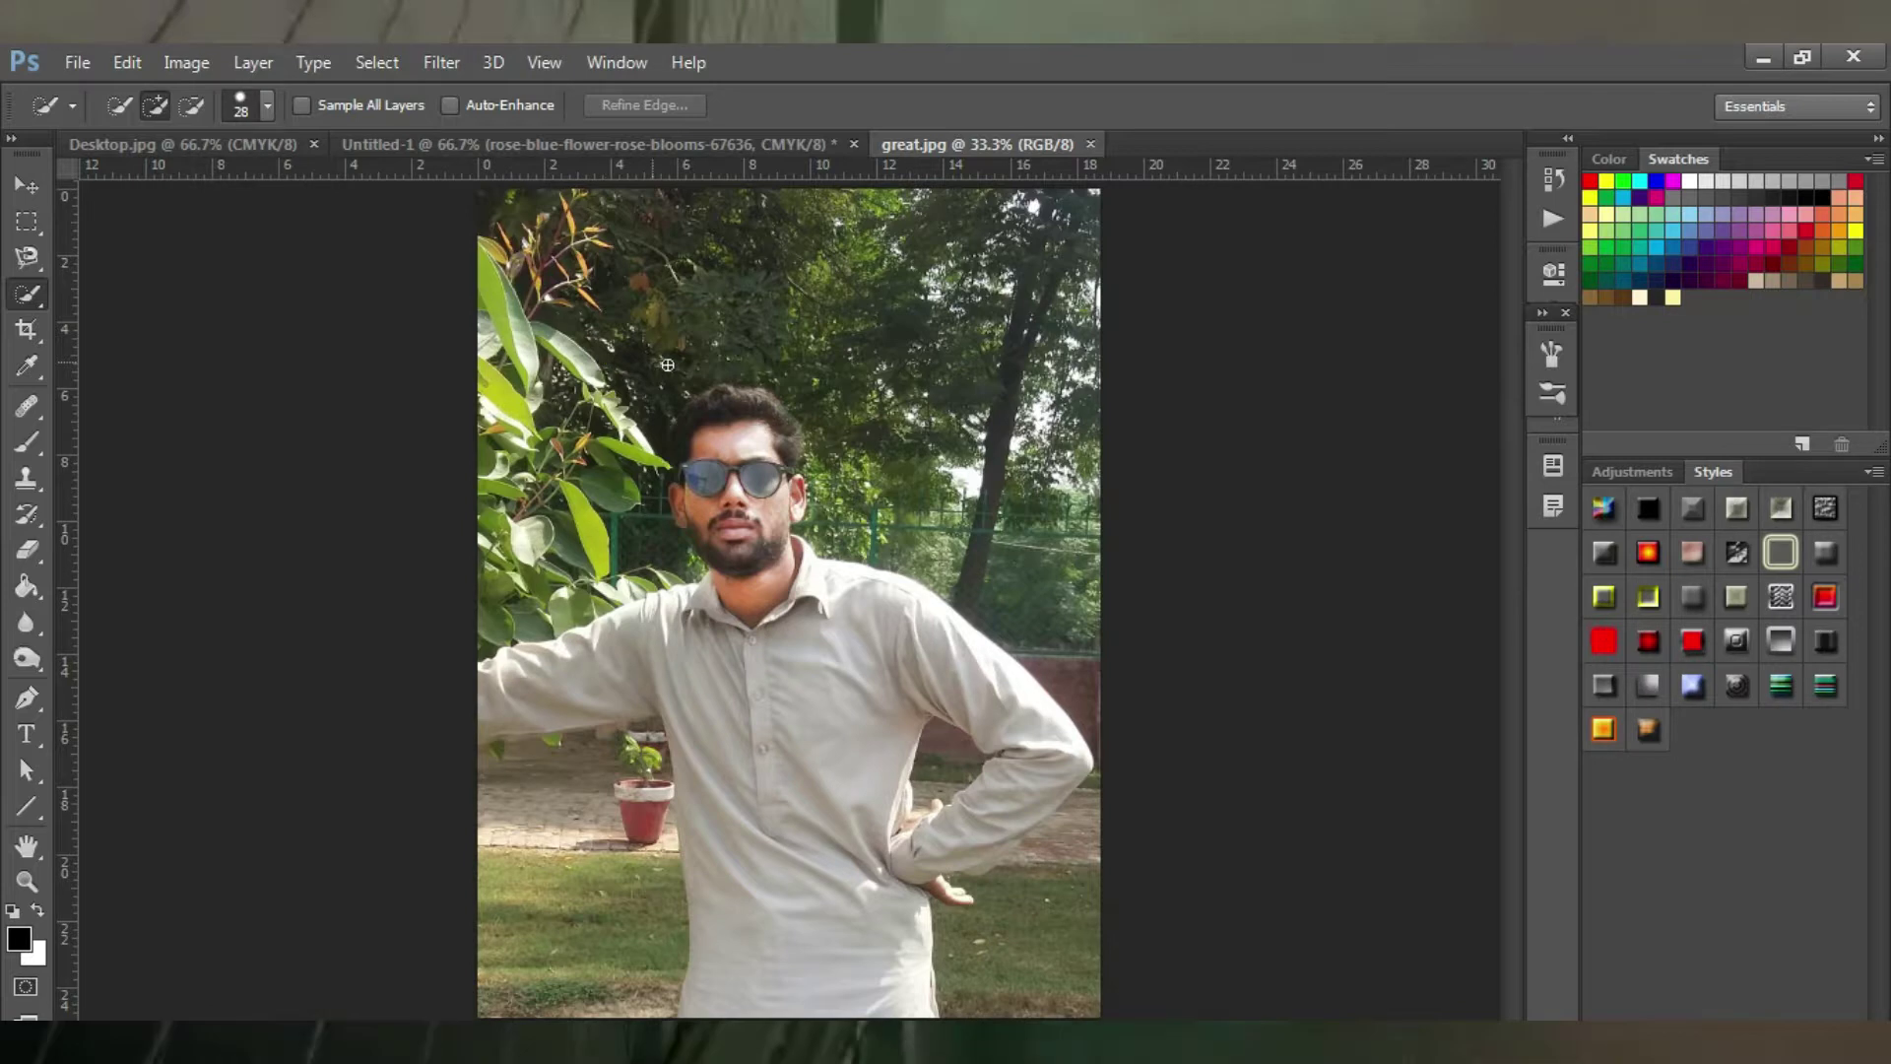
left_click_drag(713, 382, 769, 478)
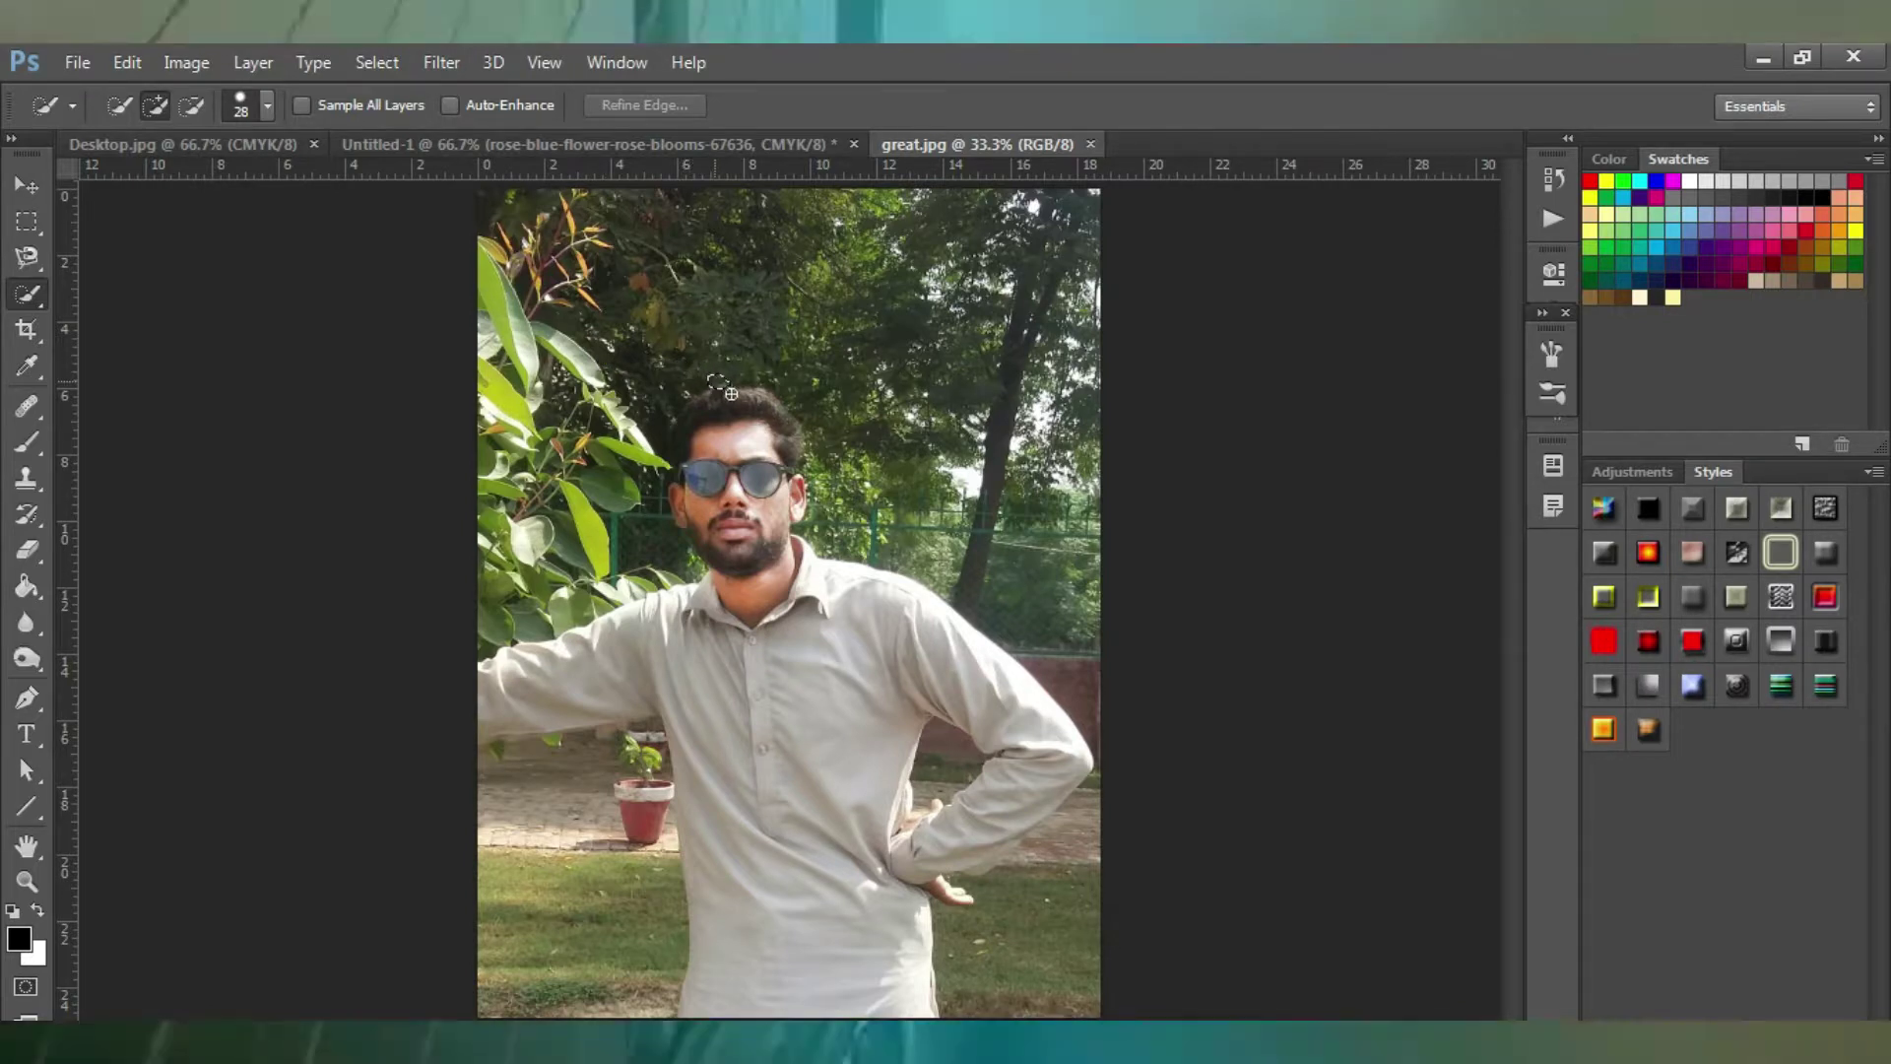
left_click_drag(794, 541, 807, 600)
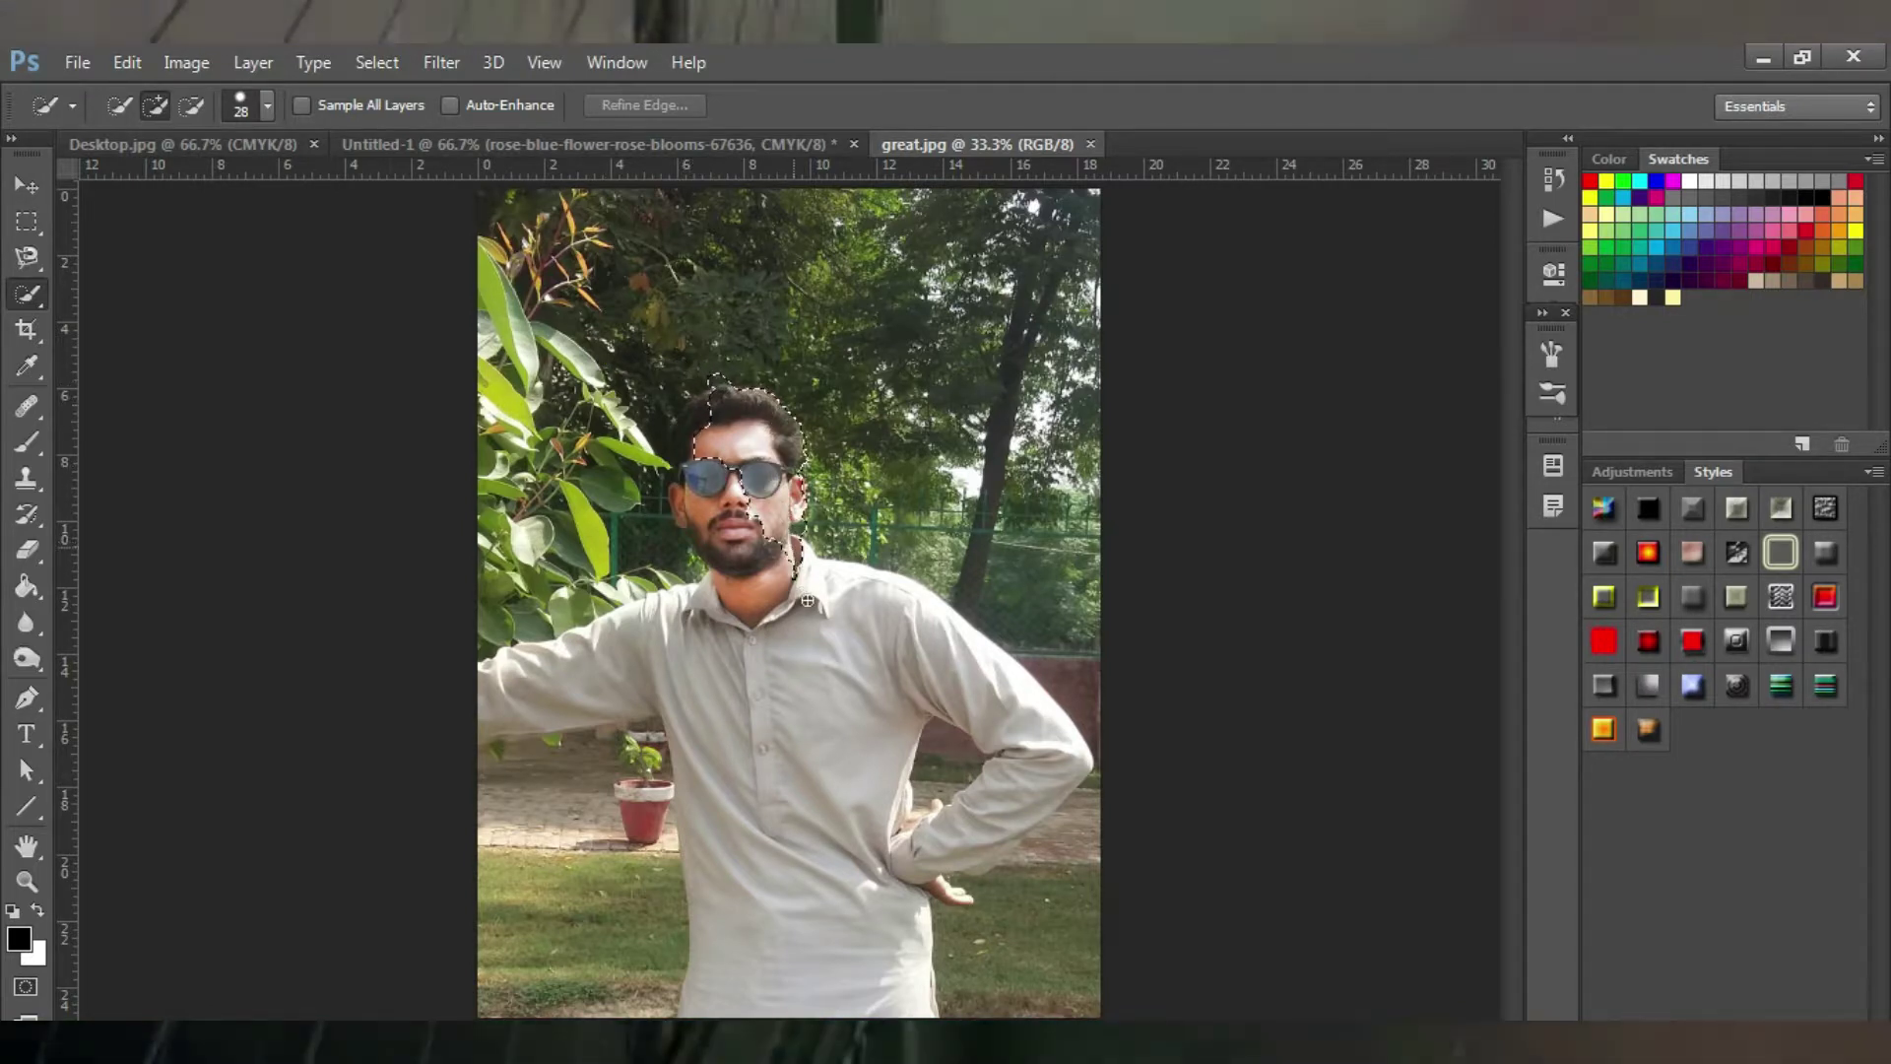
left_click_drag(865, 729, 890, 865)
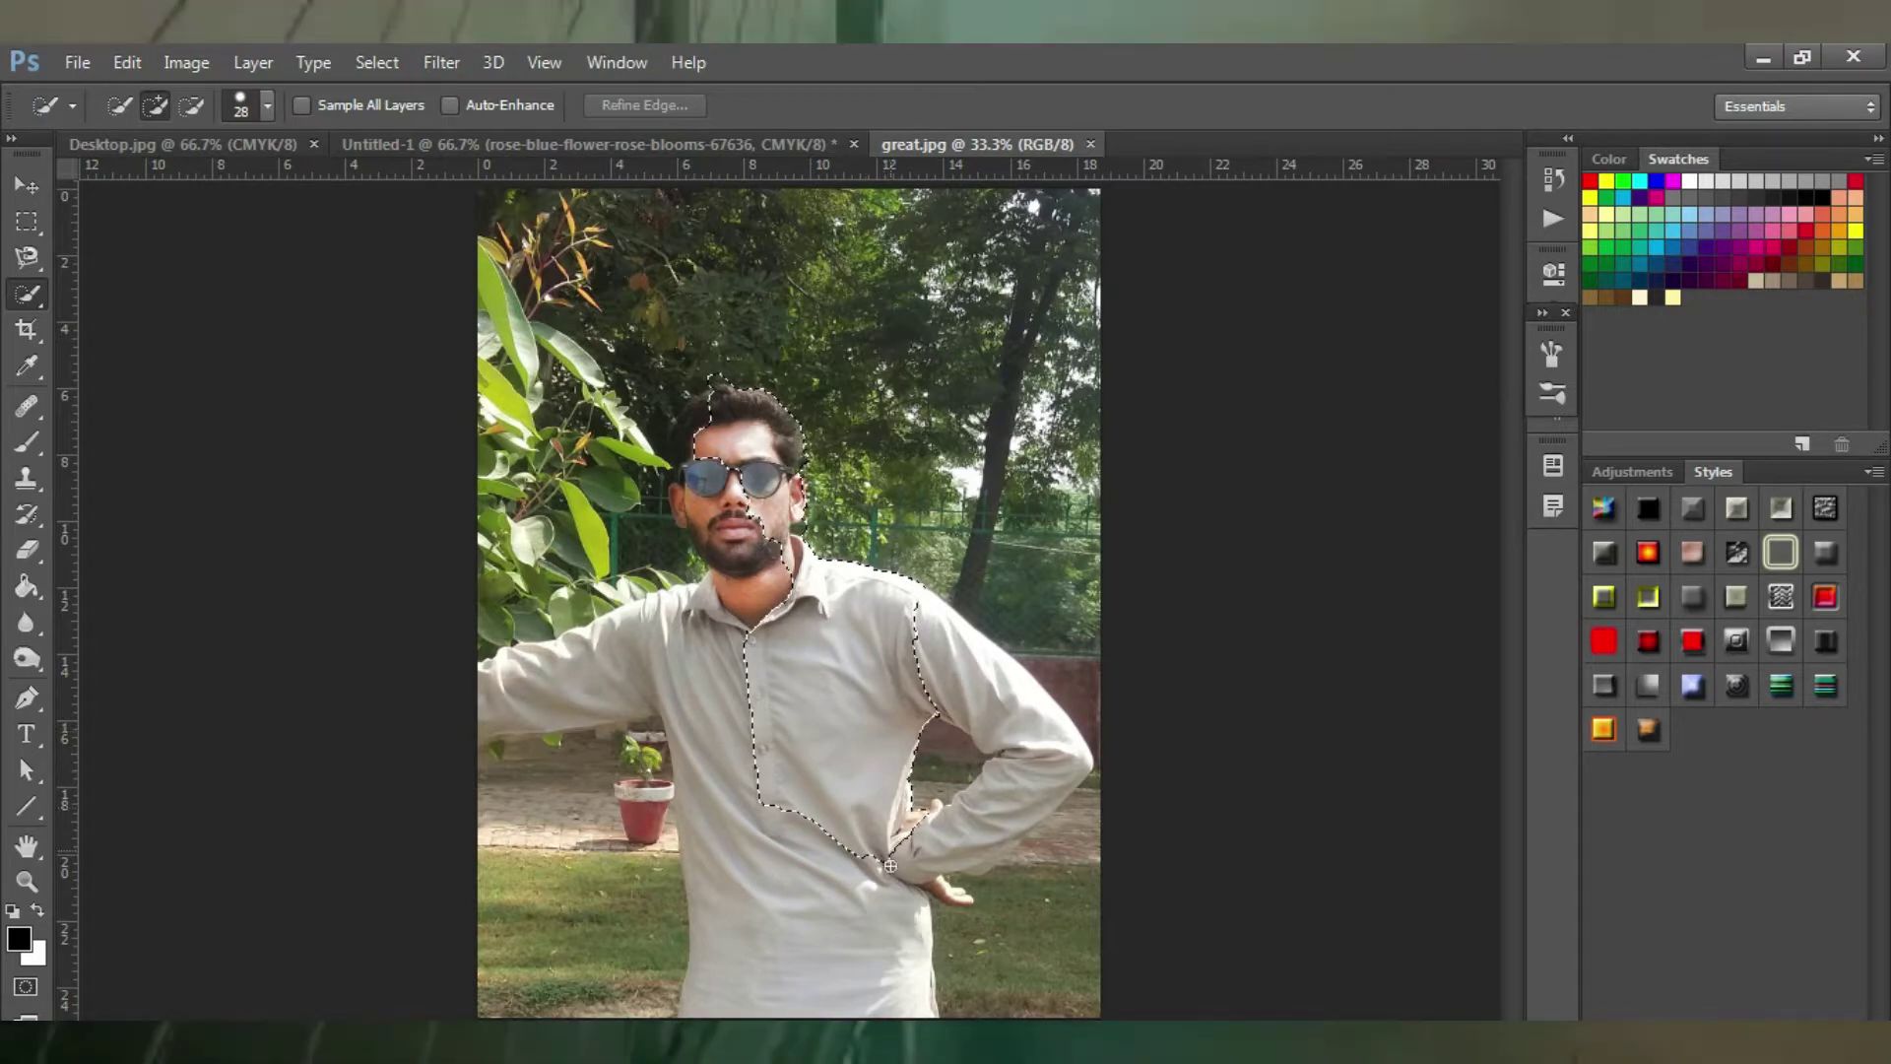
left_click_drag(895, 979, 896, 999)
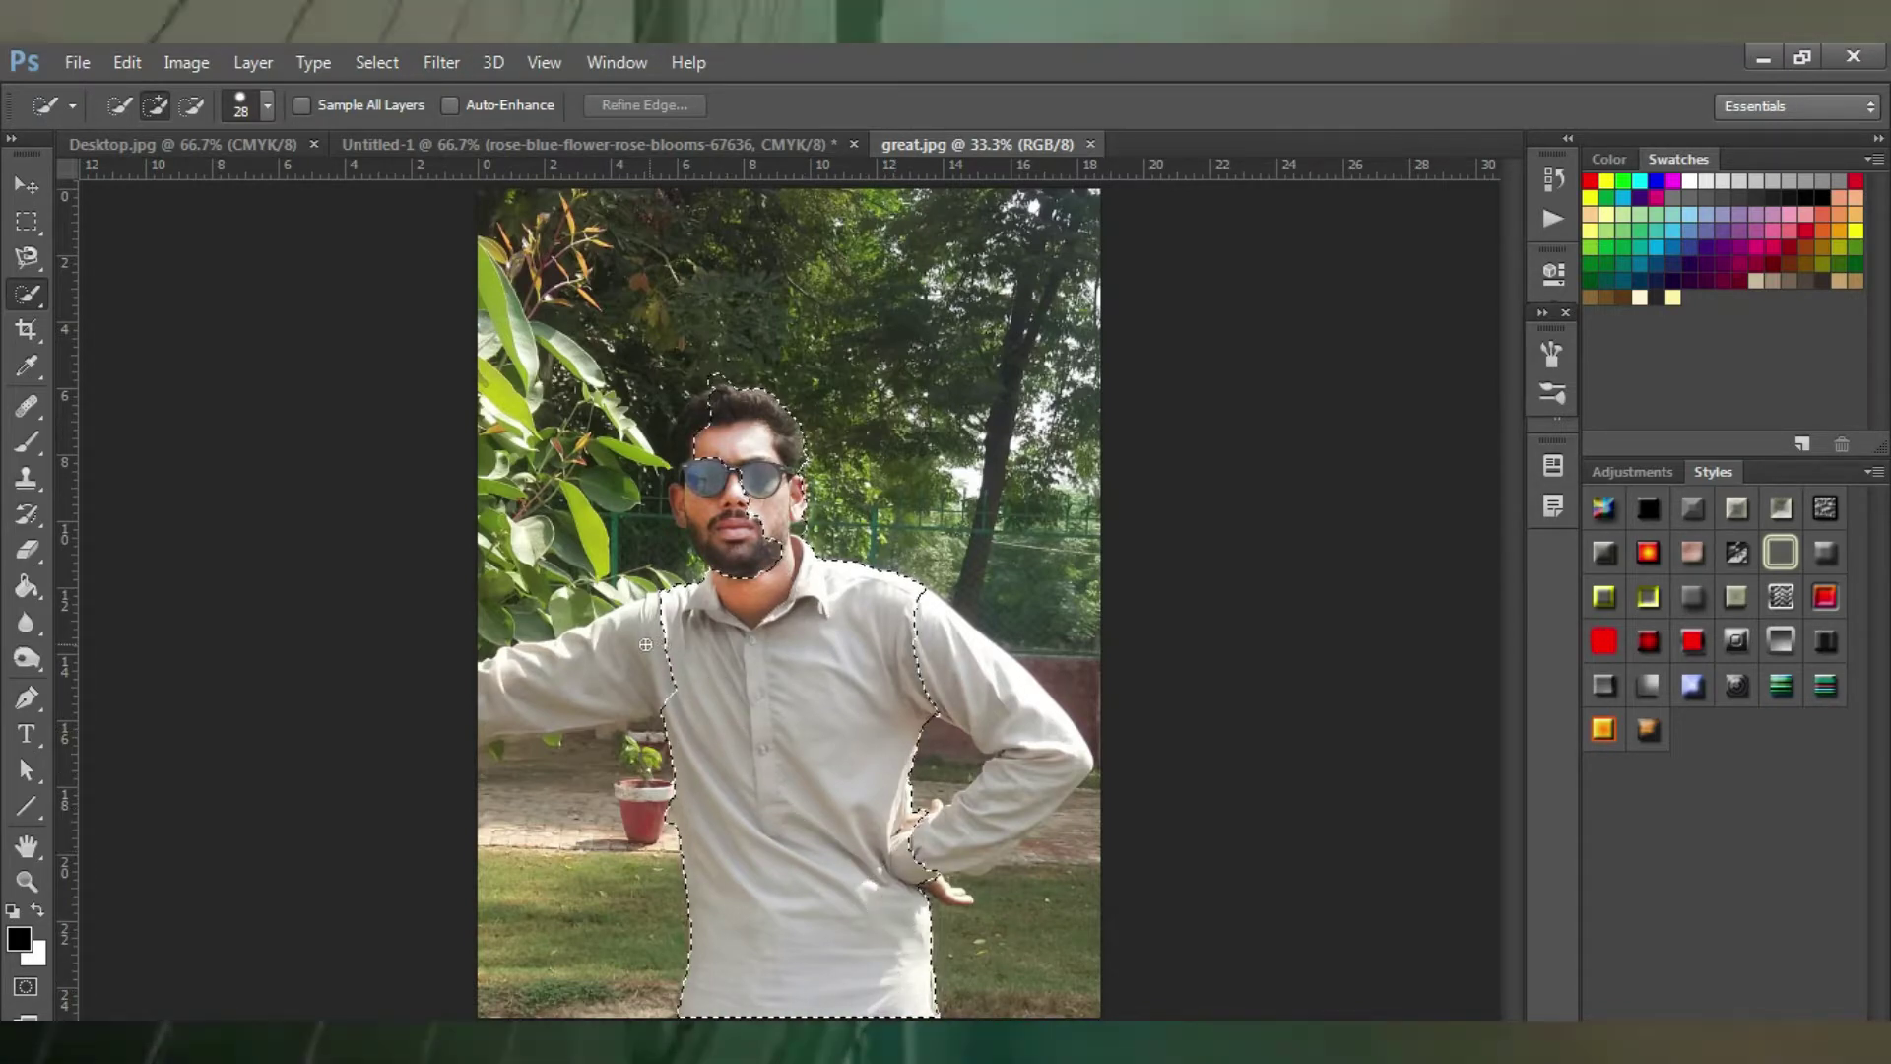
left_click_drag(645, 645, 571, 659)
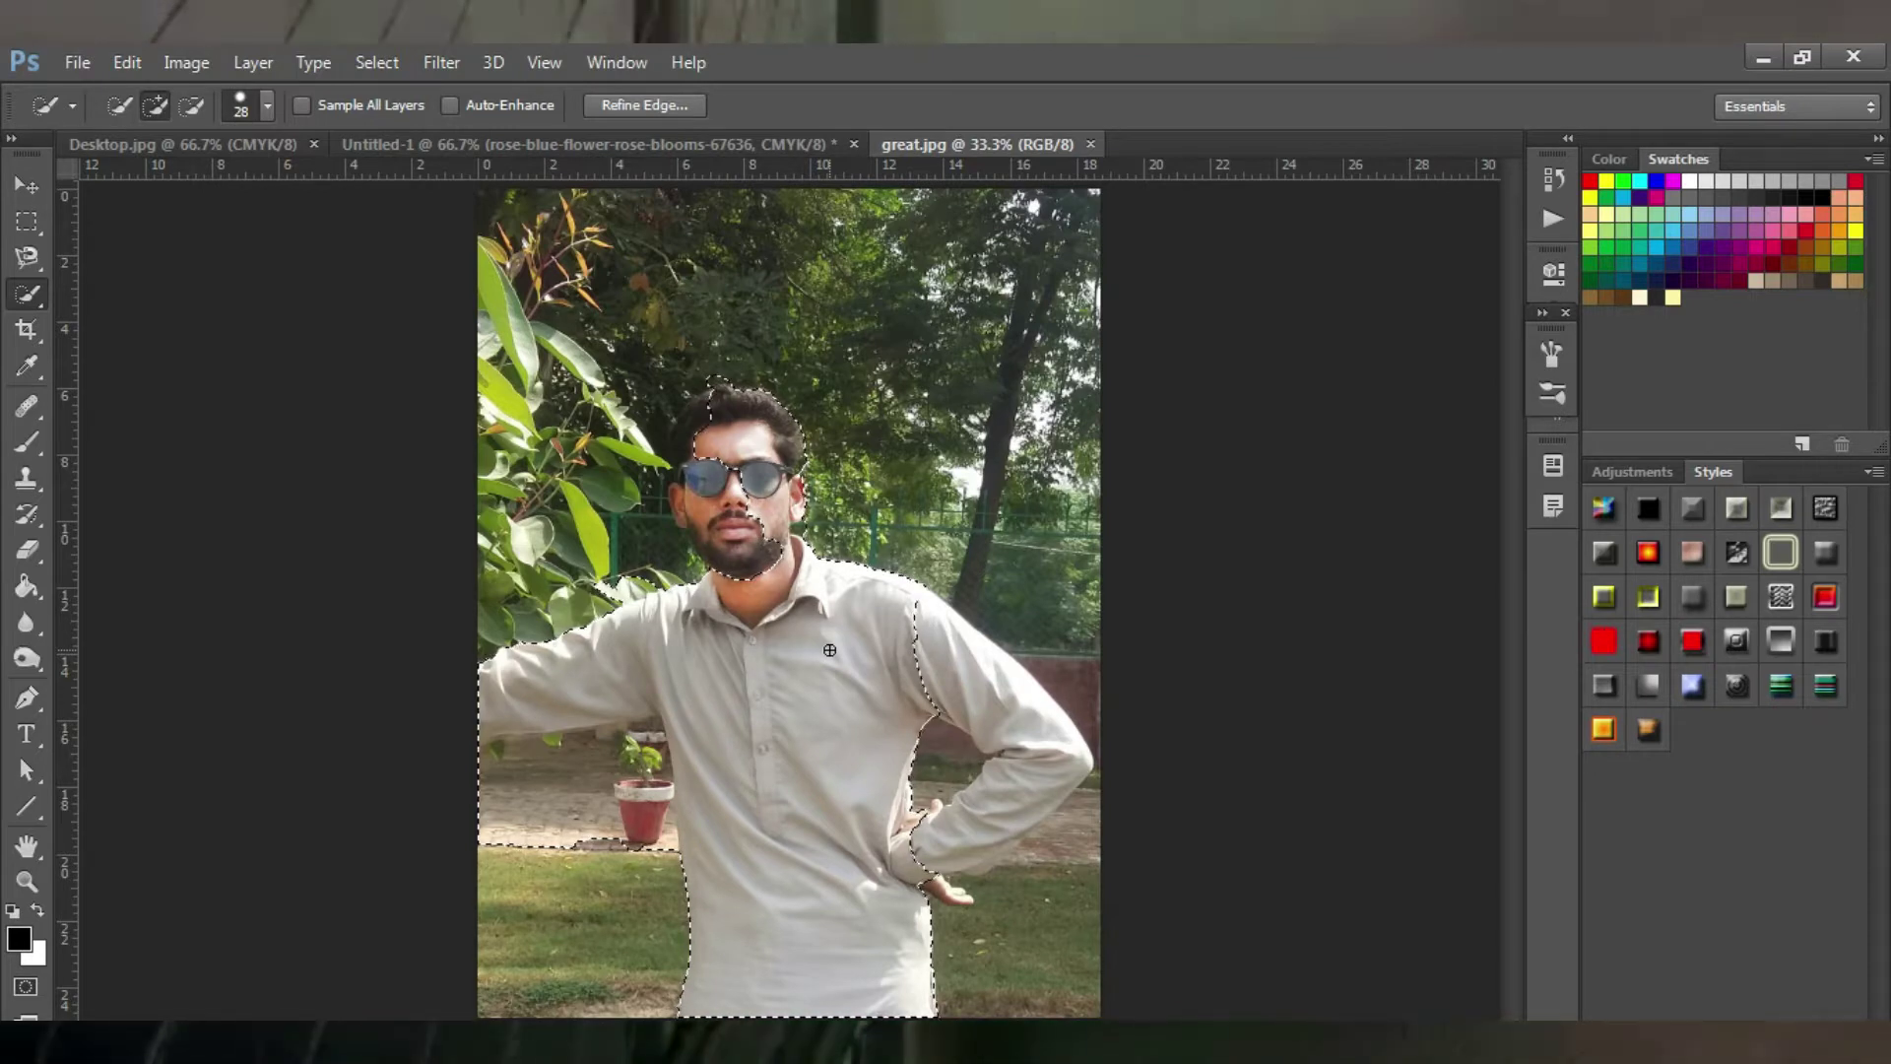
Restore the dropped selection and add the left face, right shoulder, arm and hand.
key("ctrl+d")
key("F1")
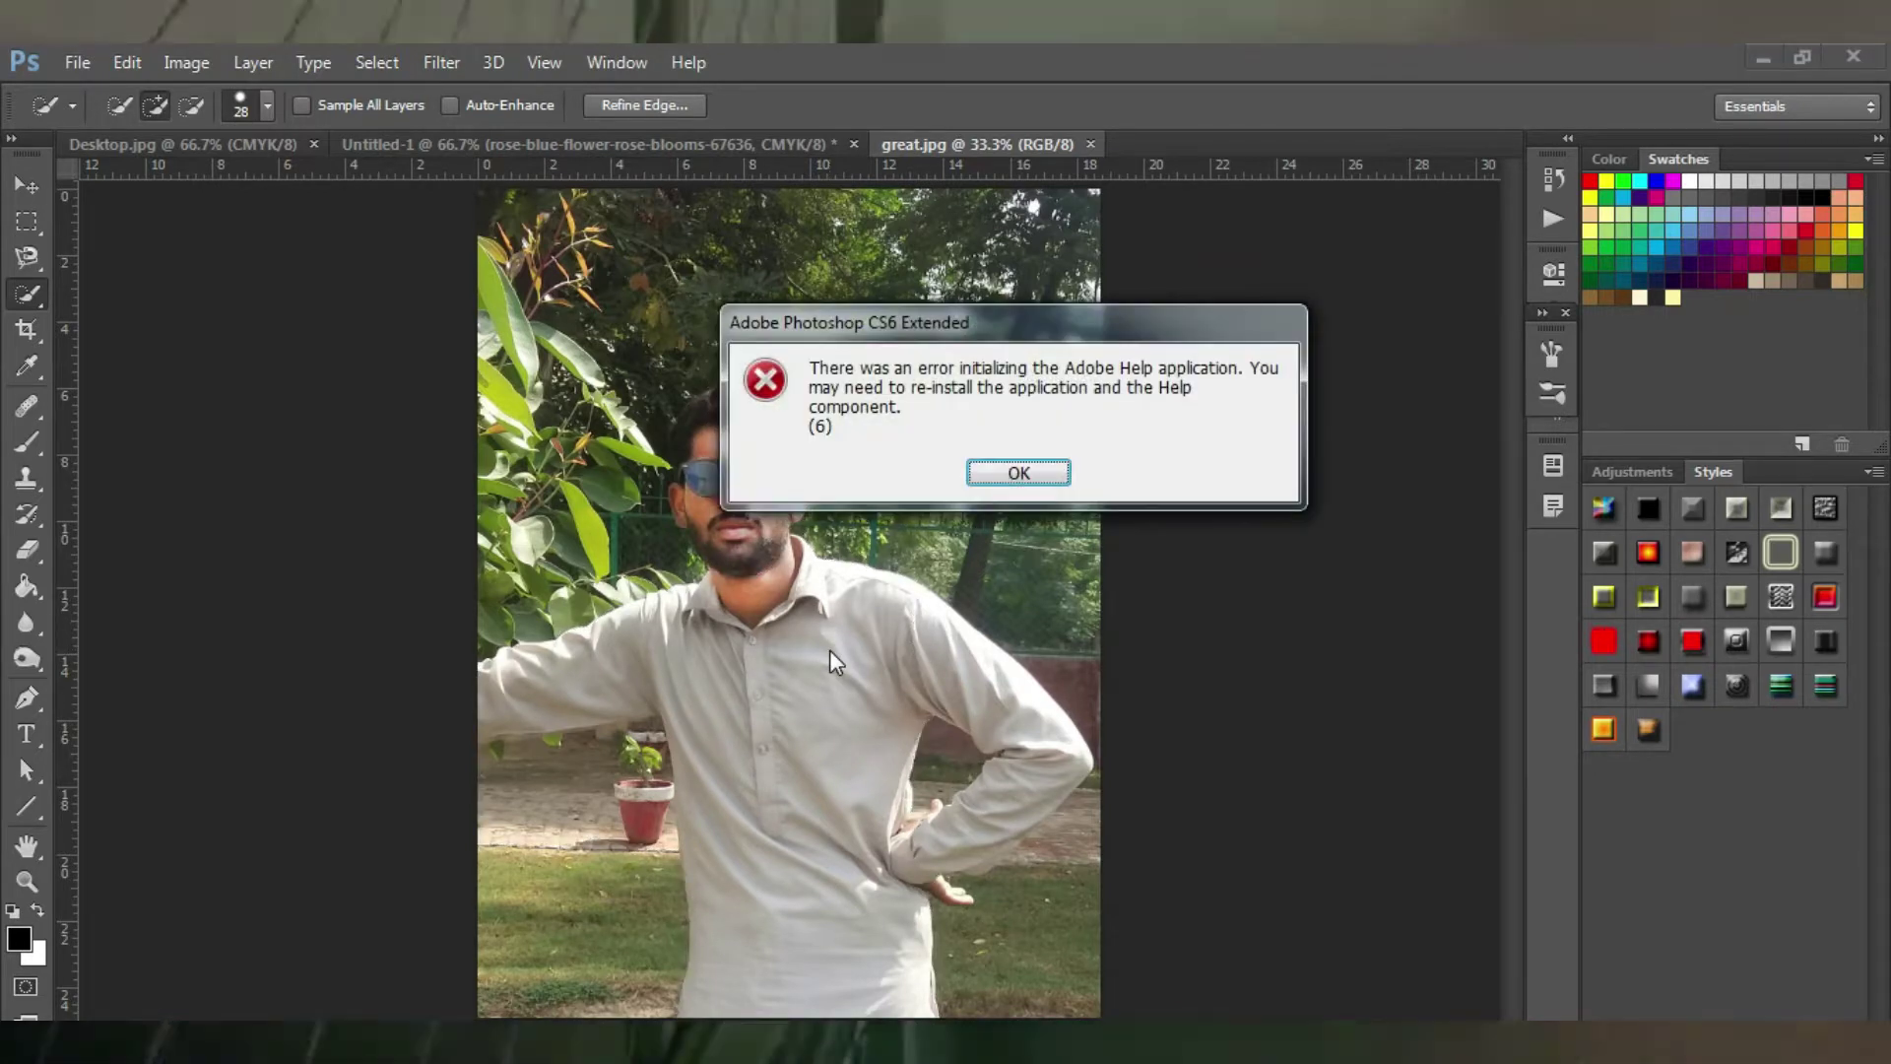
left_click(1019, 472)
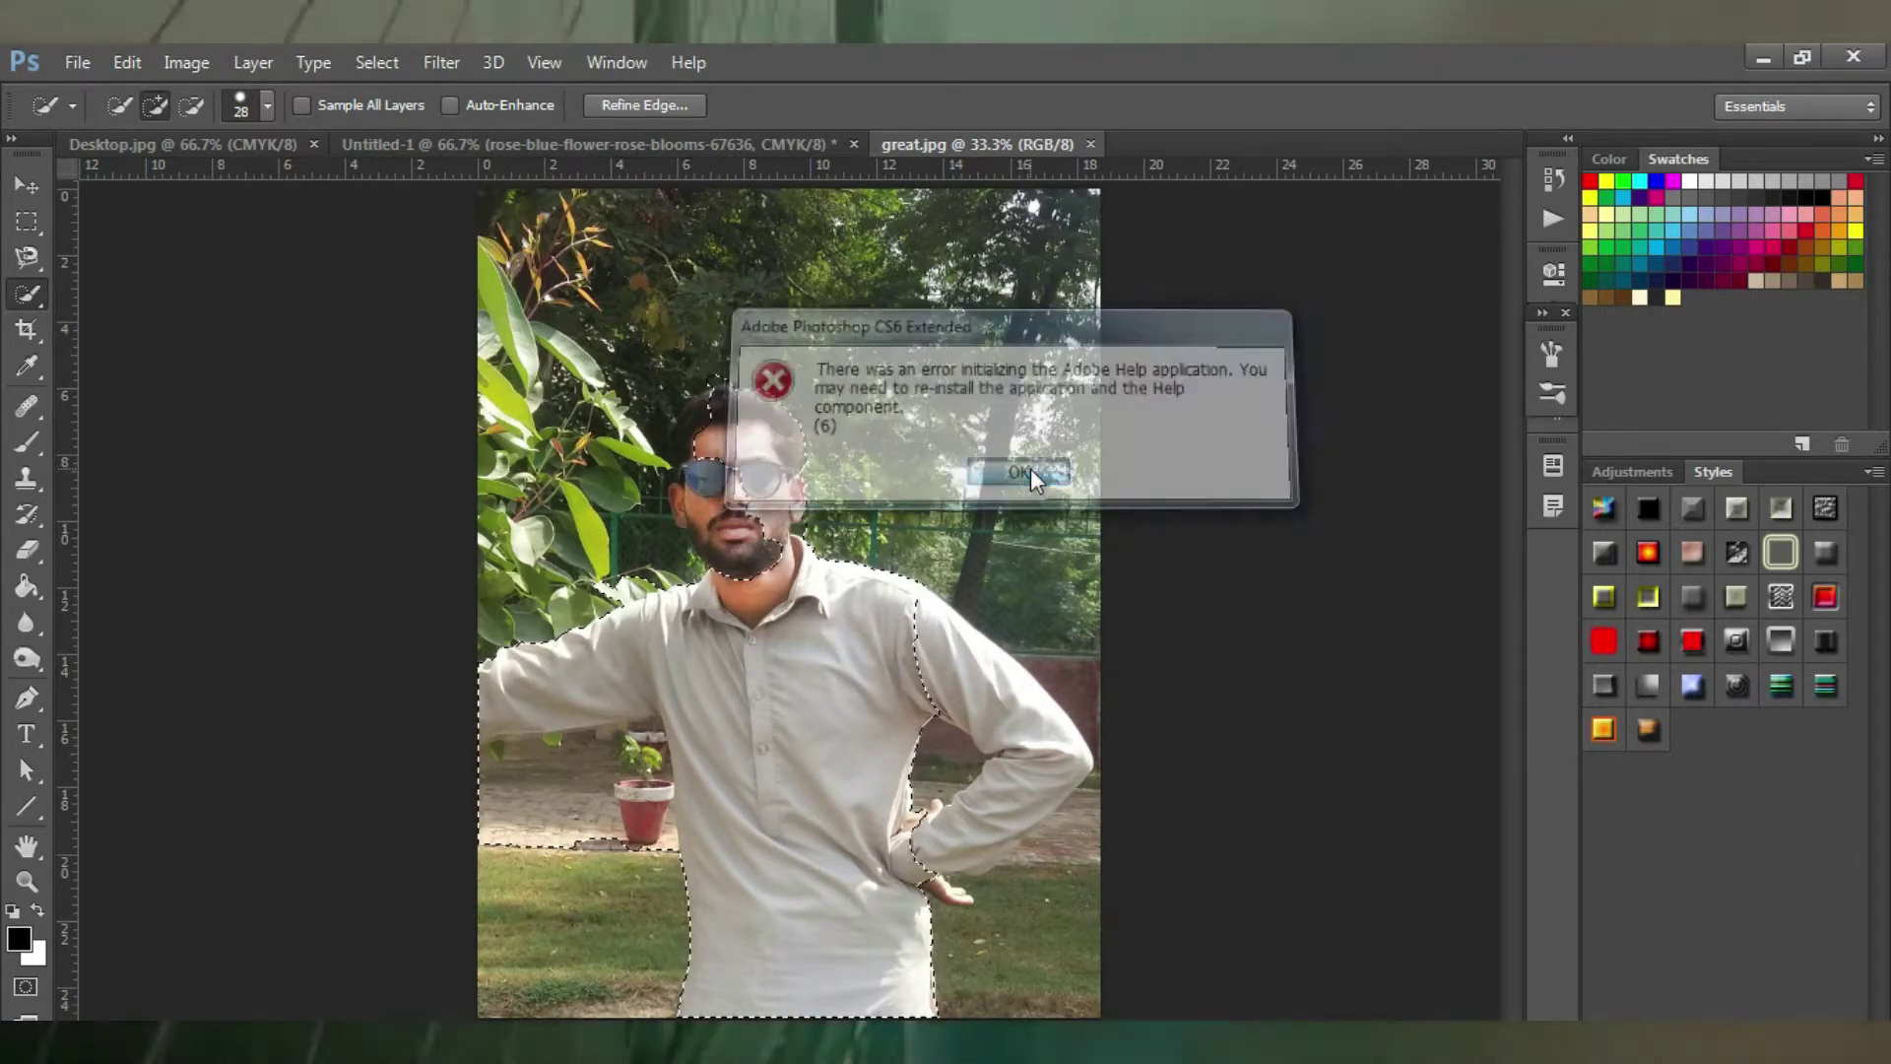
key("ctrl+shift+d")
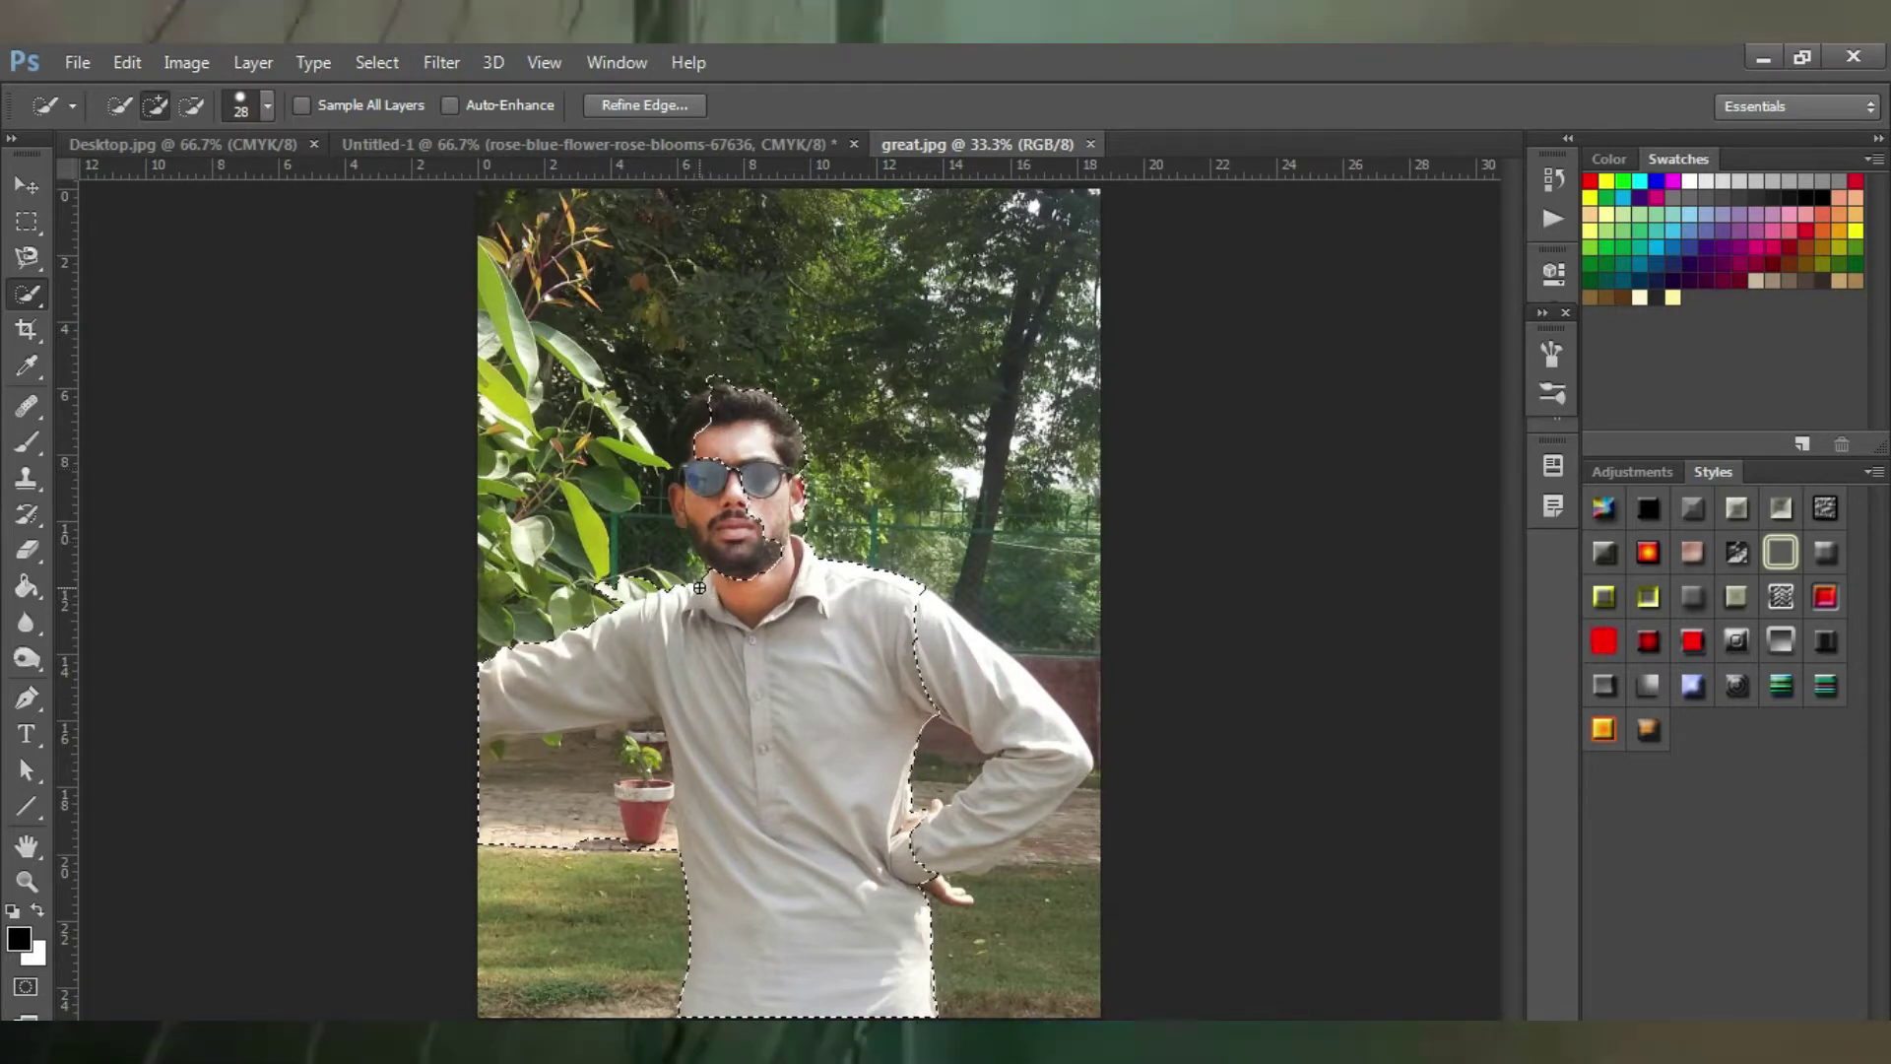
mouse_move(706, 575)
left_mouse_down()
mouse_move(683, 516)
mouse_move(715, 479)
left_mouse_up()
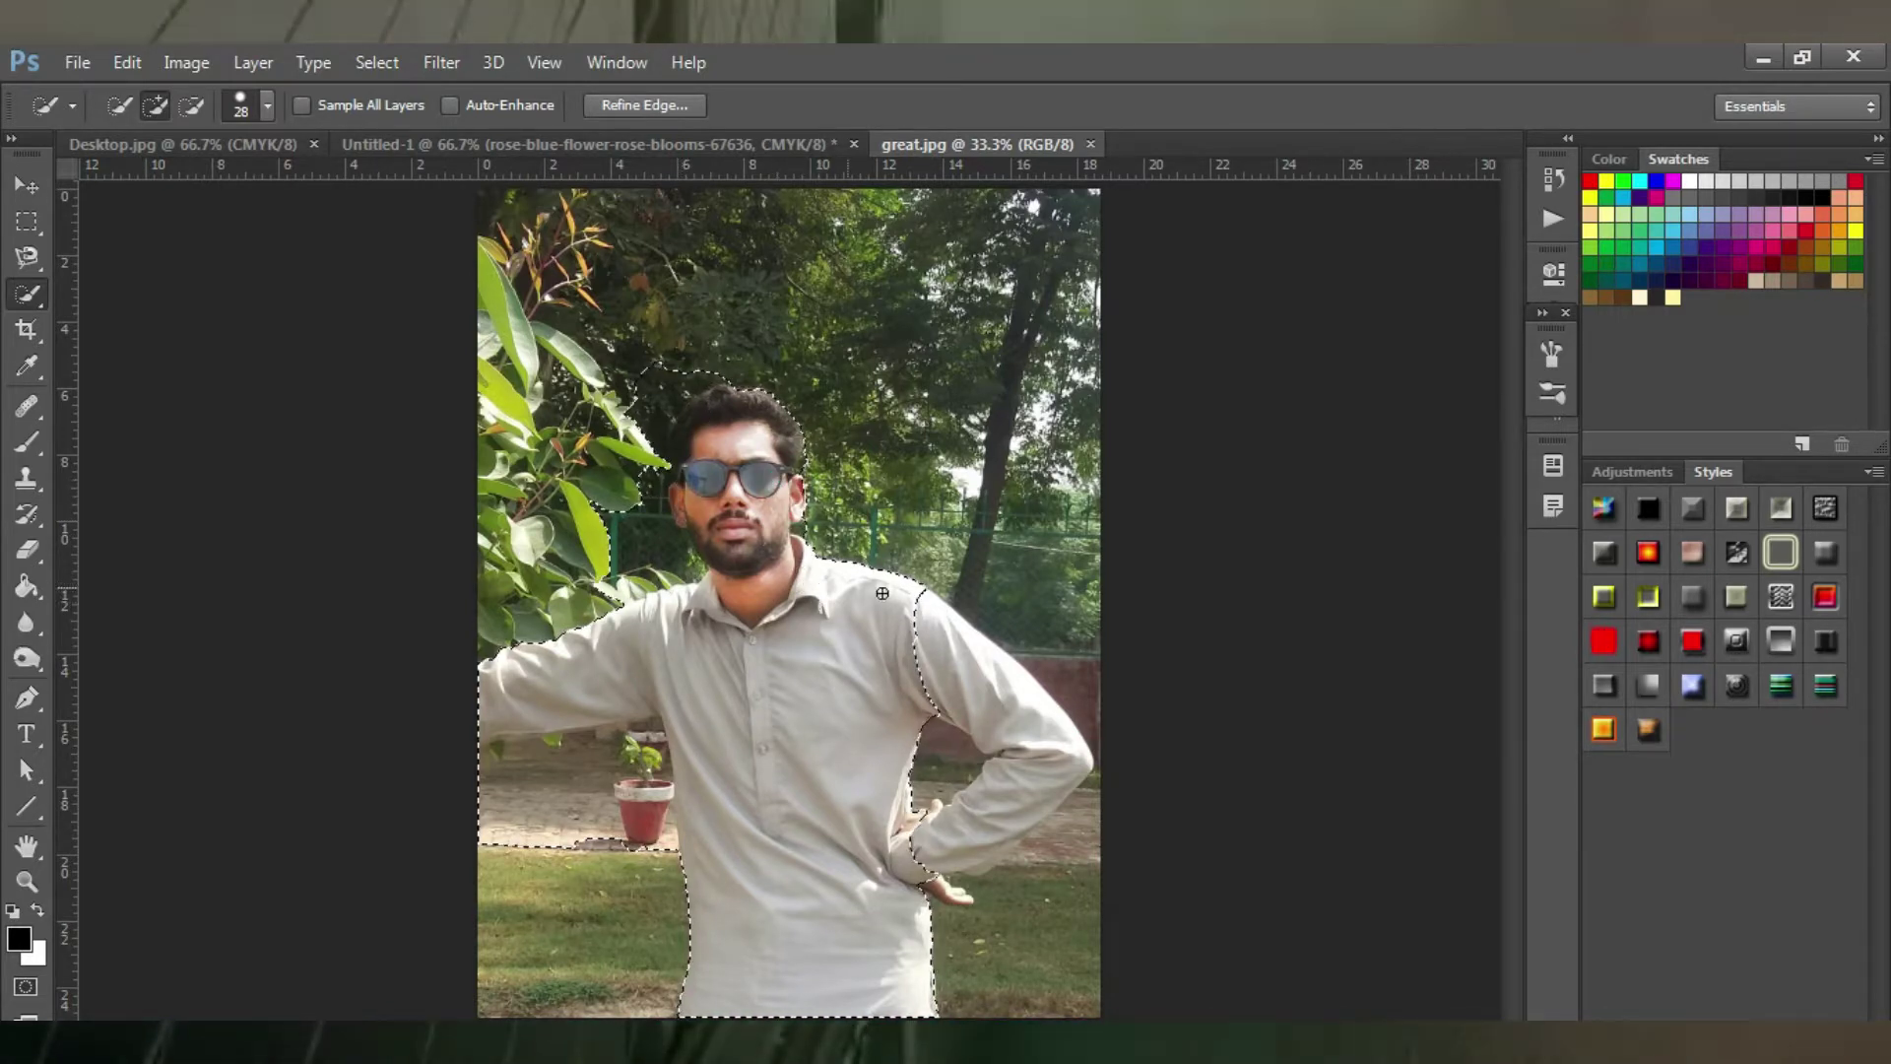
mouse_move(891, 591)
left_mouse_down()
mouse_move(990, 676)
mouse_move(968, 850)
left_mouse_up()
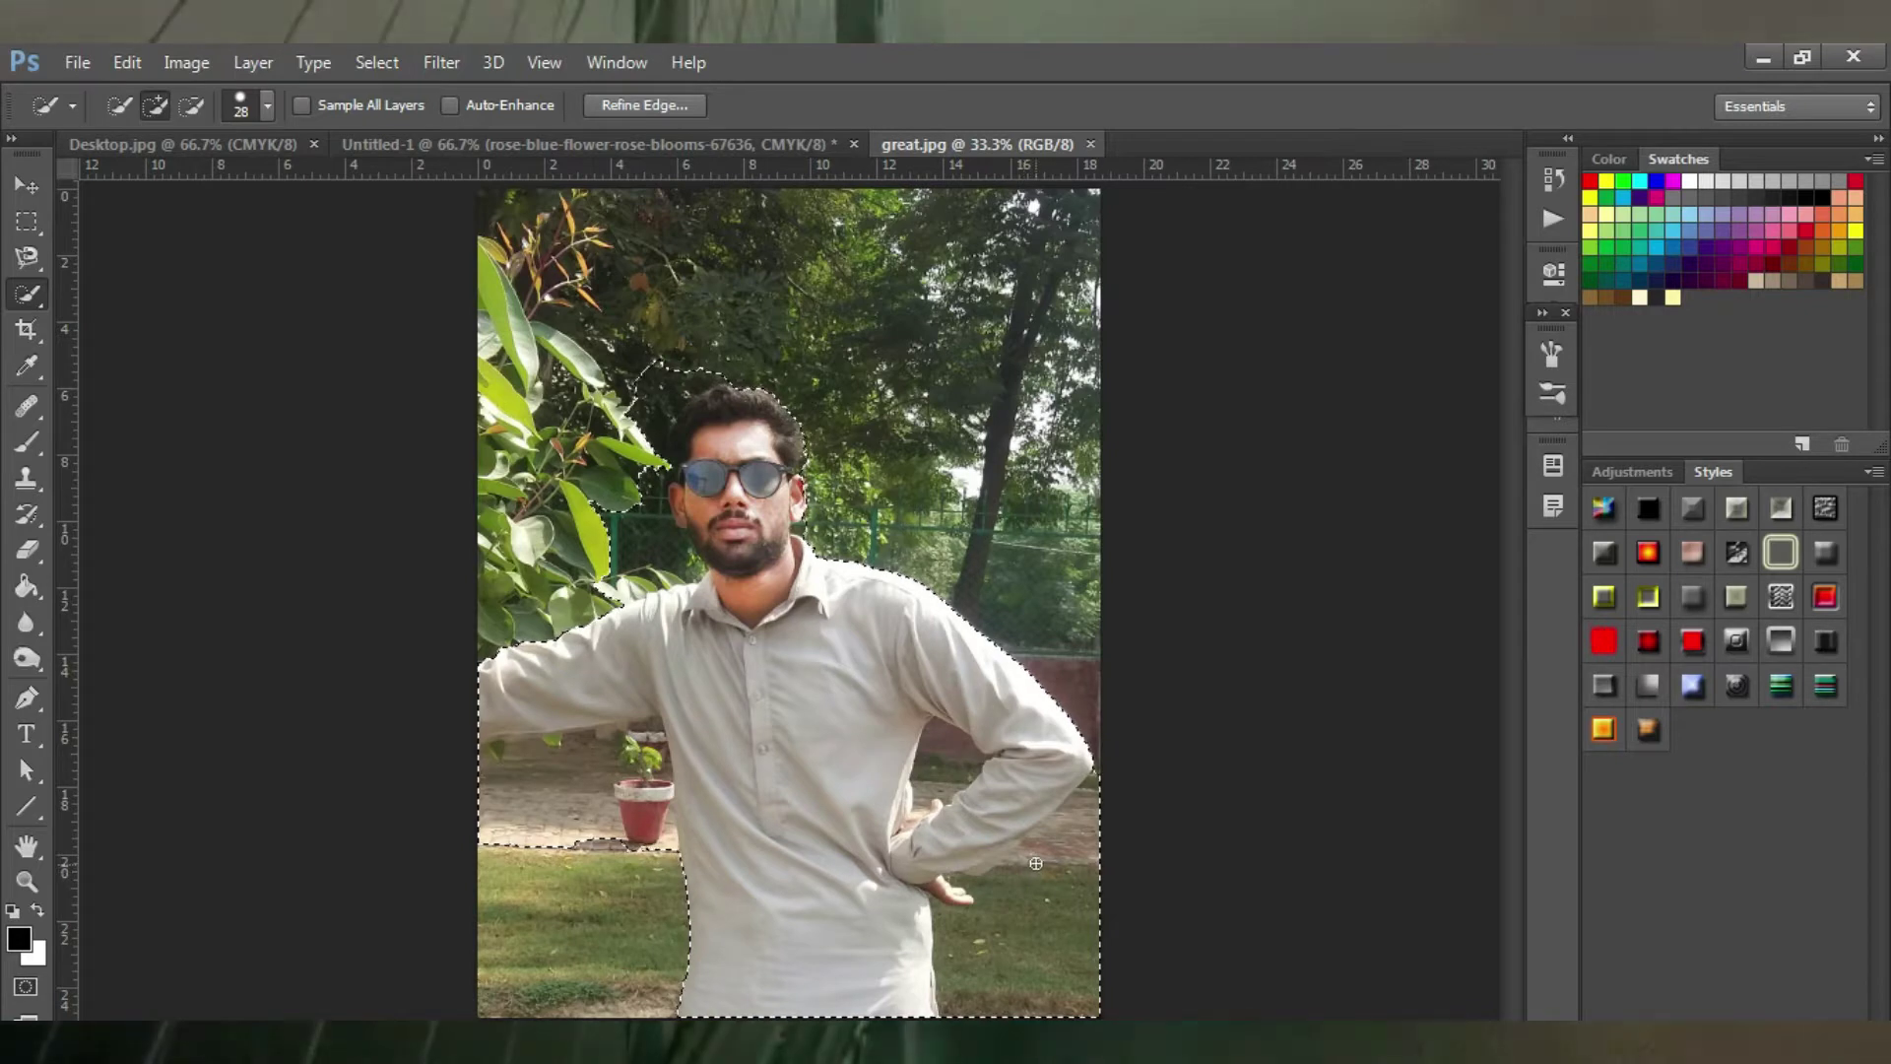
left_click(1023, 882)
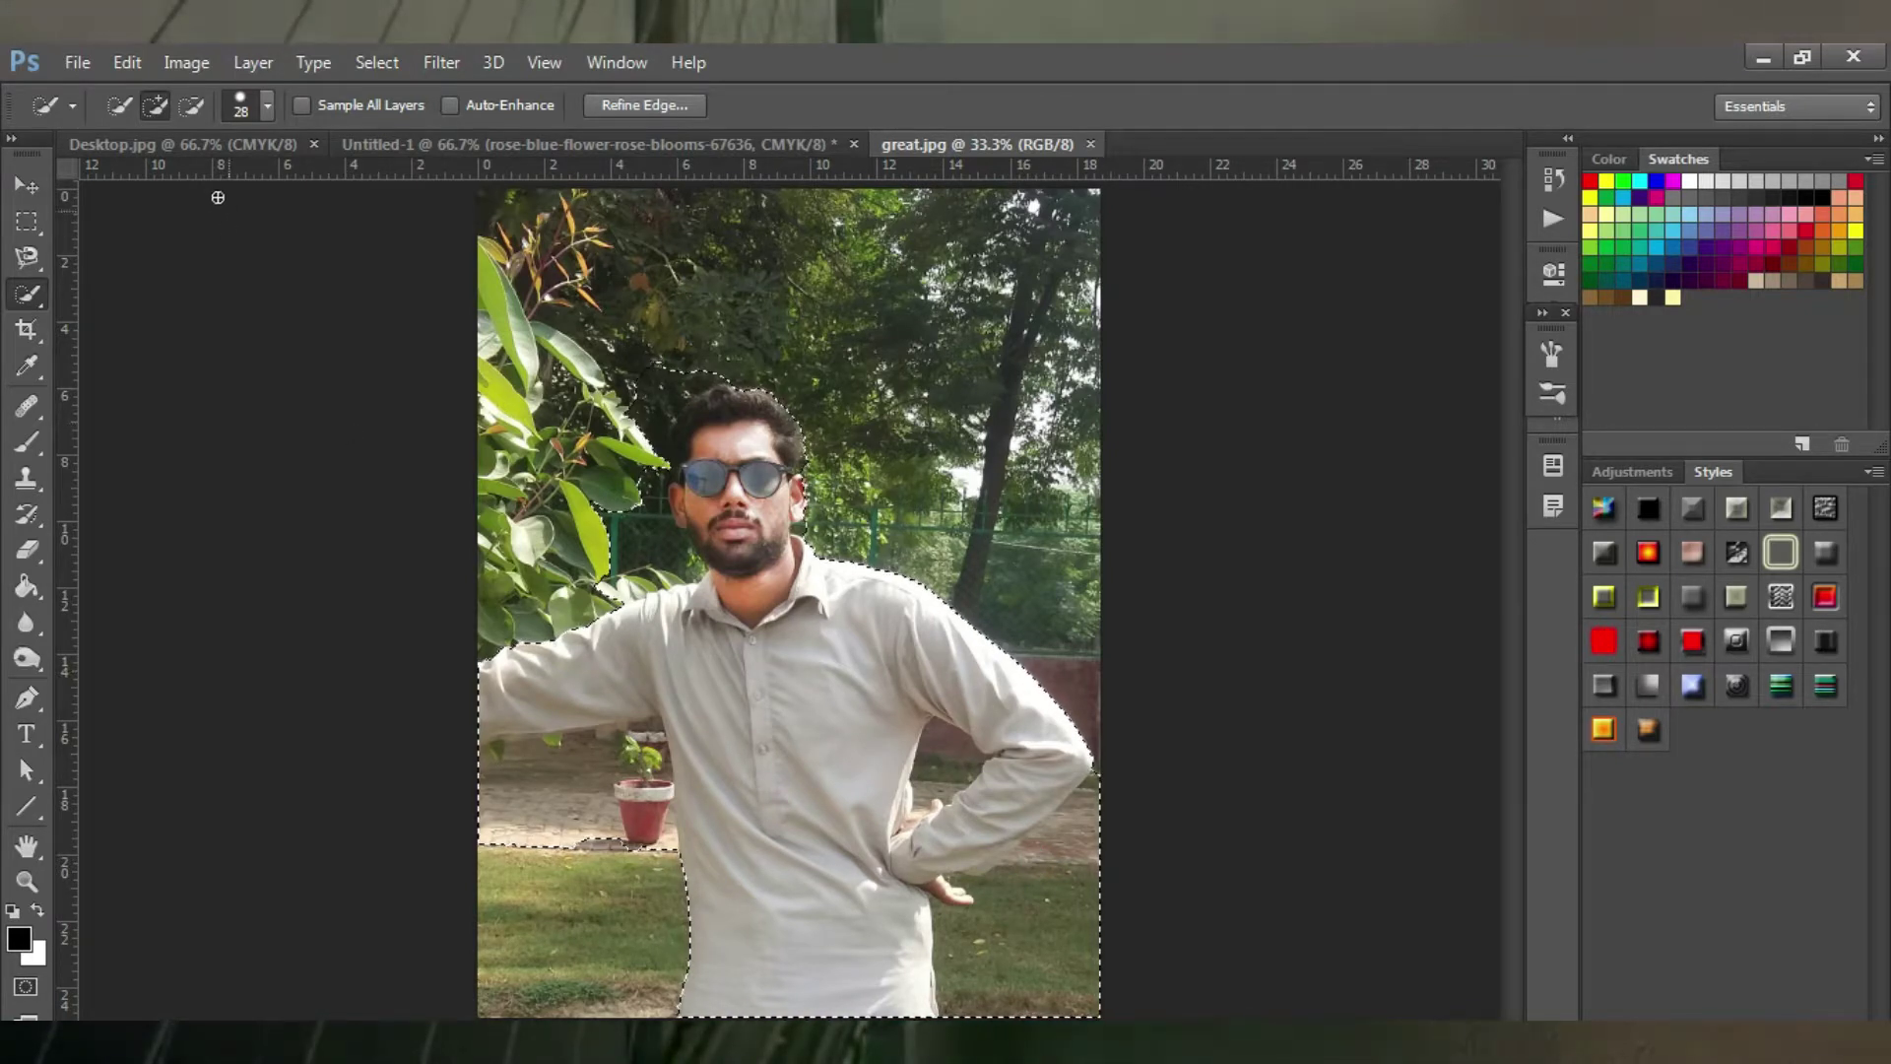
Subtract background near the pot, head and inside the right elbow, keeping the forearm.
left_click(193, 105)
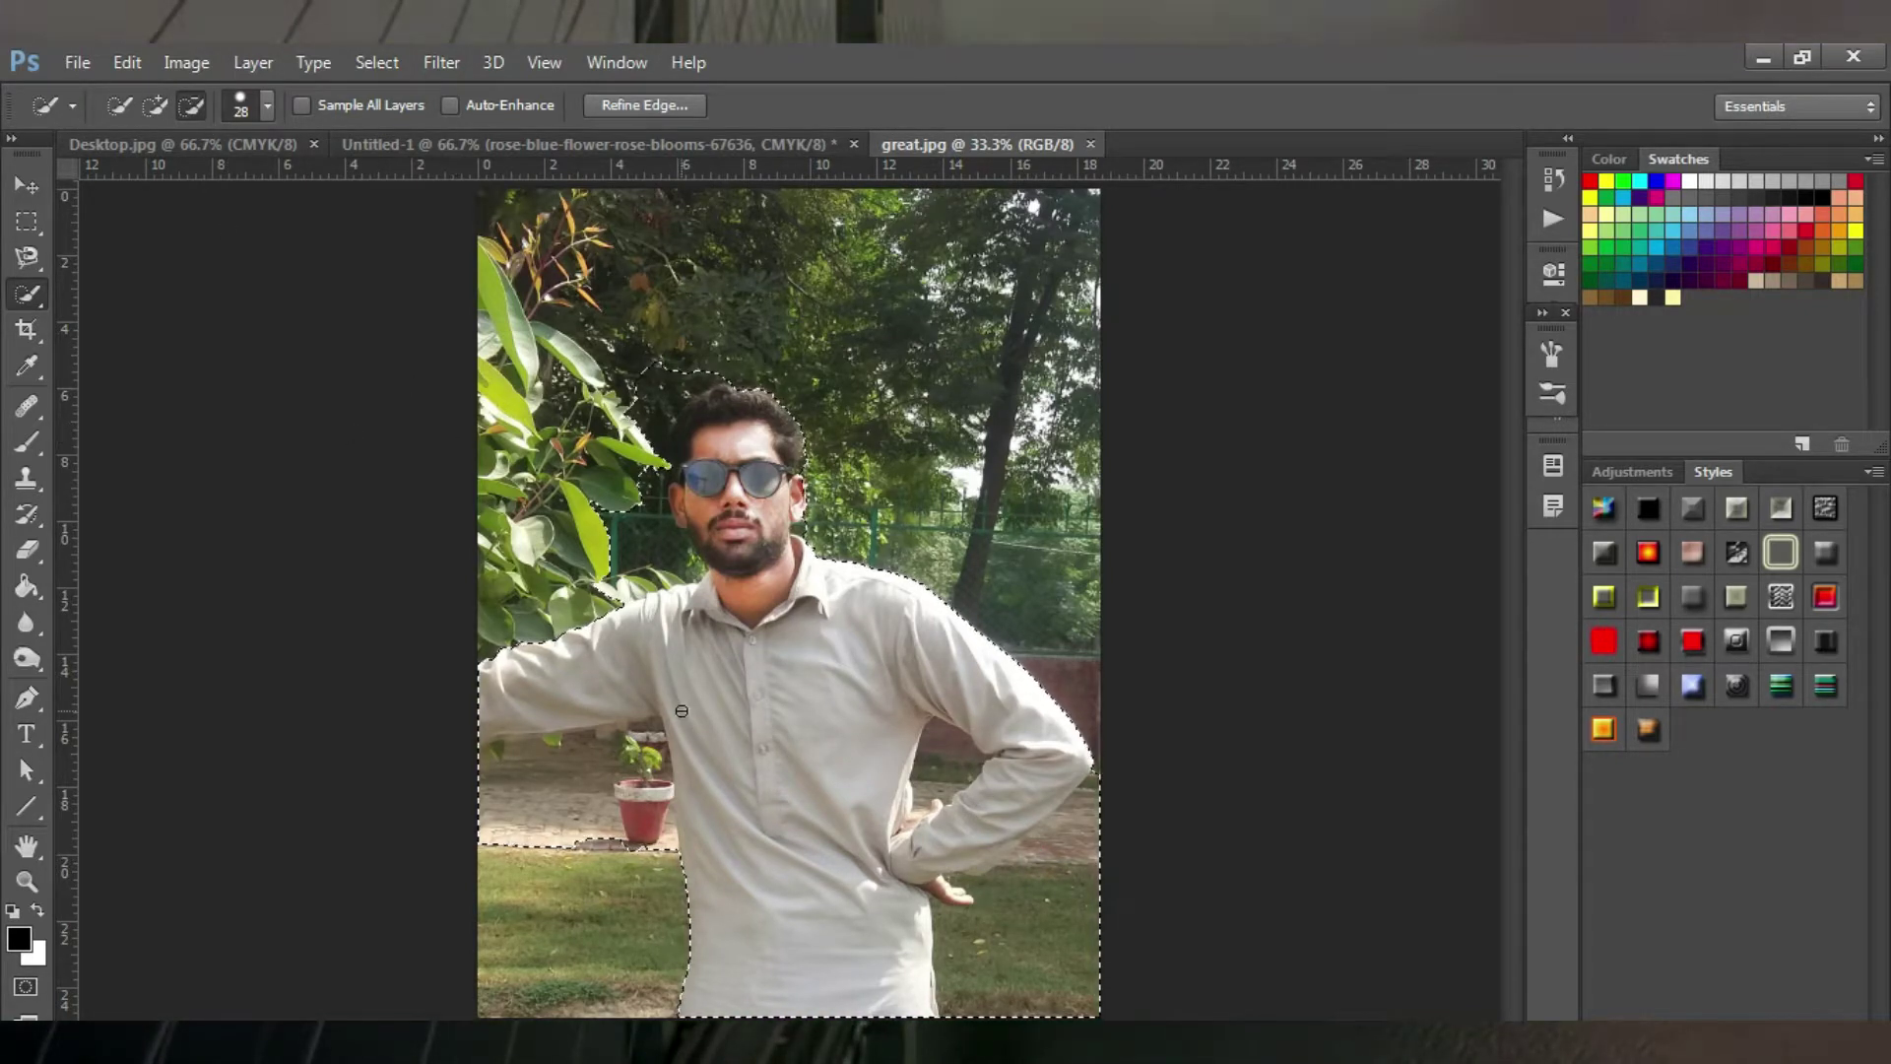
mouse_move(710, 839)
left_mouse_down()
mouse_move(659, 824)
mouse_move(642, 726)
mouse_move(576, 736)
mouse_move(535, 781)
mouse_move(611, 848)
mouse_move(497, 857)
left_mouse_up()
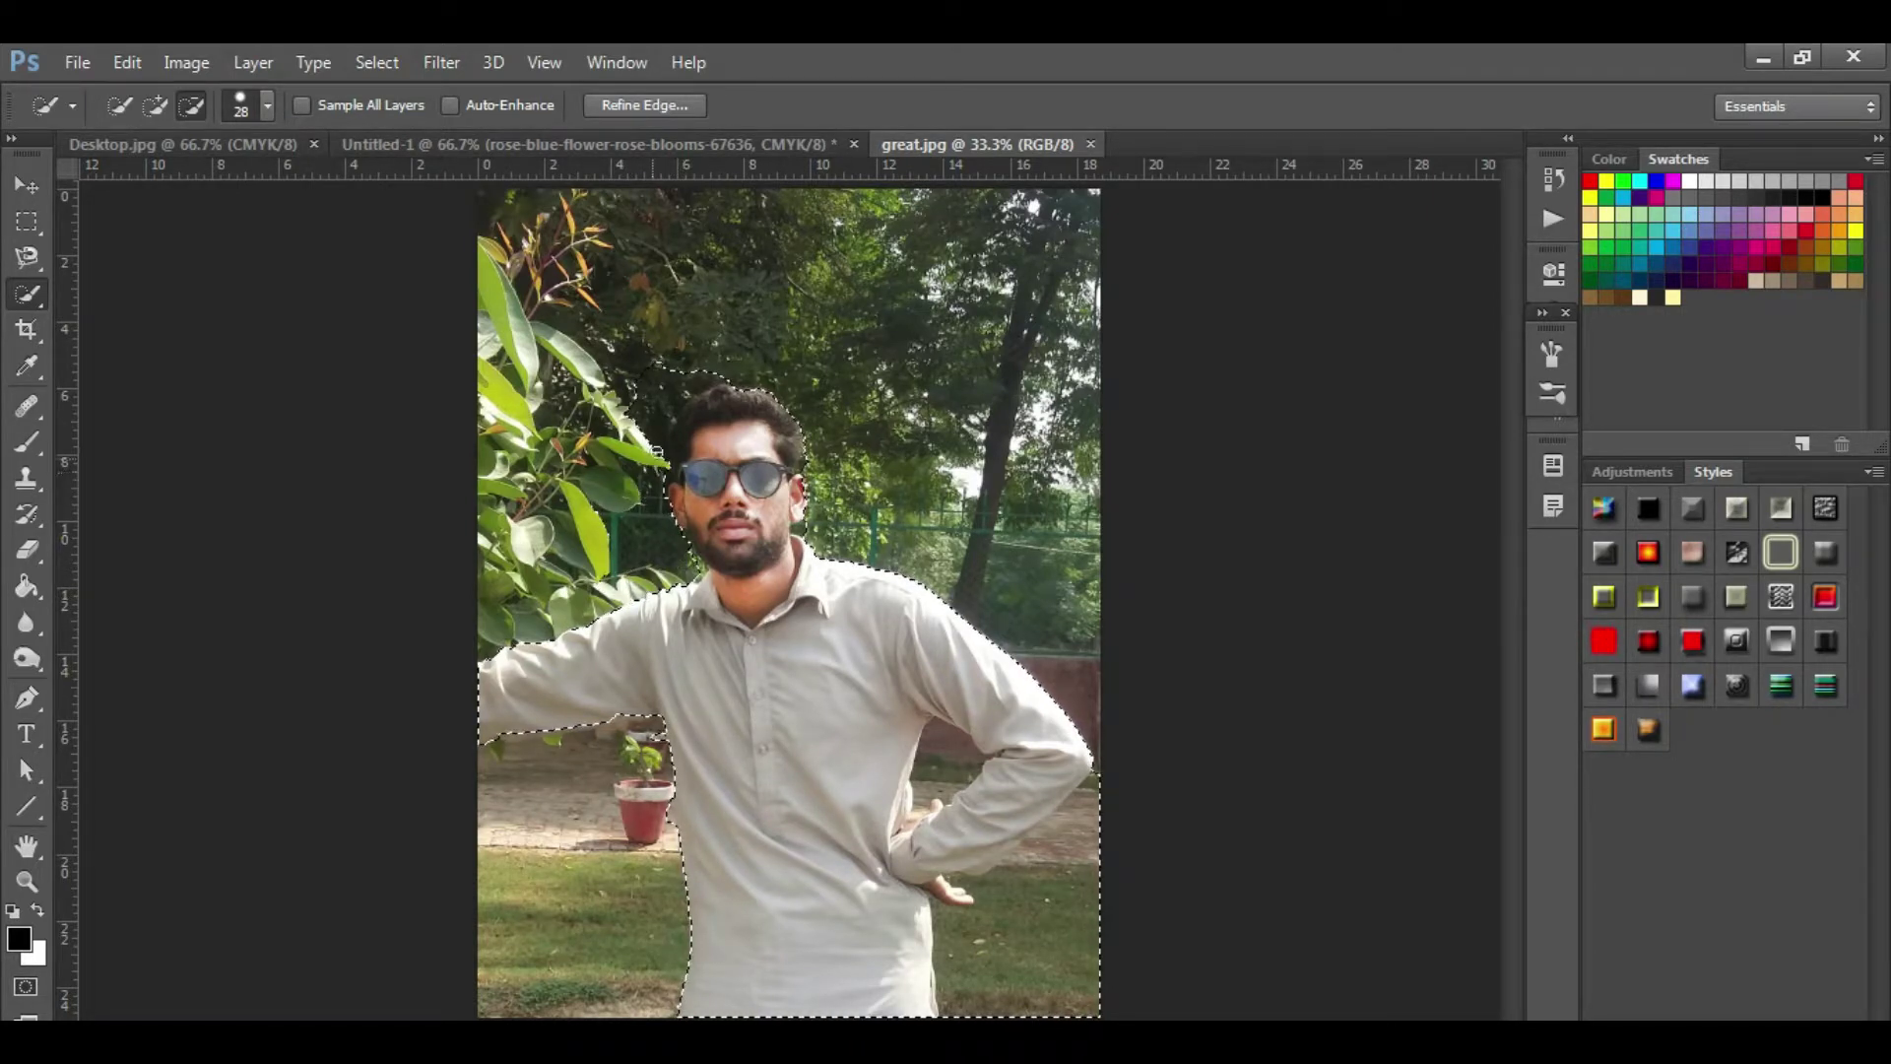
left_click_drag(656, 451, 669, 391)
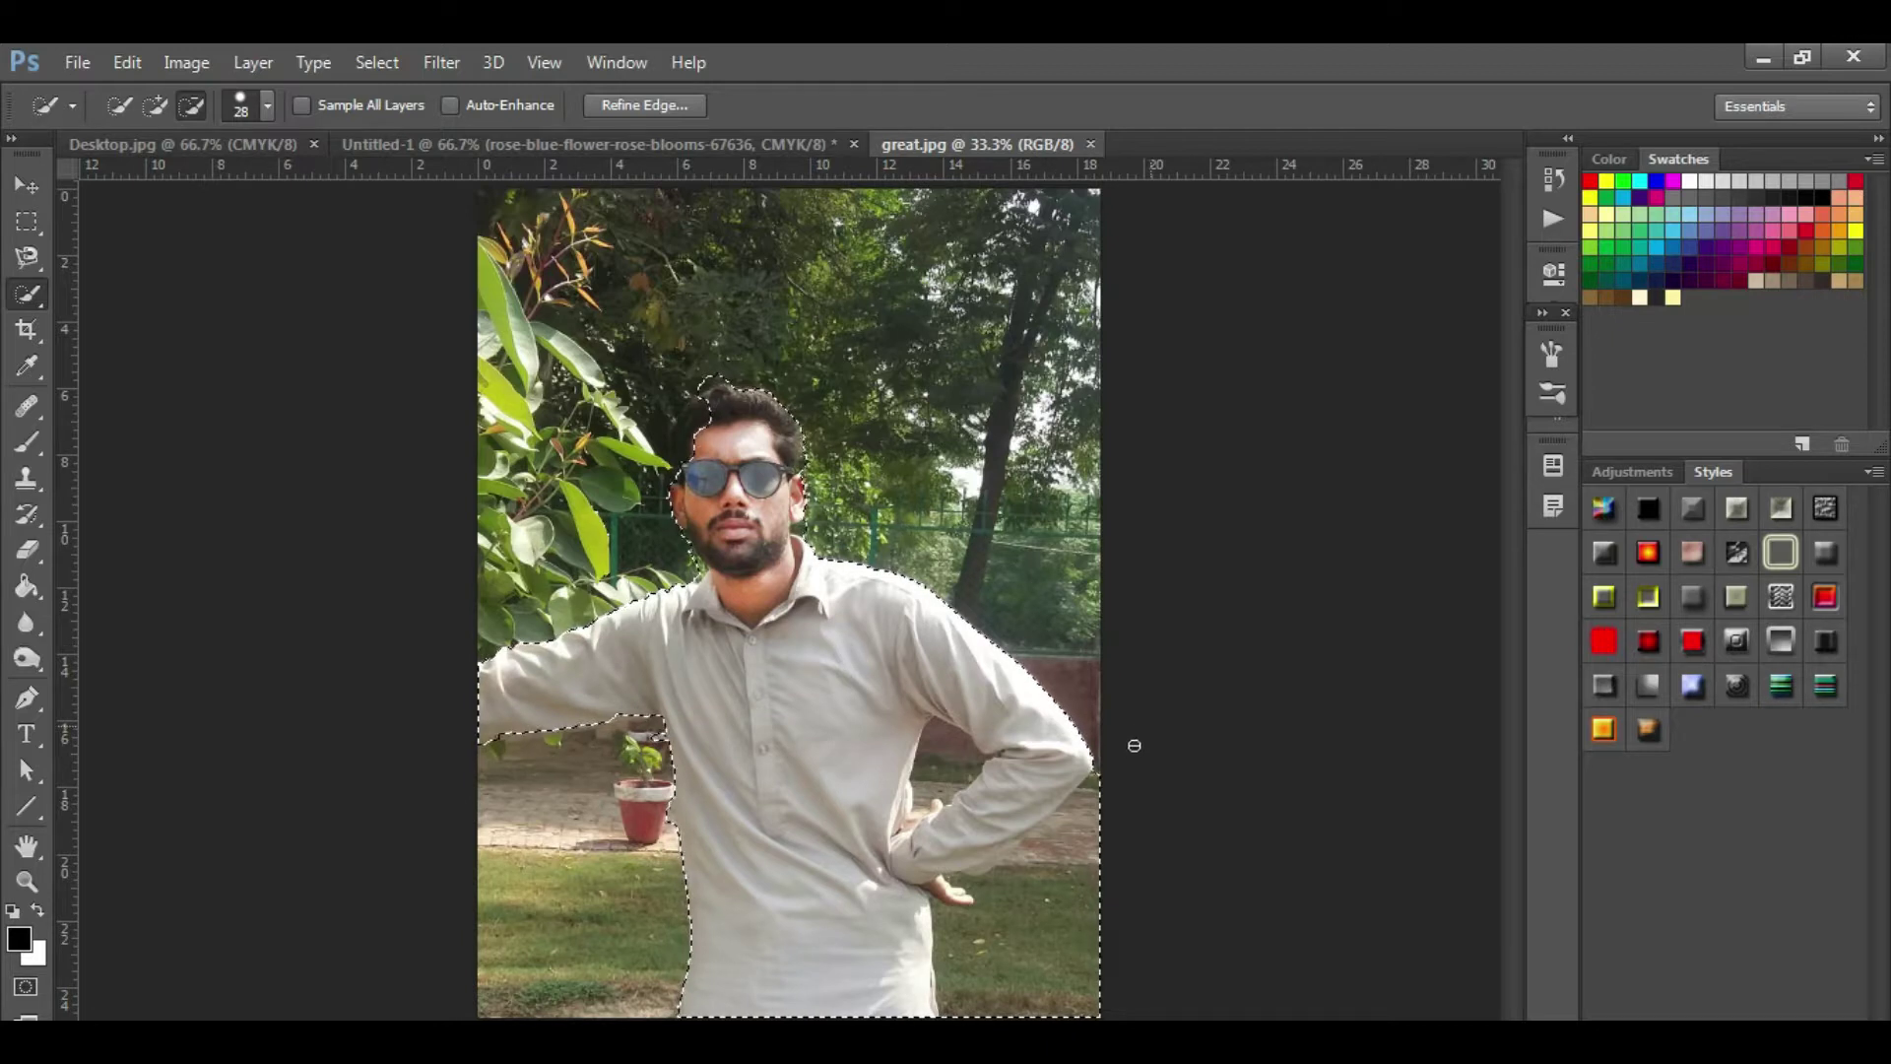
mouse_move(1083, 810)
left_mouse_down()
mouse_move(989, 872)
mouse_move(1013, 902)
mouse_move(945, 931)
left_mouse_up()
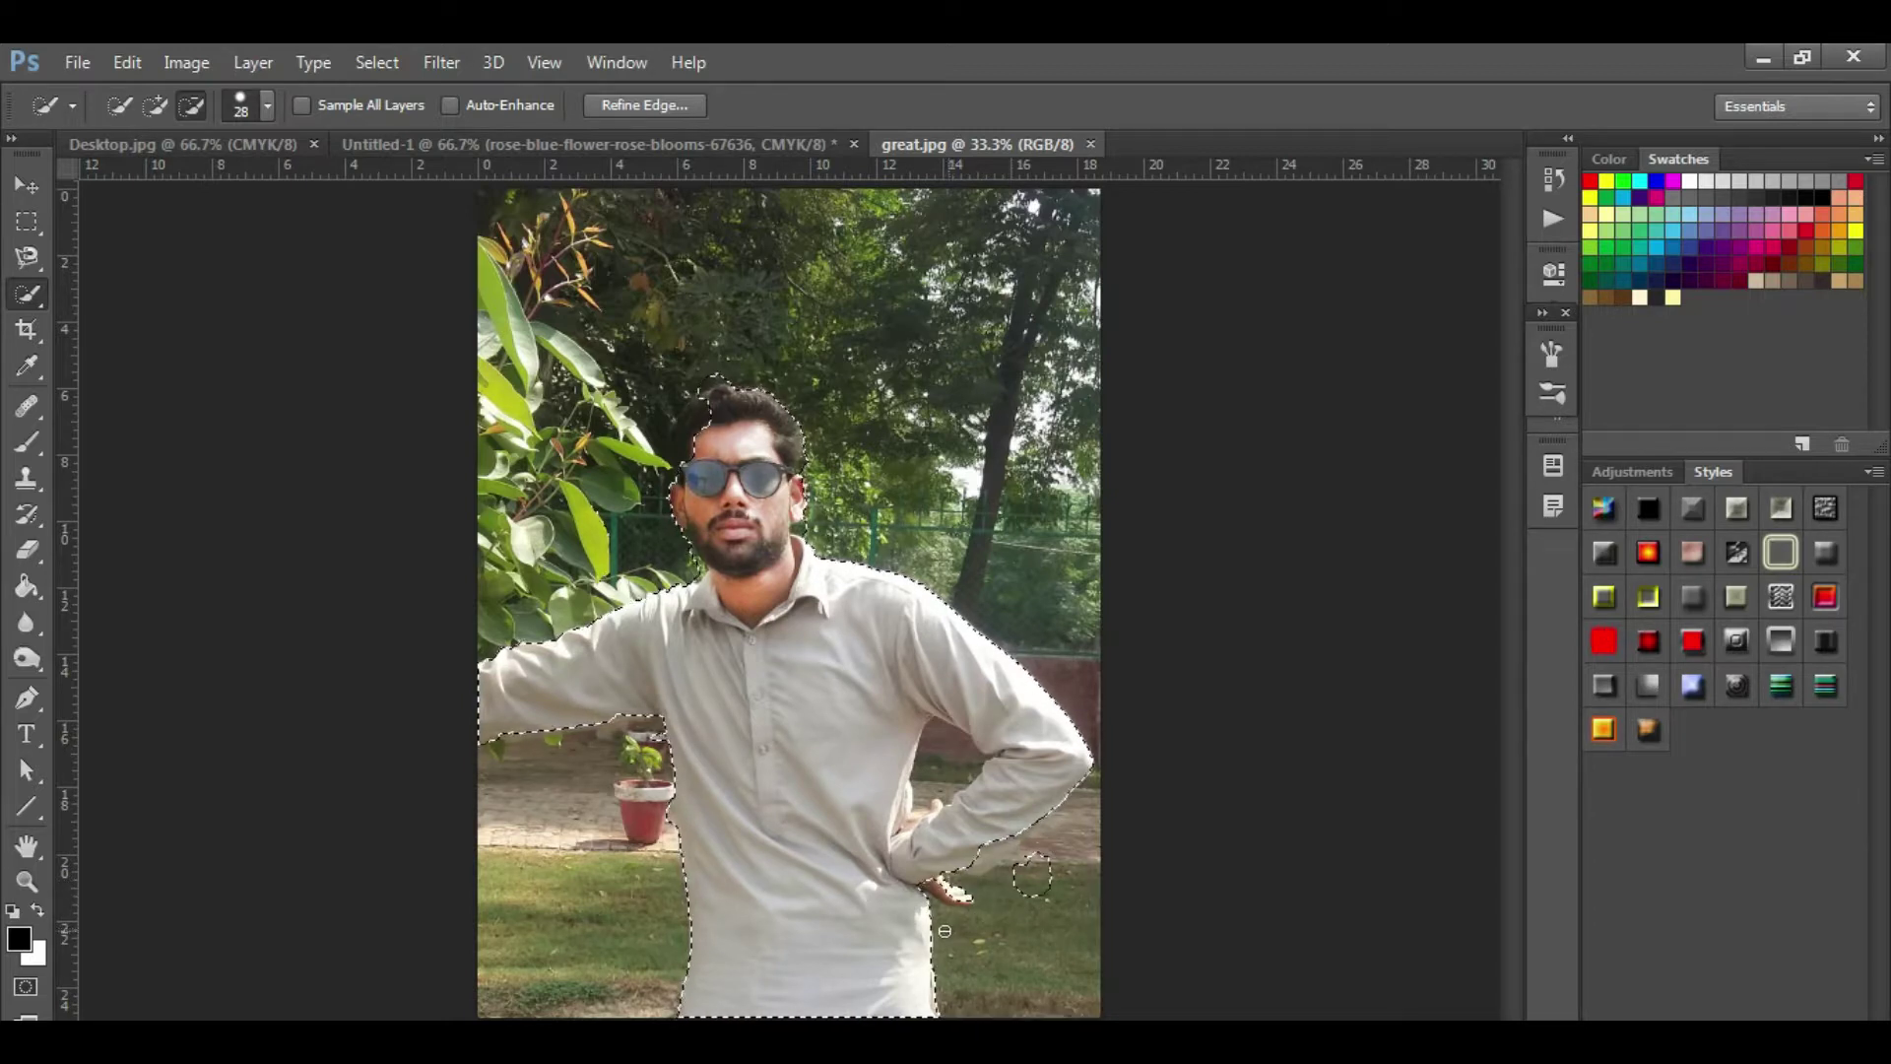
left_click_drag(1000, 891, 1020, 891)
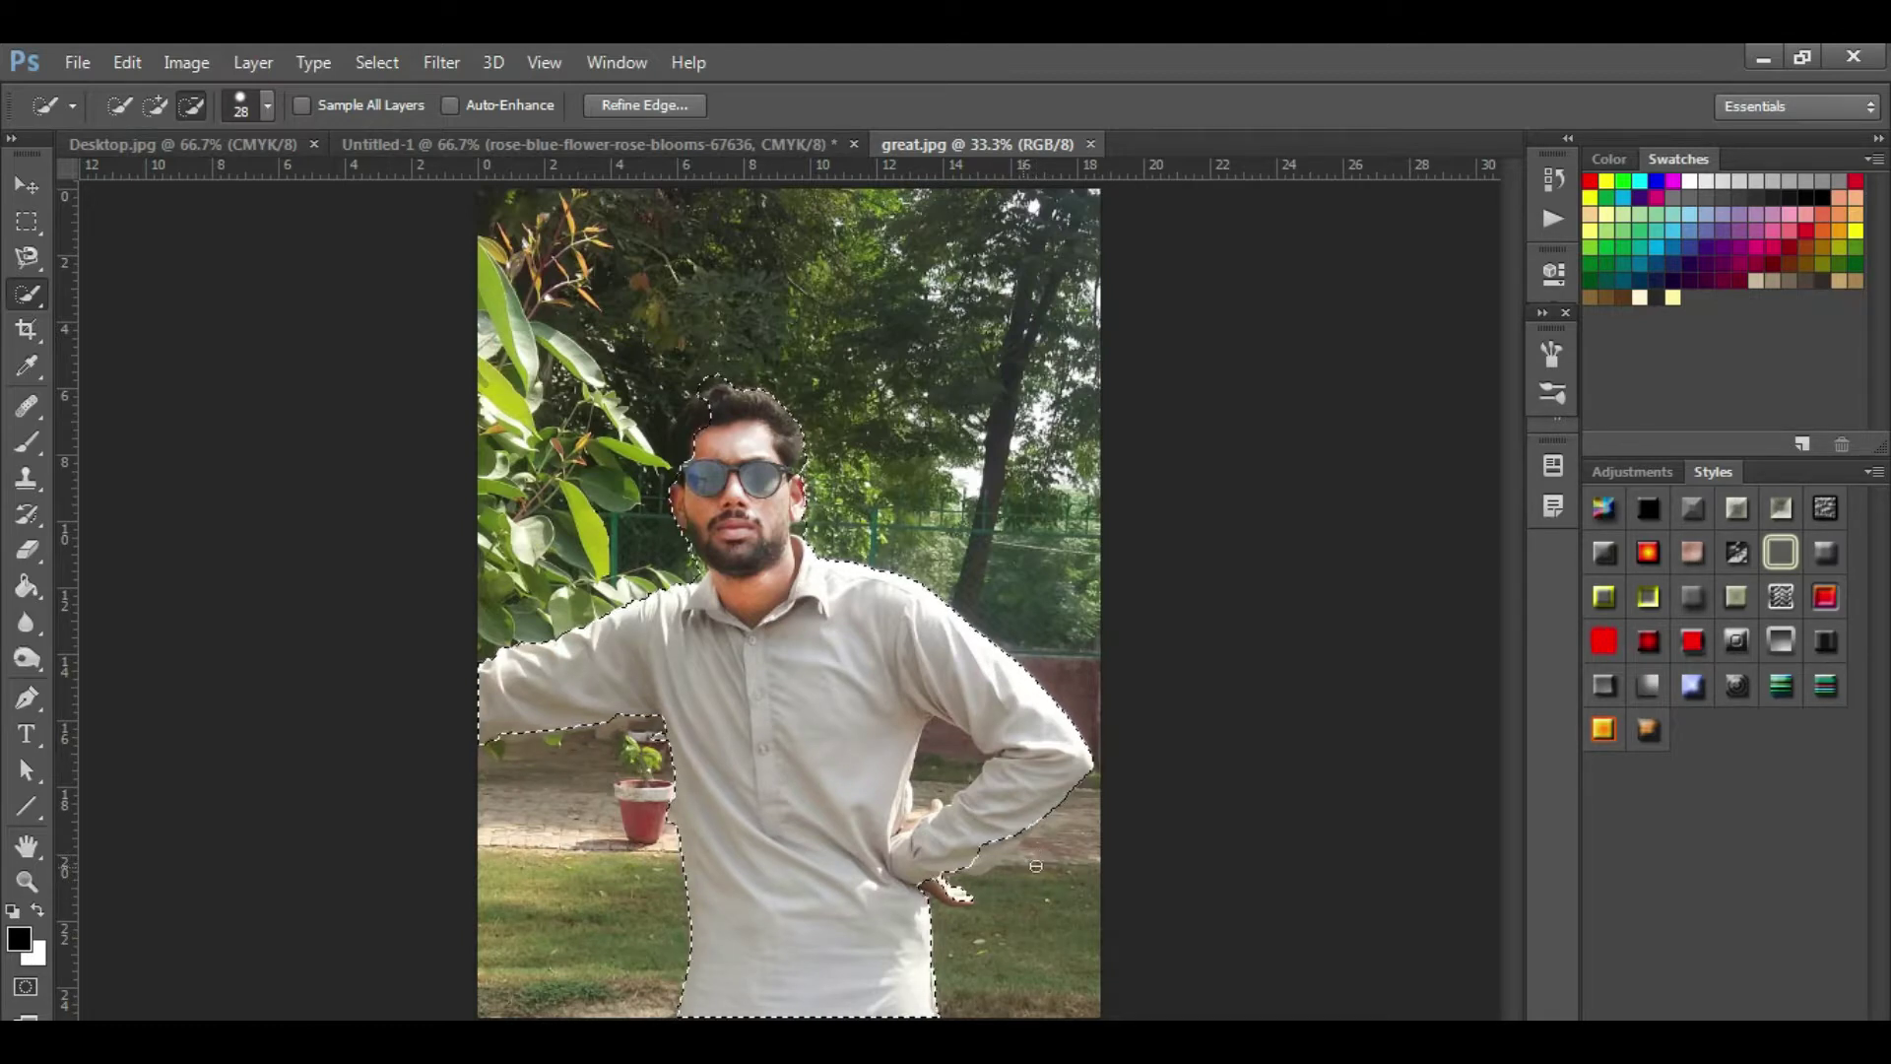
left_click_drag(946, 756, 944, 729)
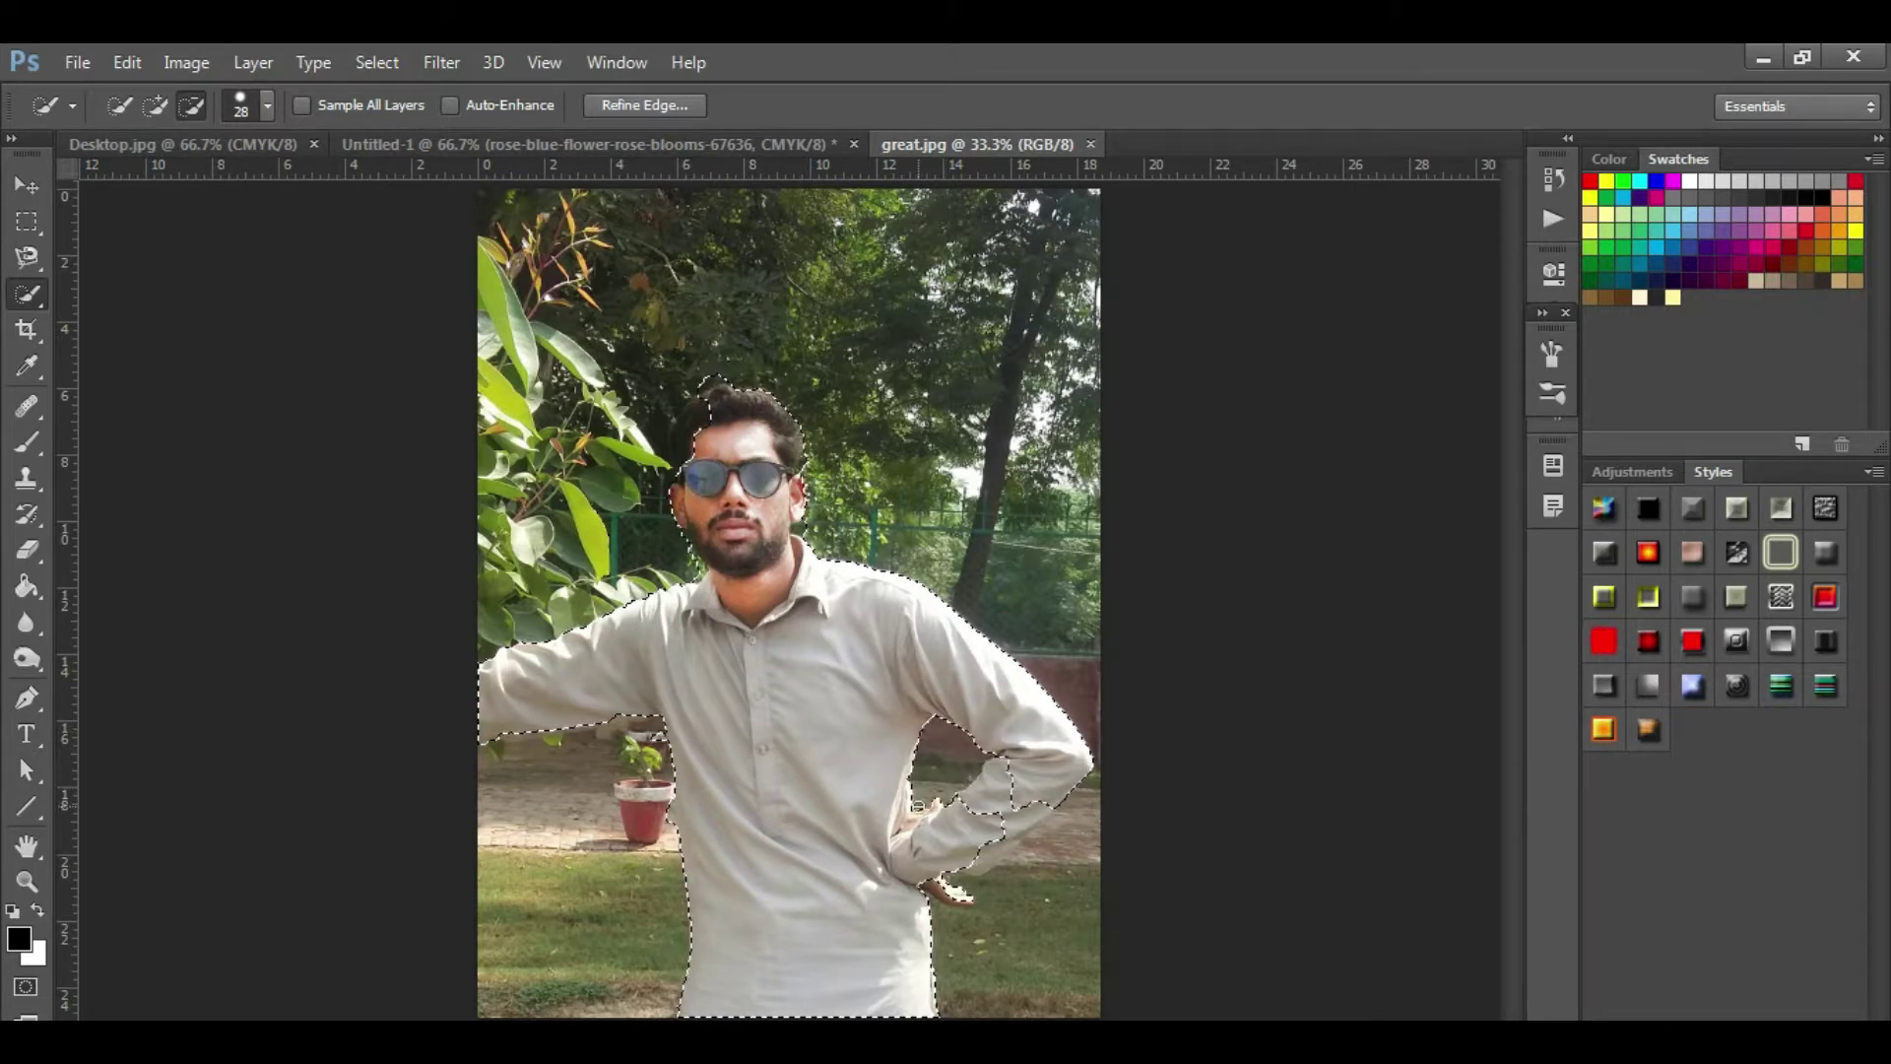
left_click(1059, 791)
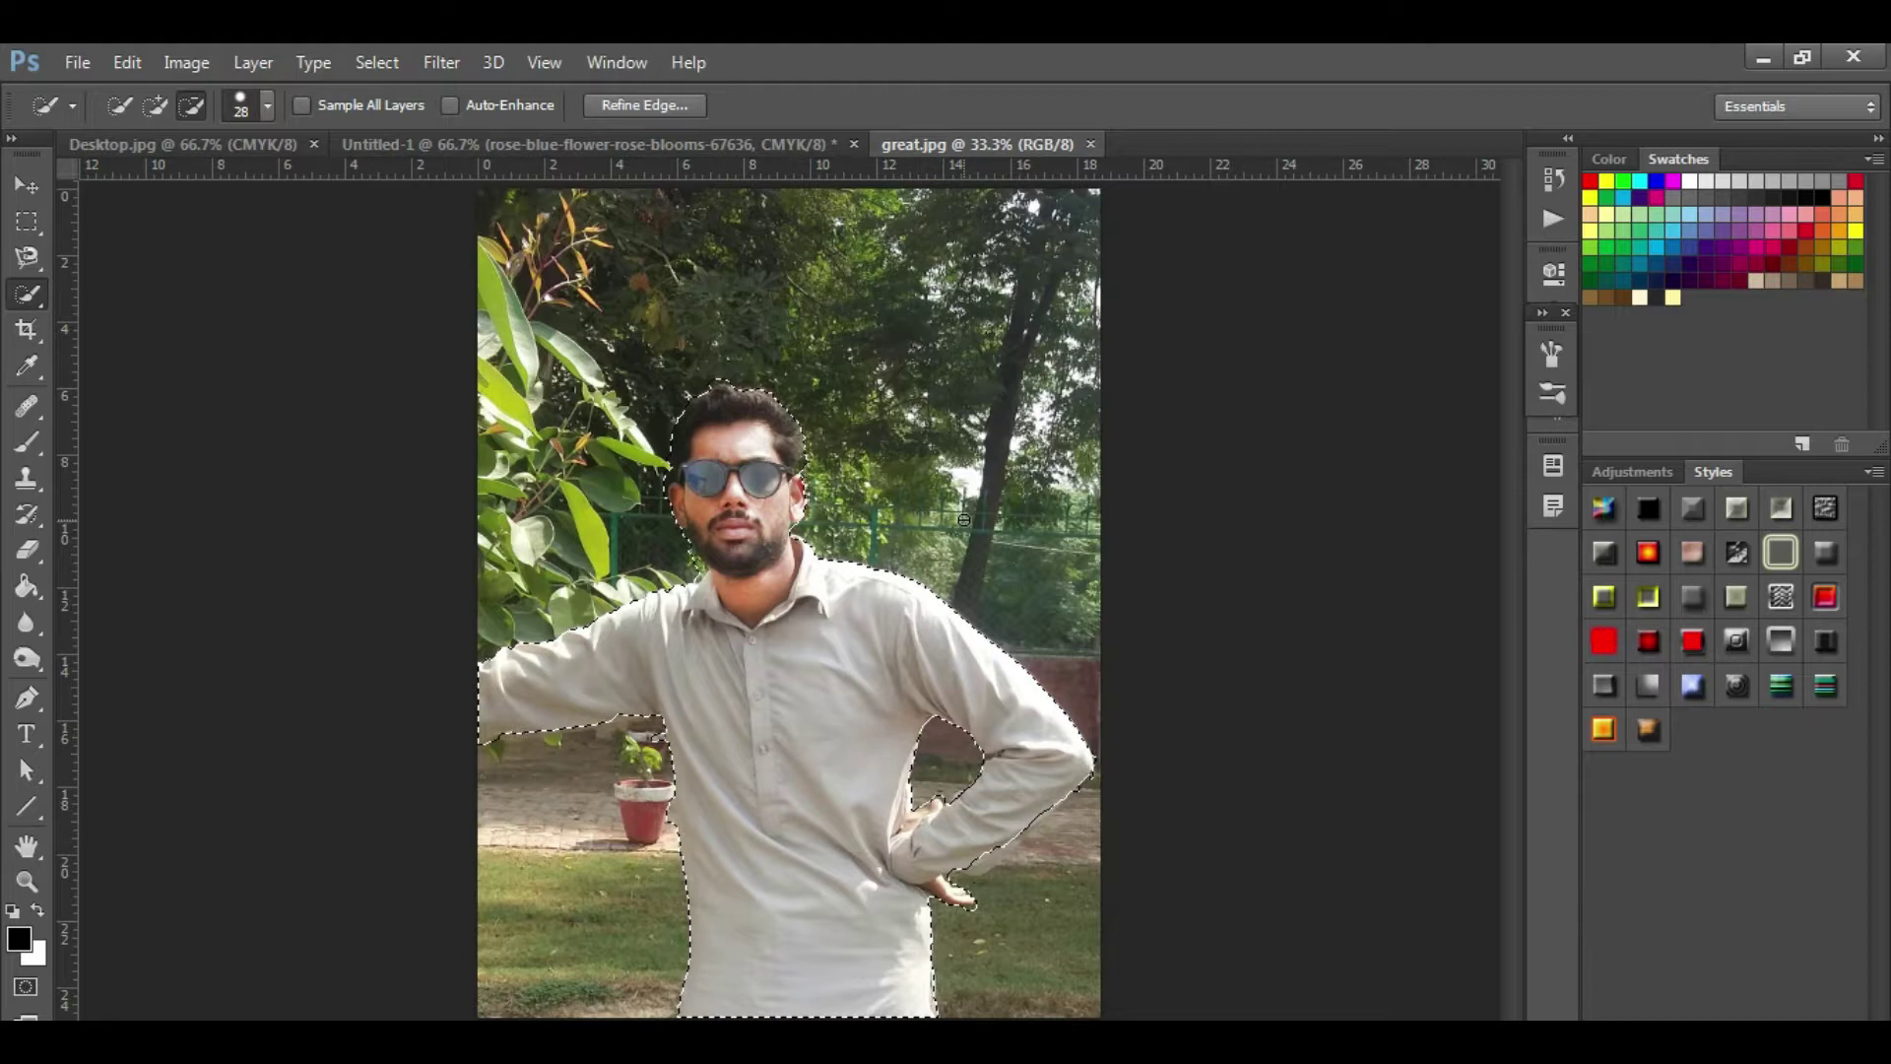
left_click(40, 186)
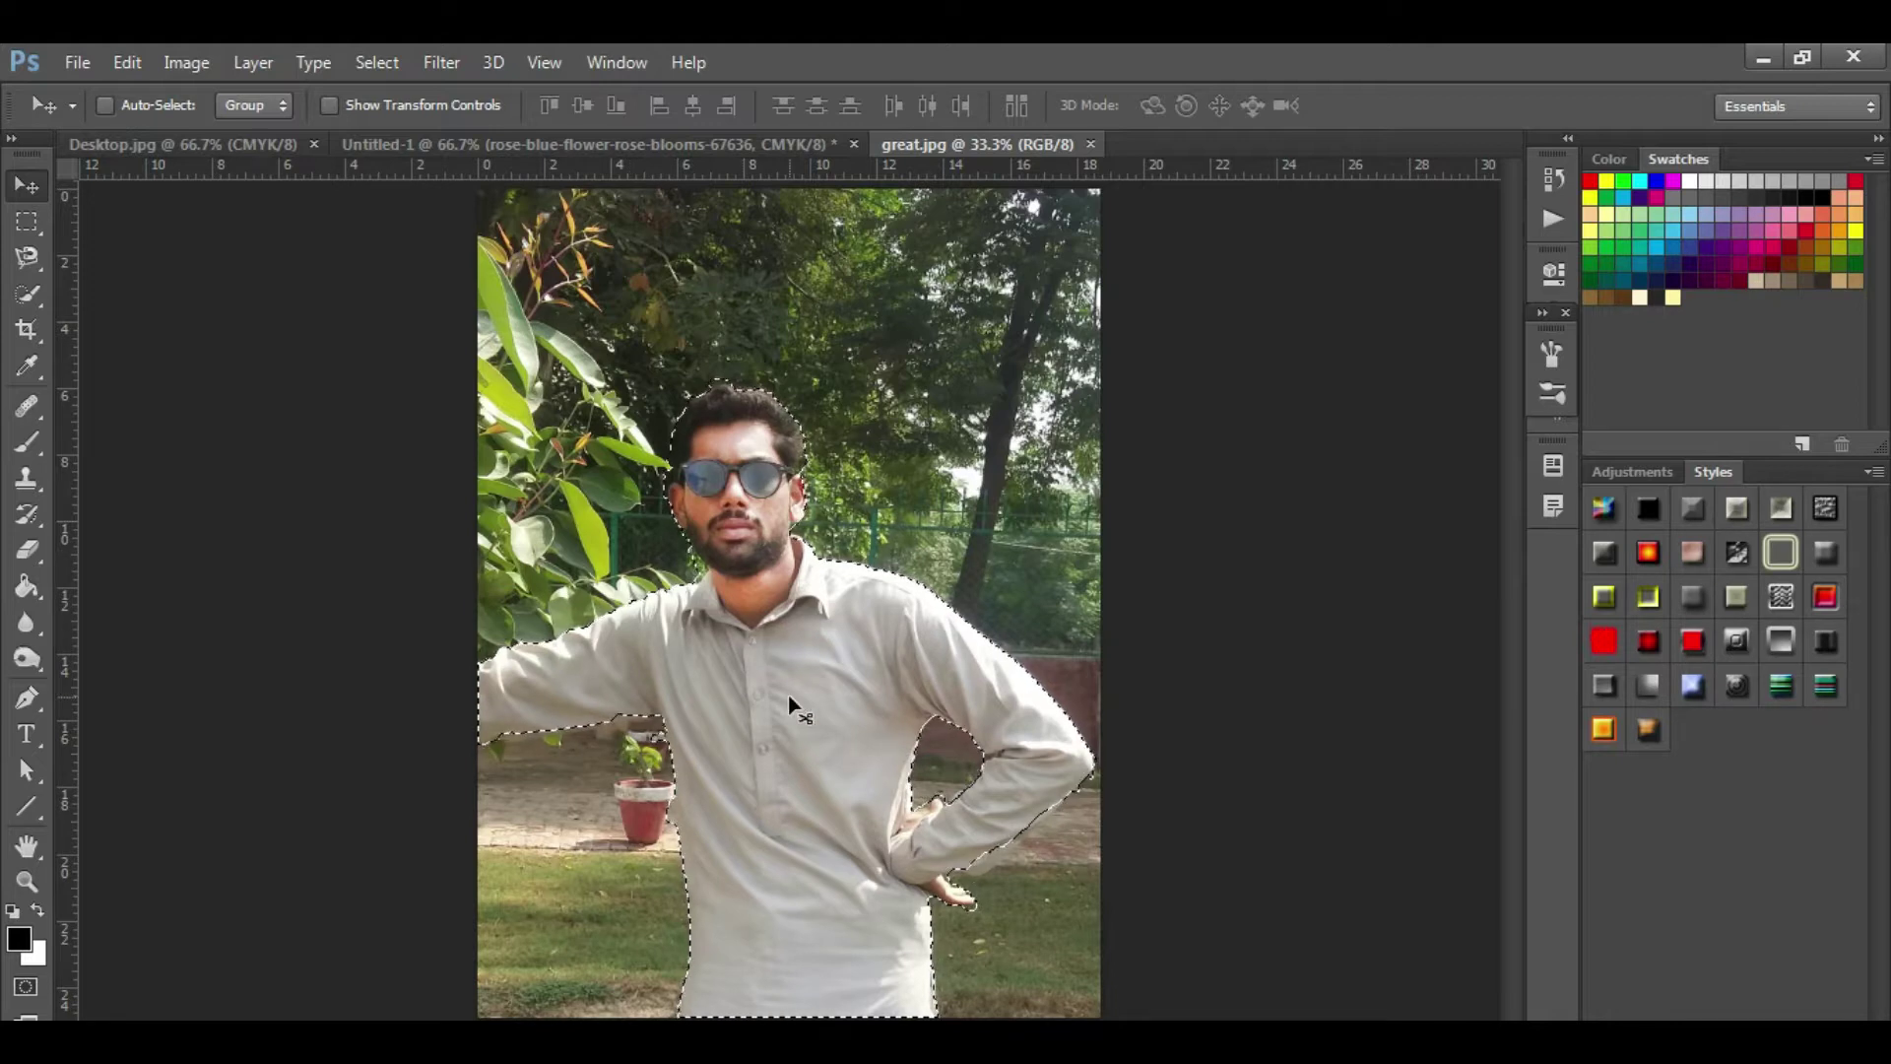
Drag the cut-out man onto the Untitled-1 rose canvas as a new layer.
mouse_move(788, 712)
left_mouse_down()
mouse_move(763, 603)
mouse_move(915, 168)
left_mouse_up()
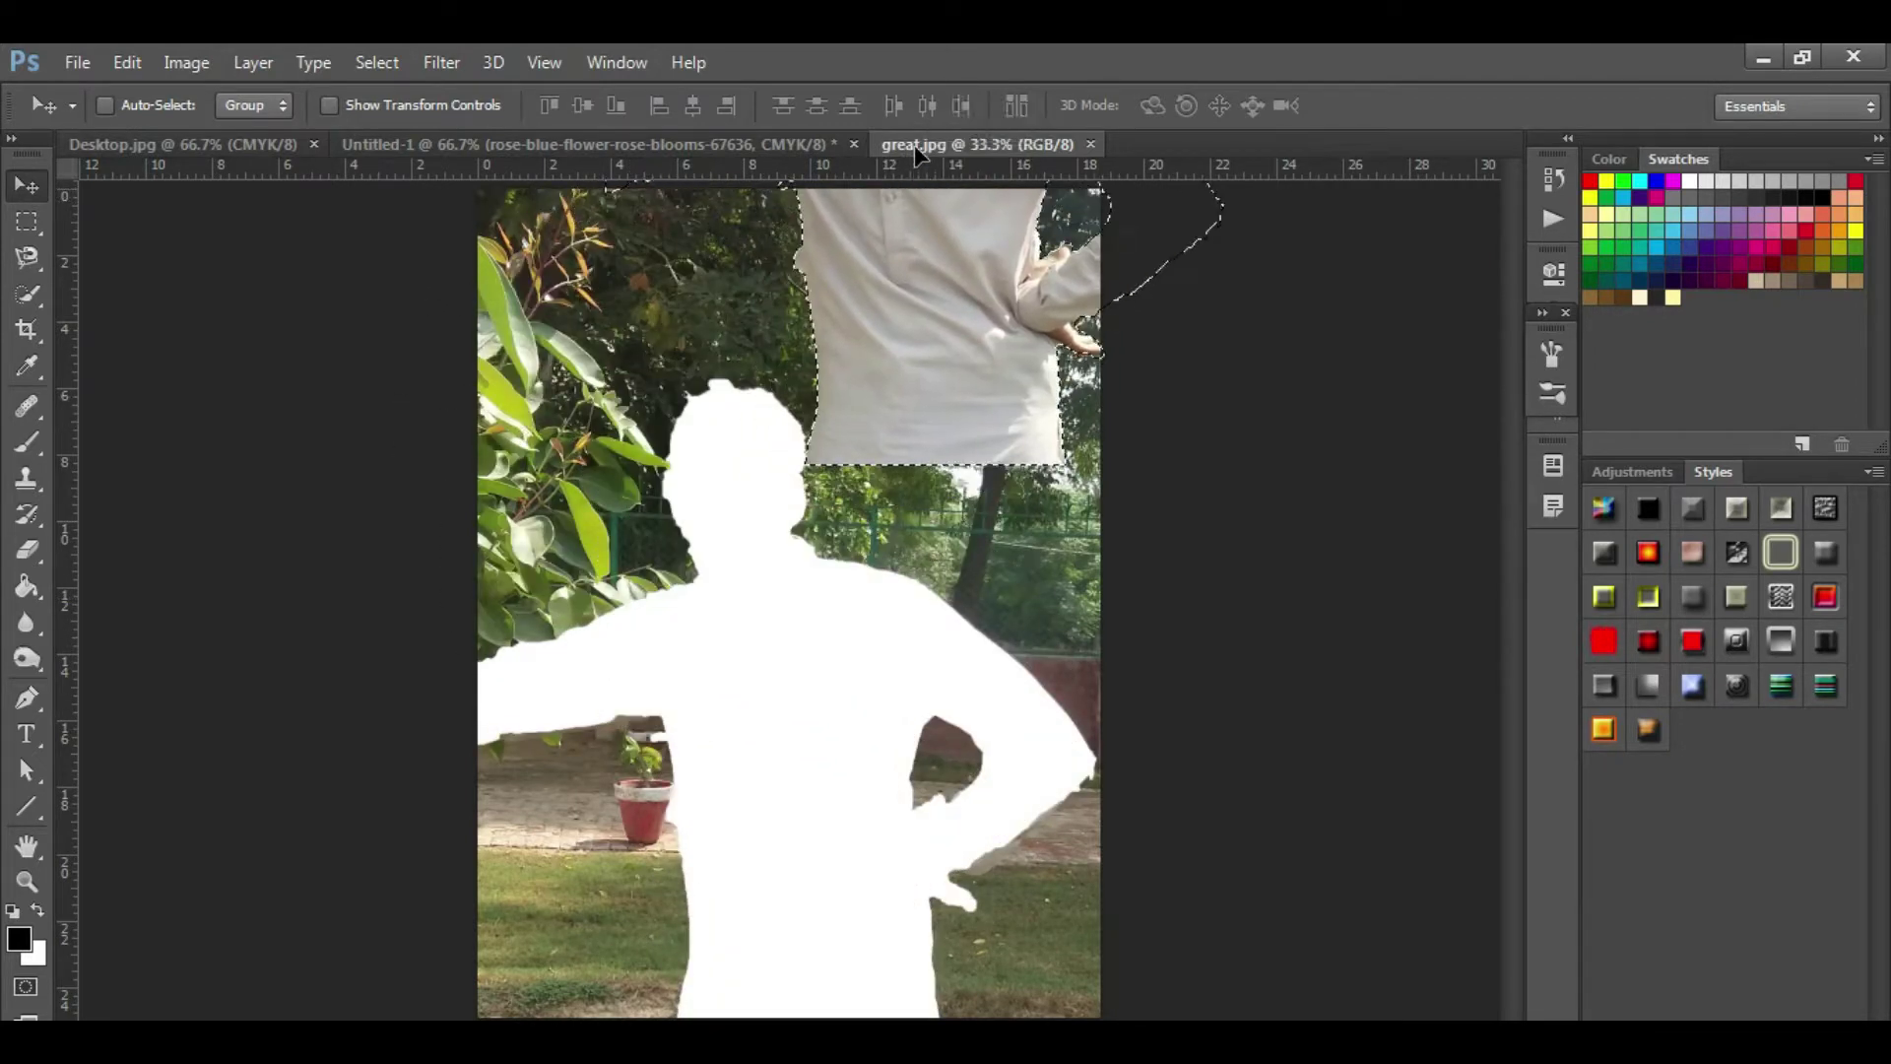
left_click_drag(915, 169, 740, 144)
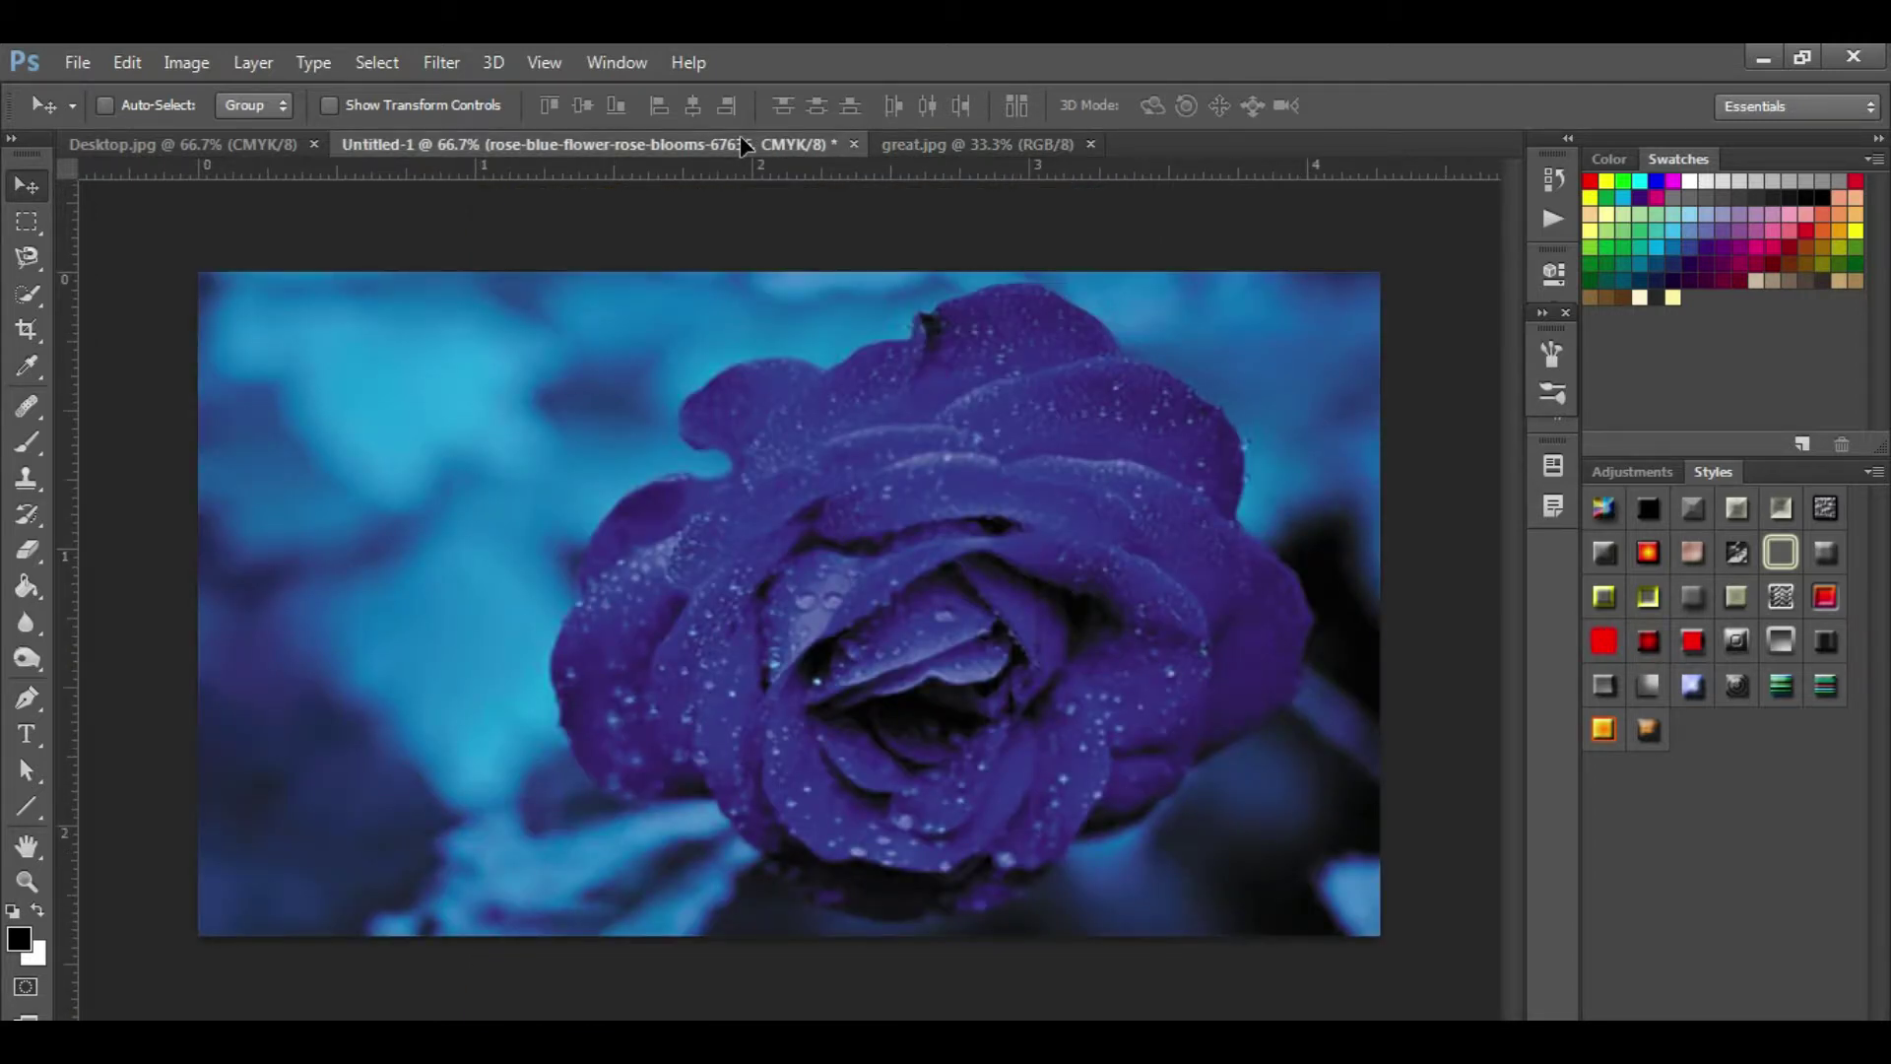
left_click_drag(742, 146, 603, 512)
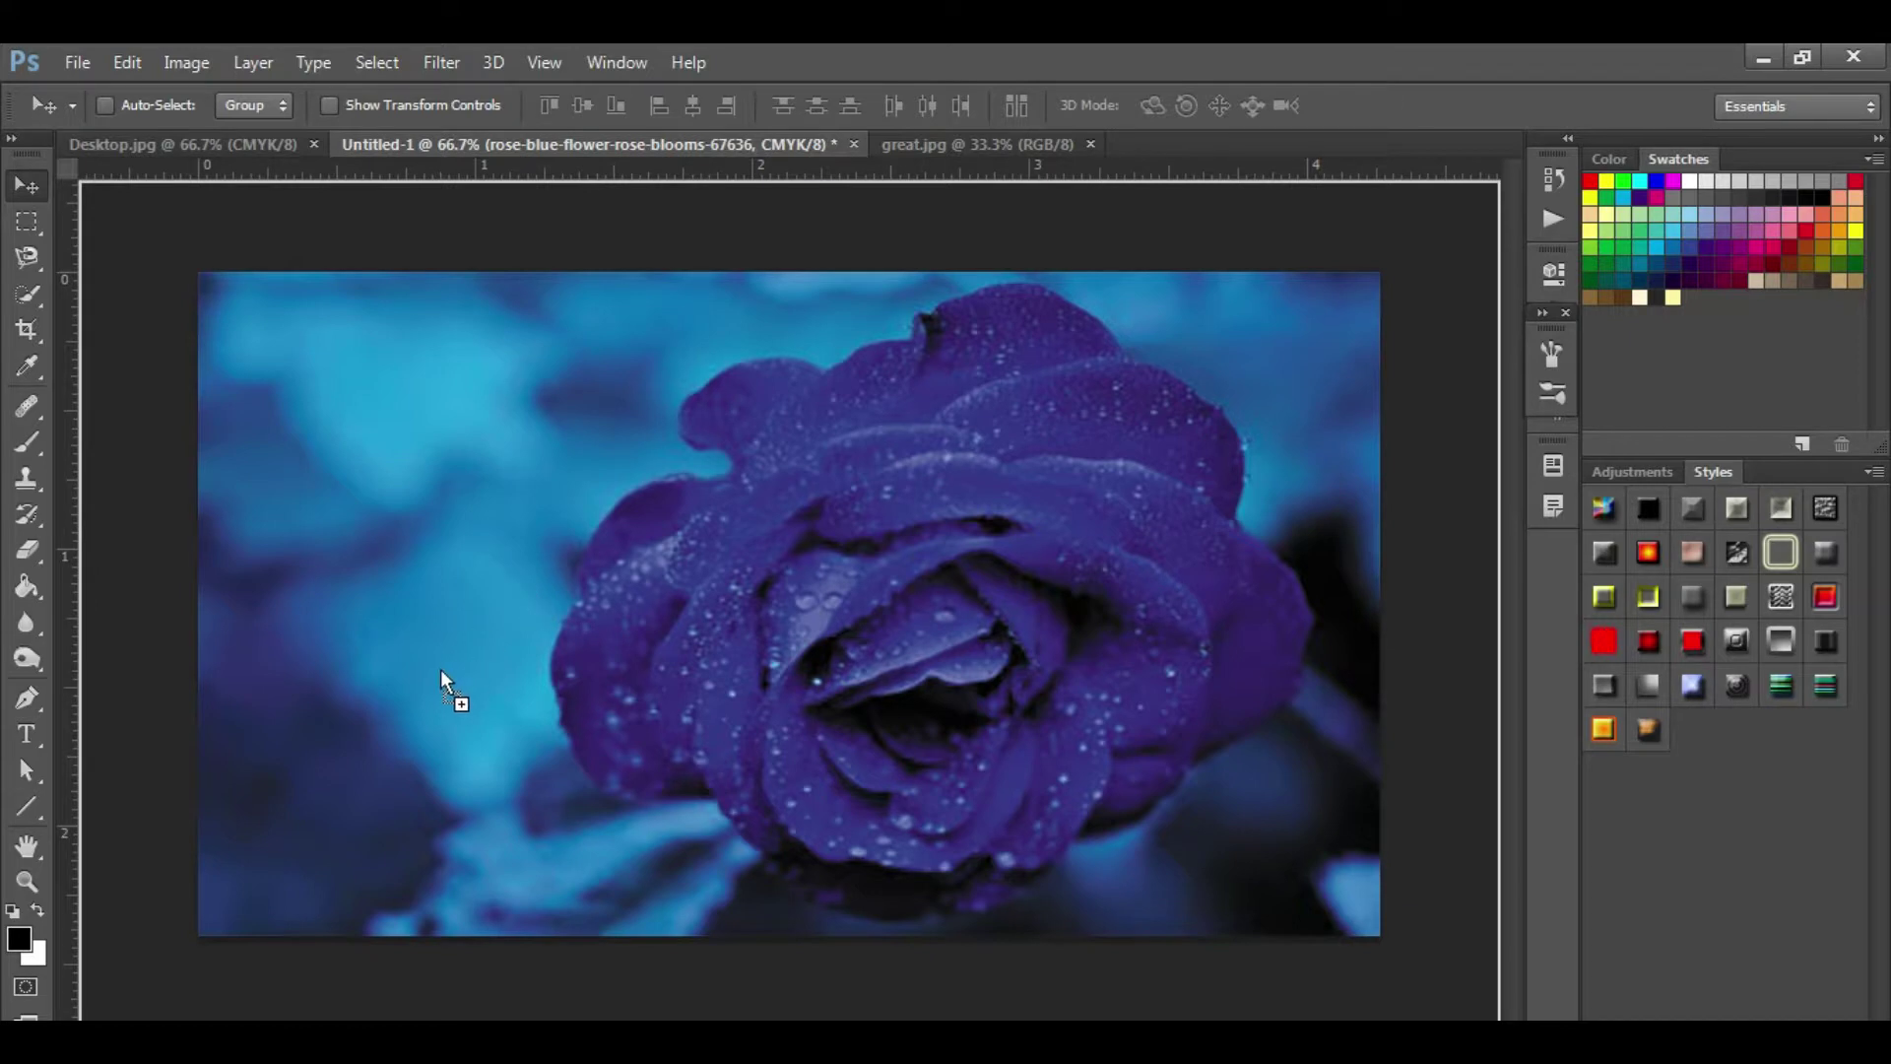
left_click_drag(475, 625, 404, 705)
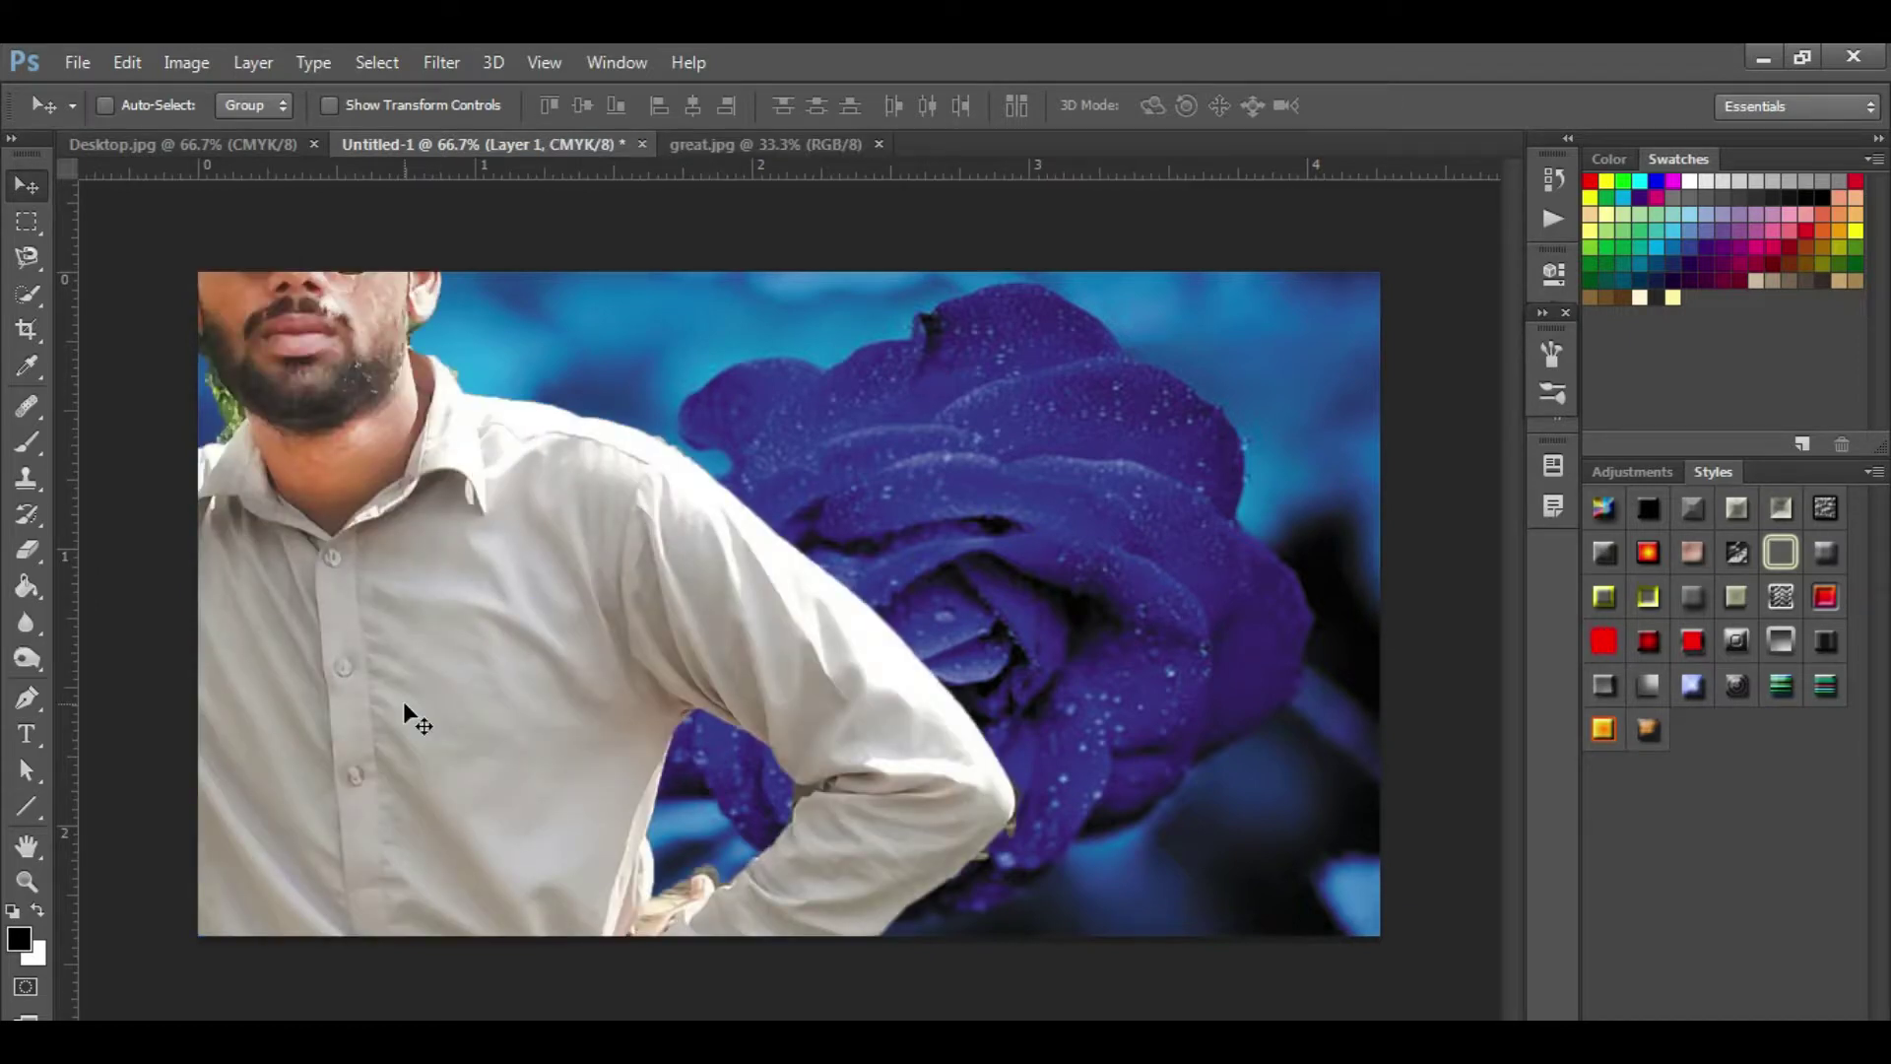
Free-transform the man's layer smaller and narrower so he stands at the left, then commit.
key("ctrl+t")
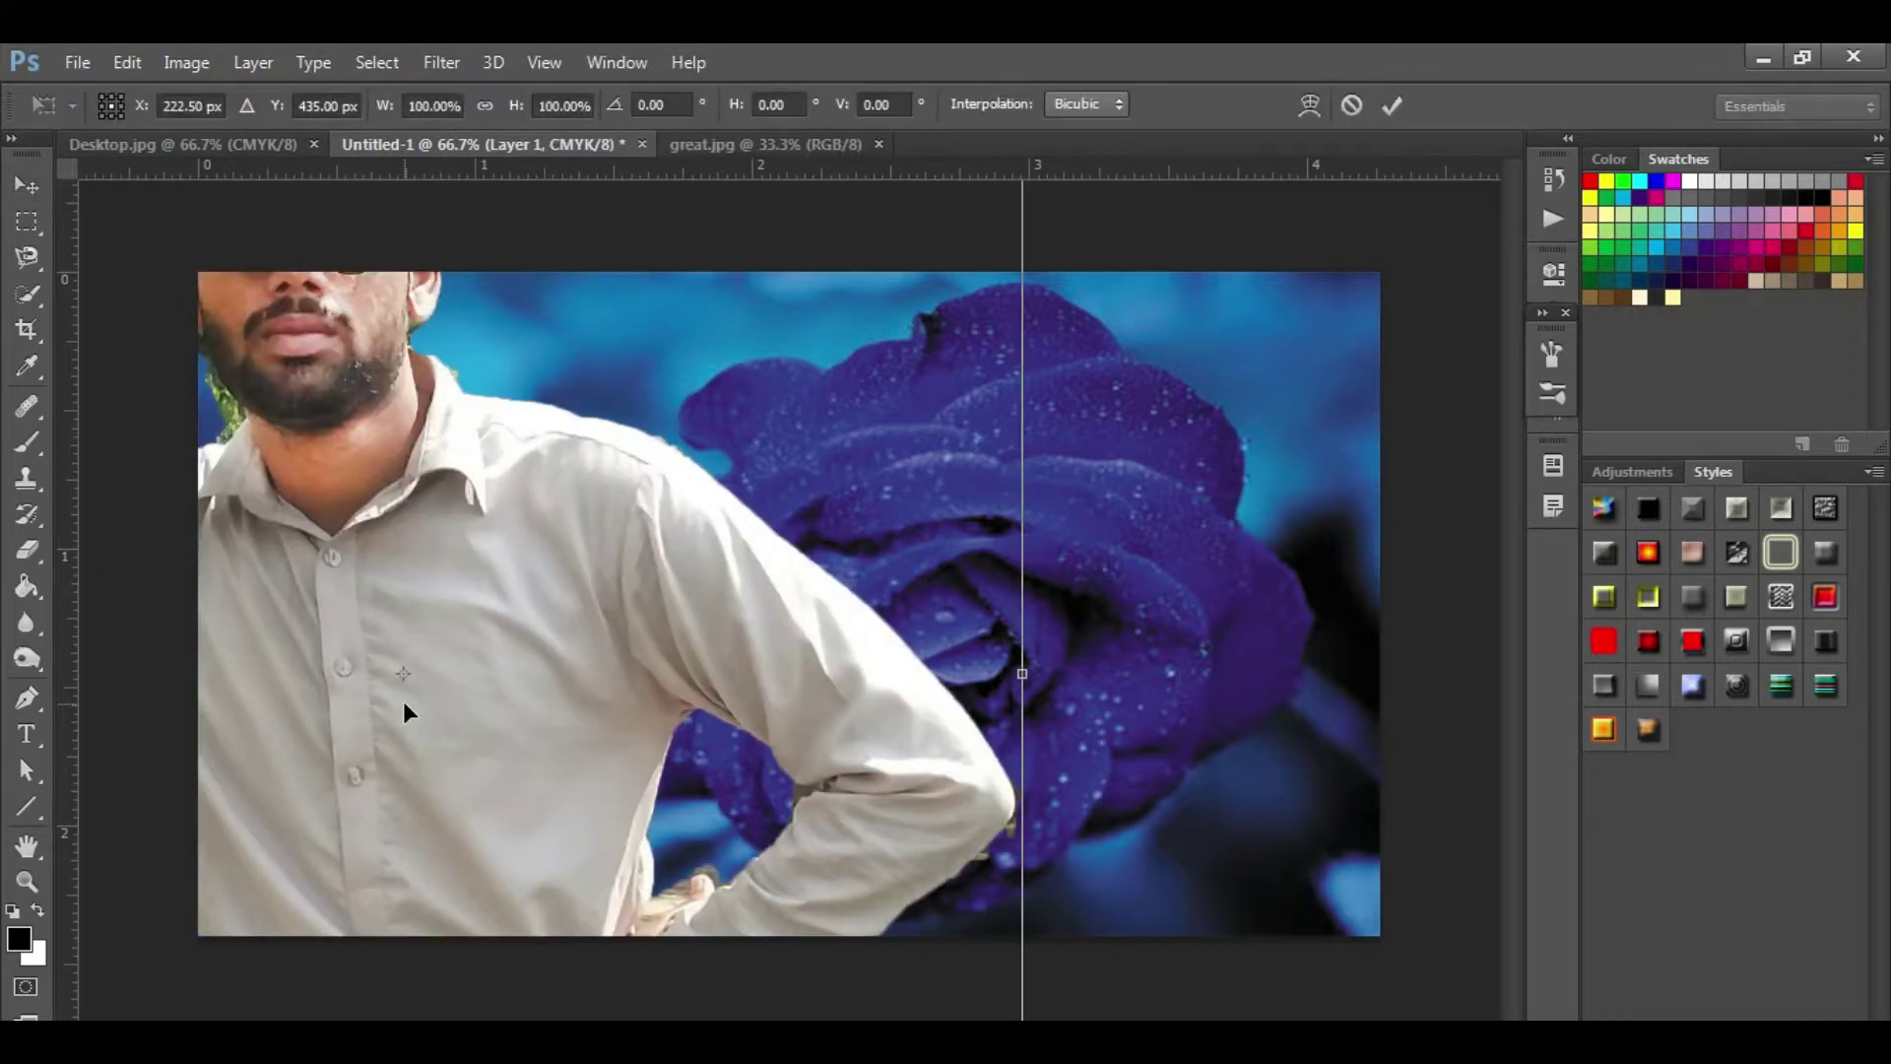
key("ctrl+minus")
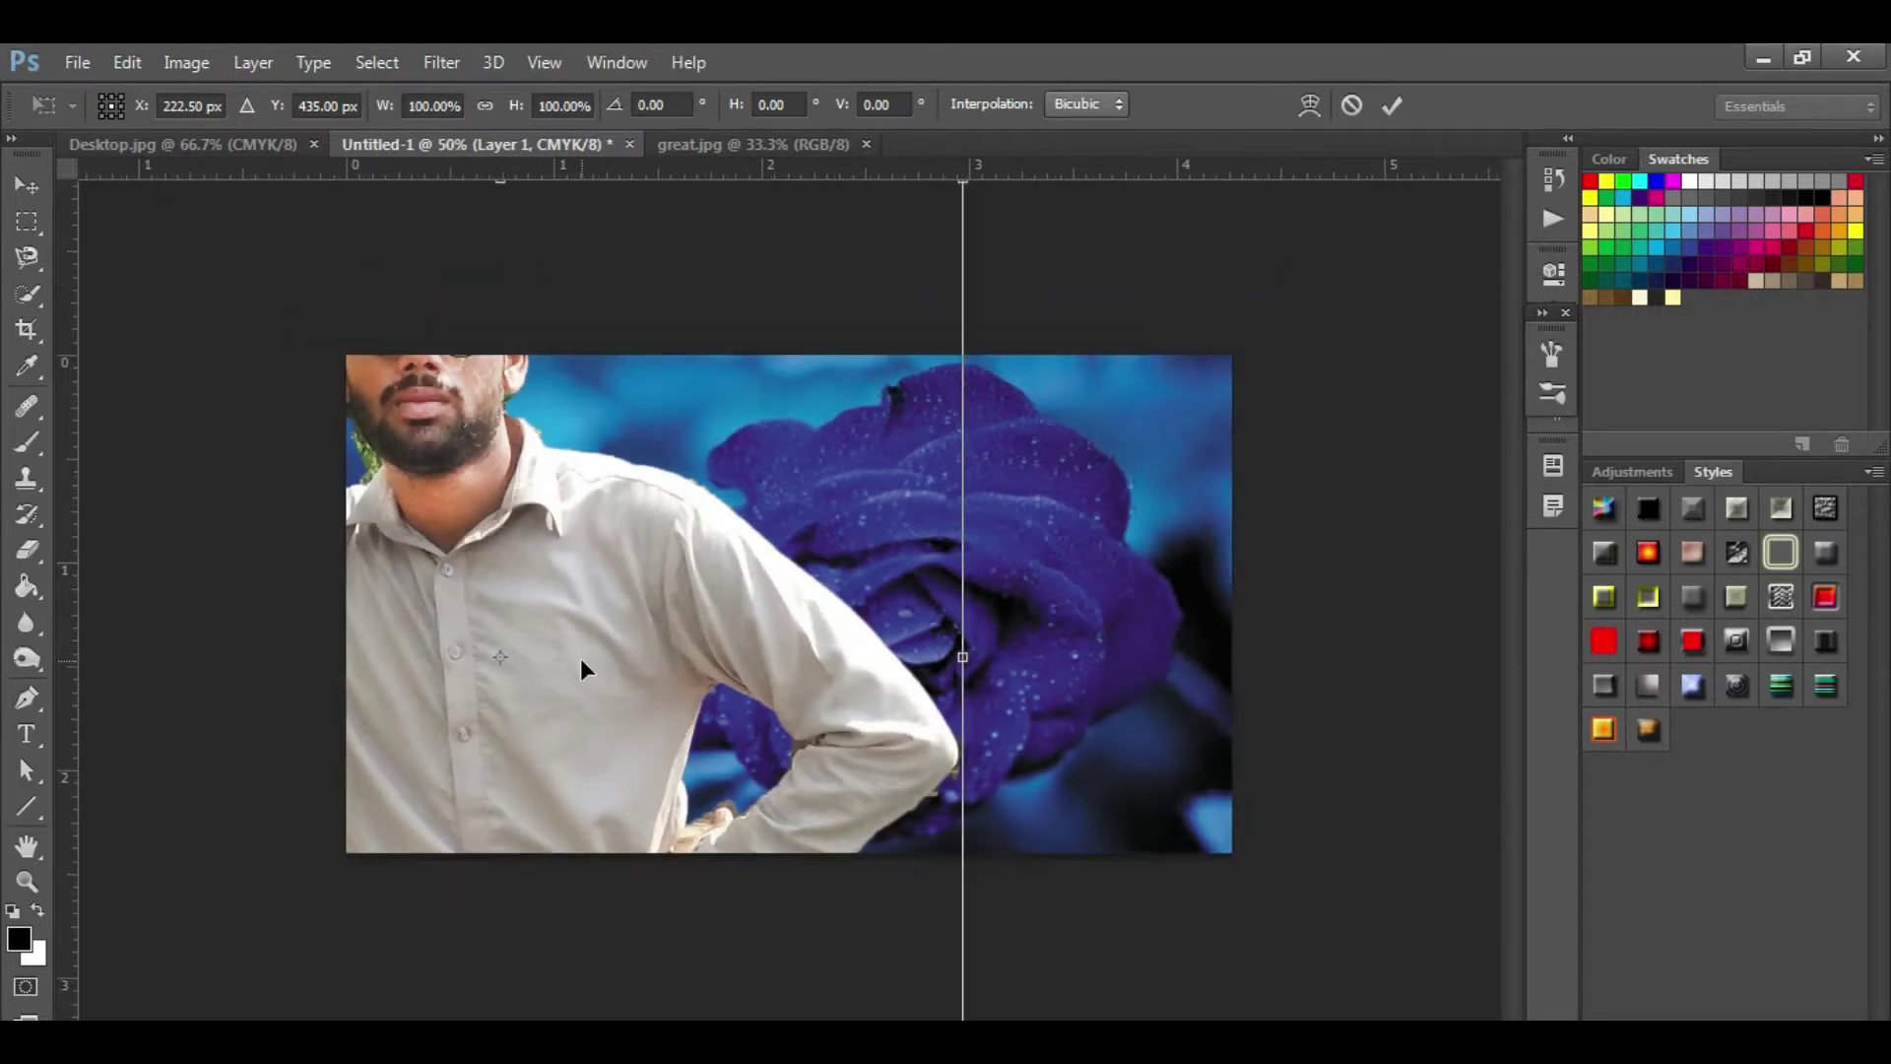
key("ctrl+minus")
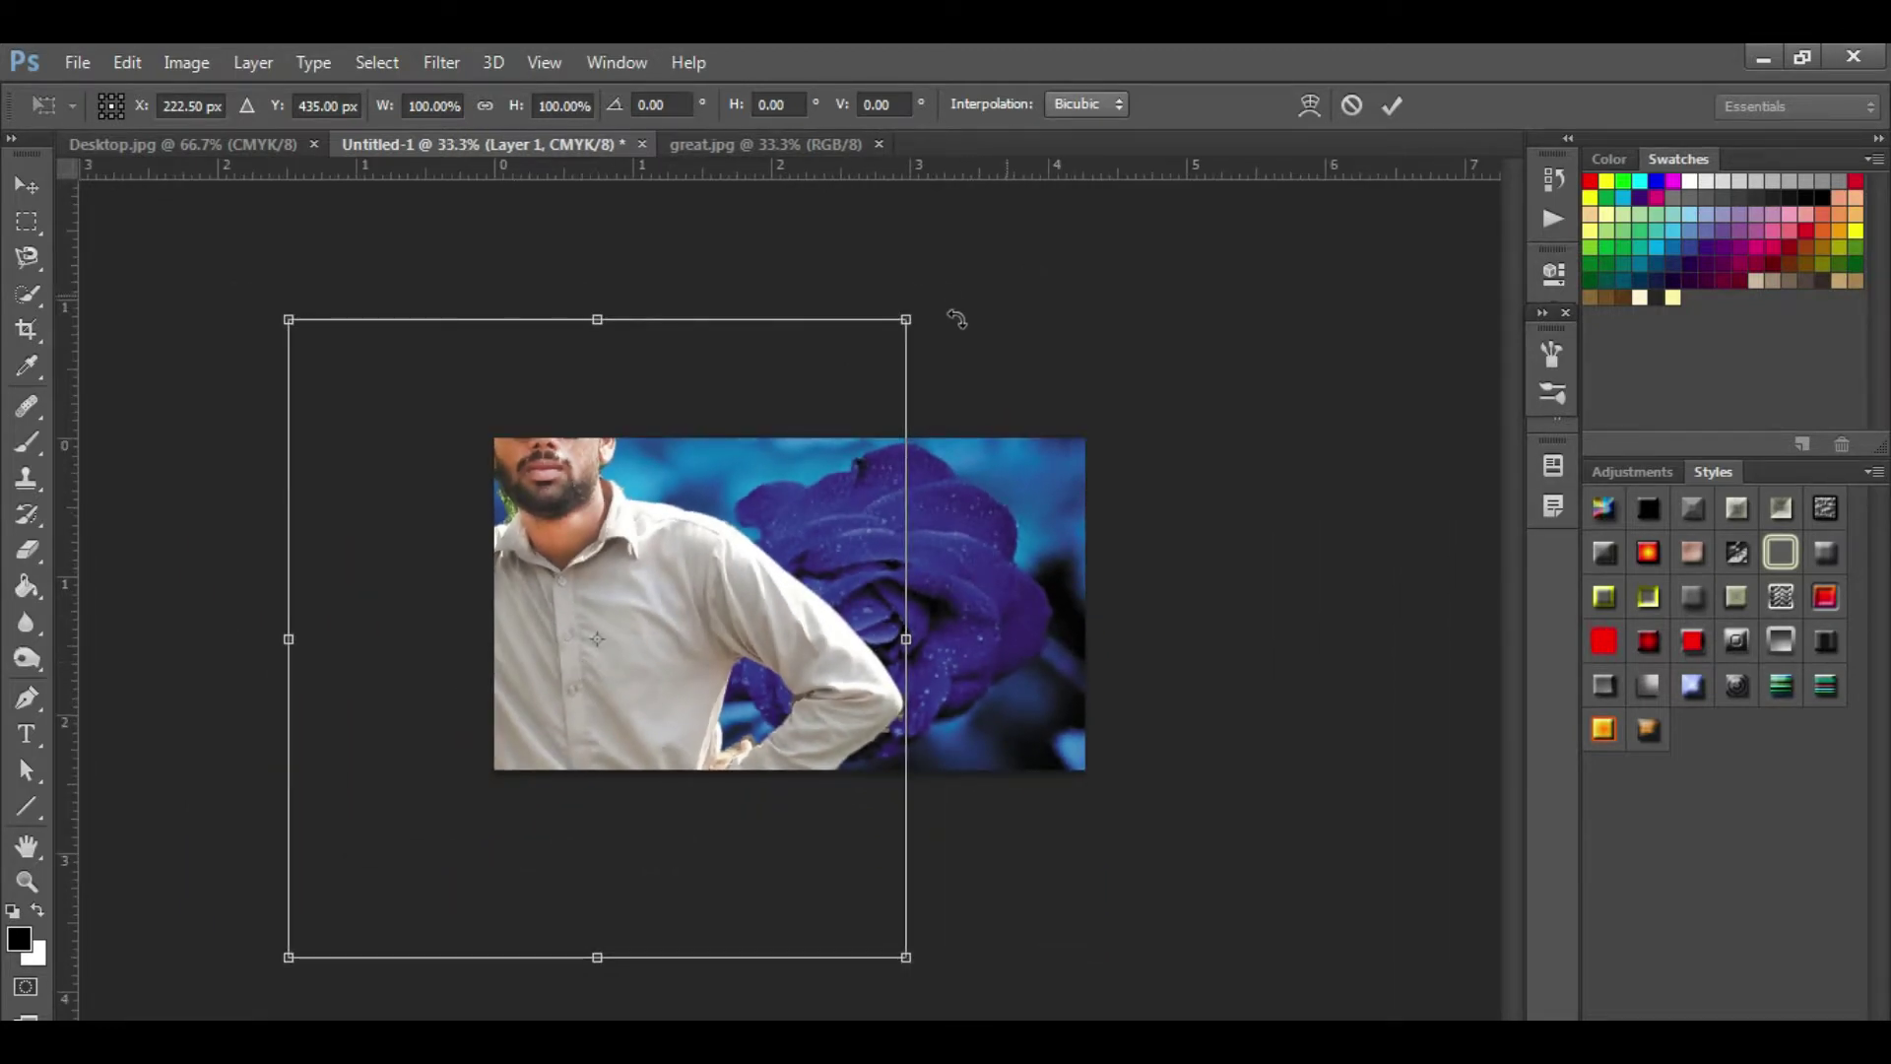
mouse_move(906, 320)
left_mouse_down()
mouse_move(970, 448)
mouse_move(993, 439)
left_mouse_up()
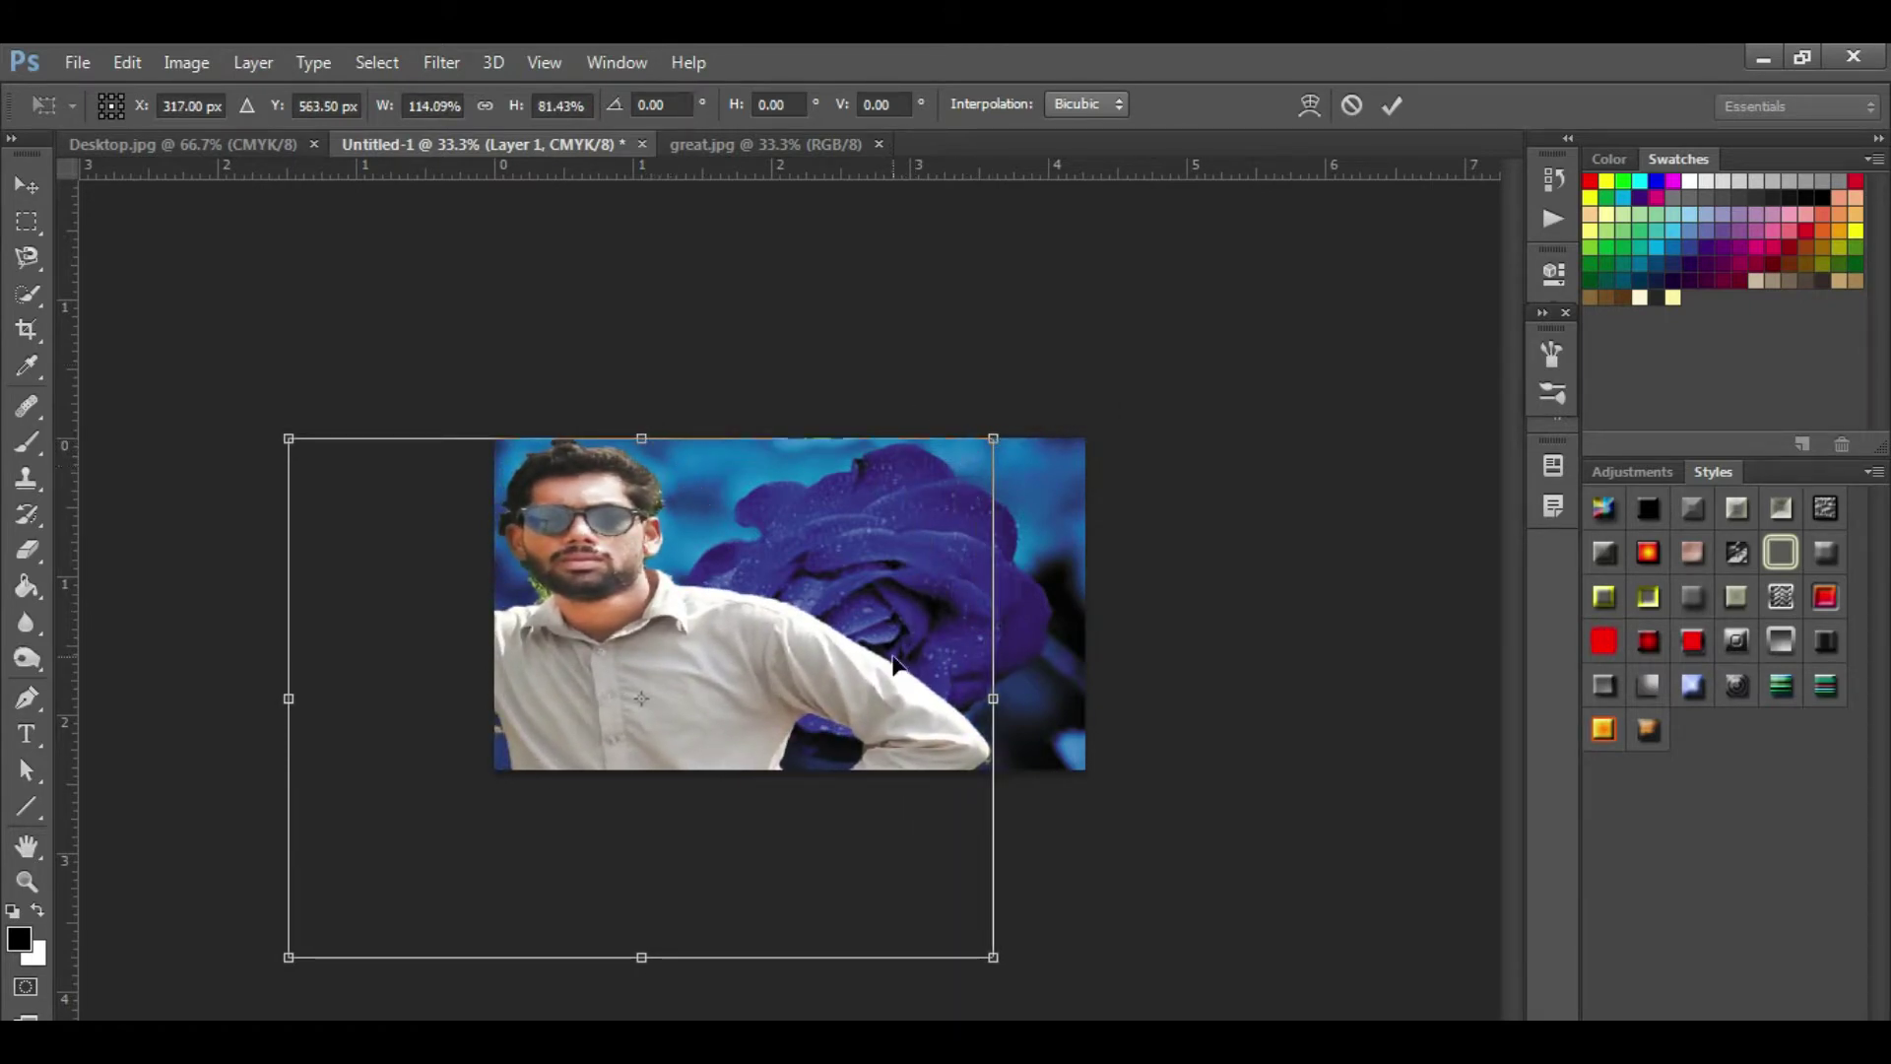
key("ctrl+plus")
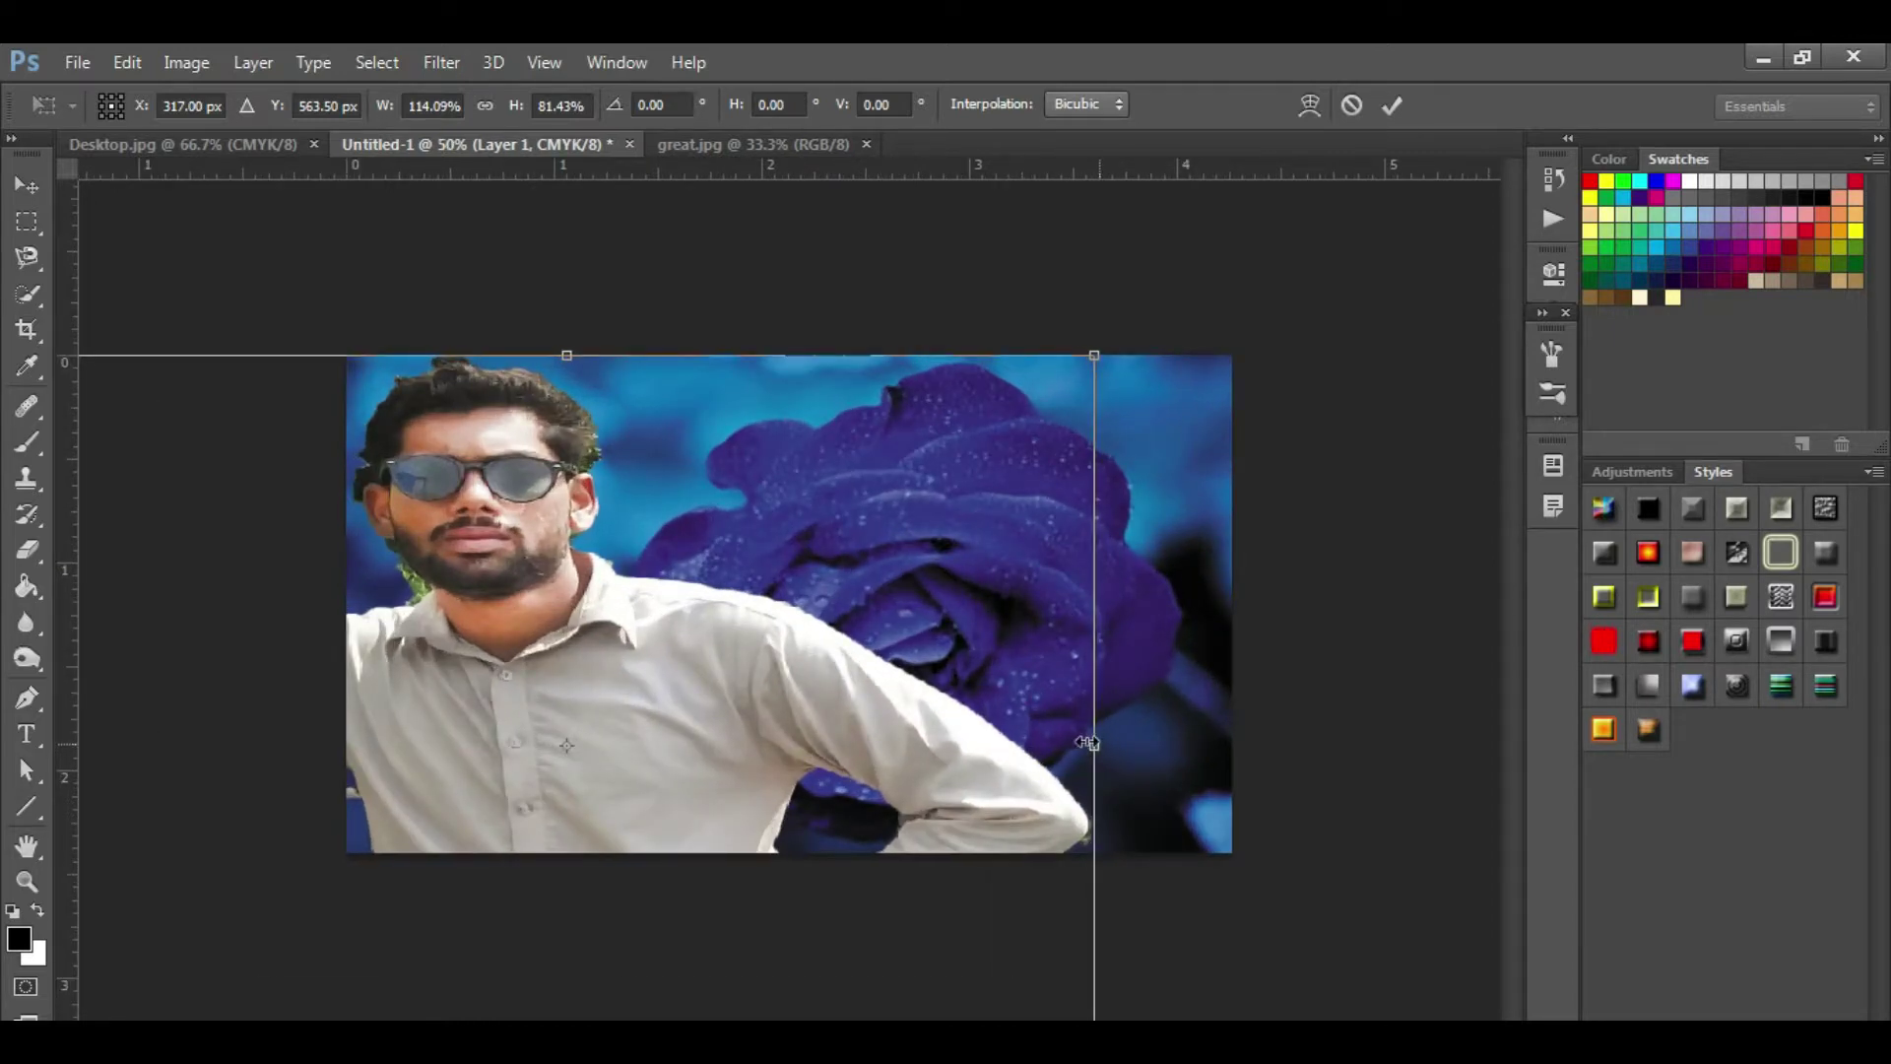
left_click_drag(1097, 745, 1016, 745)
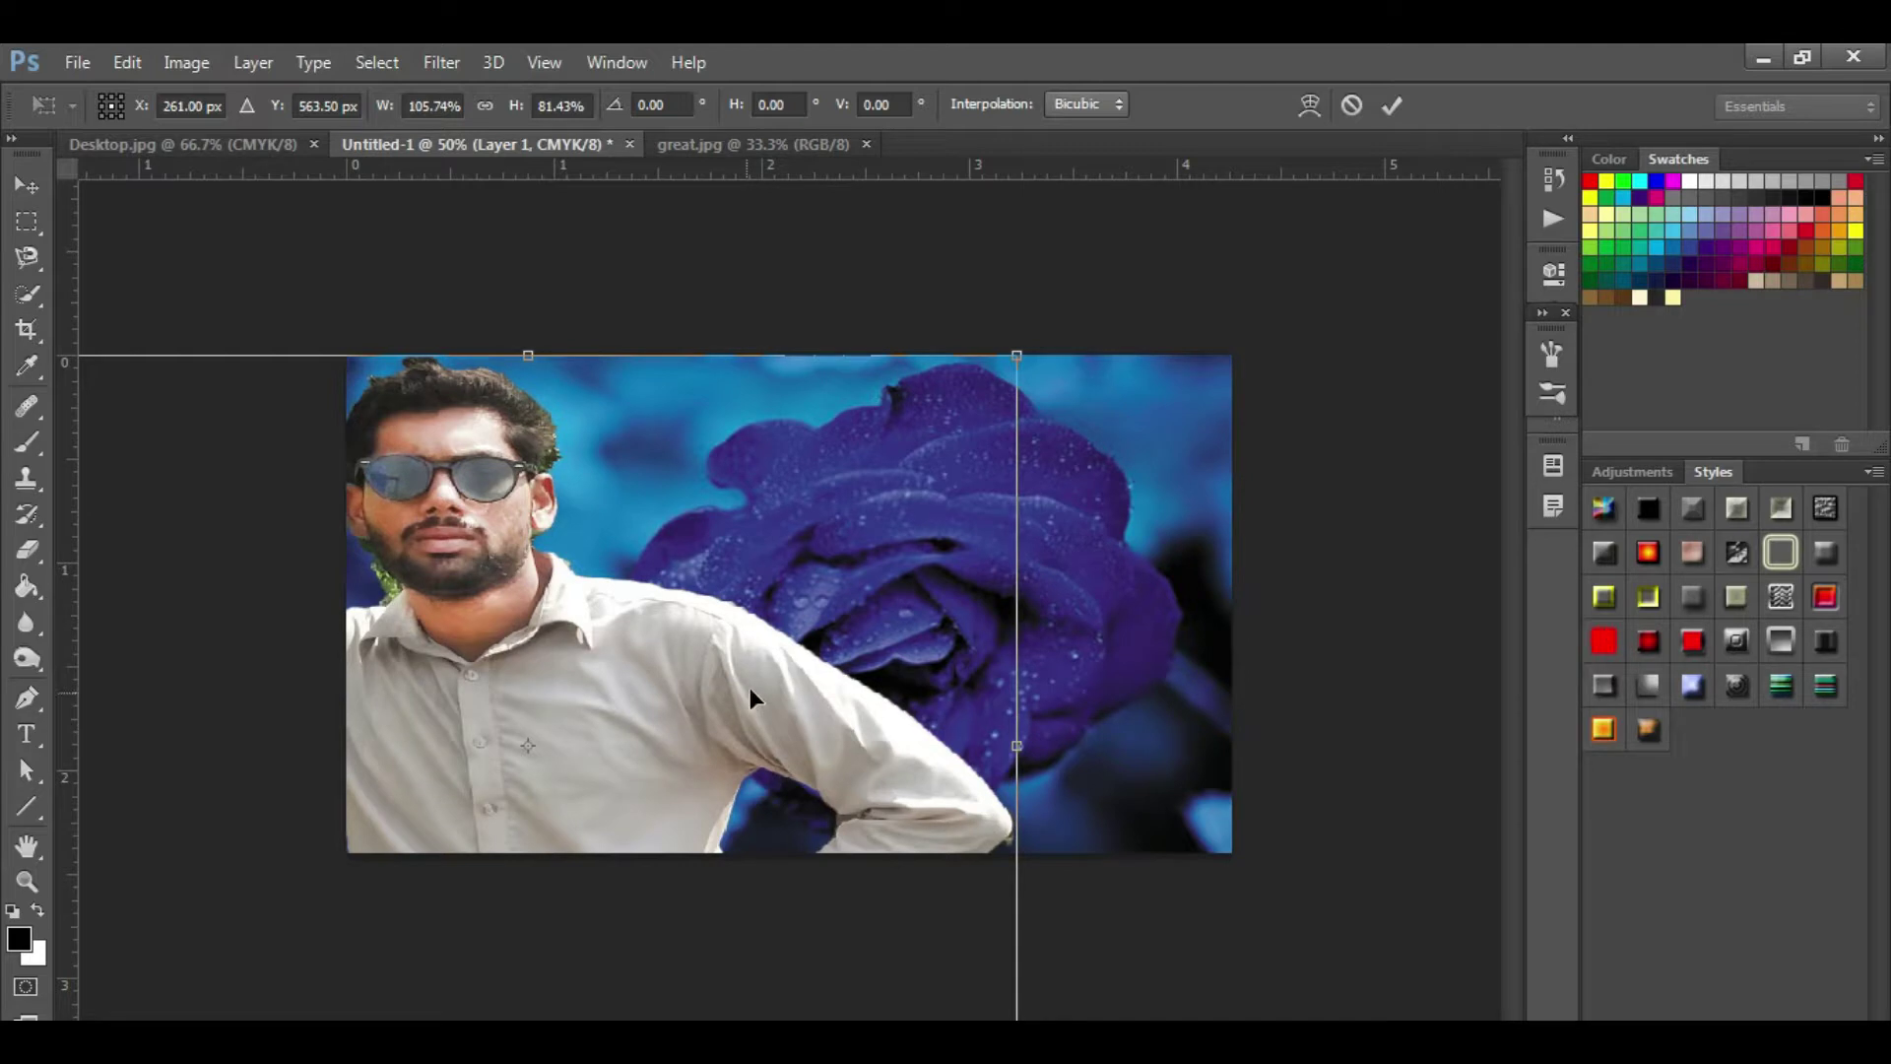
key("ctrl+minus")
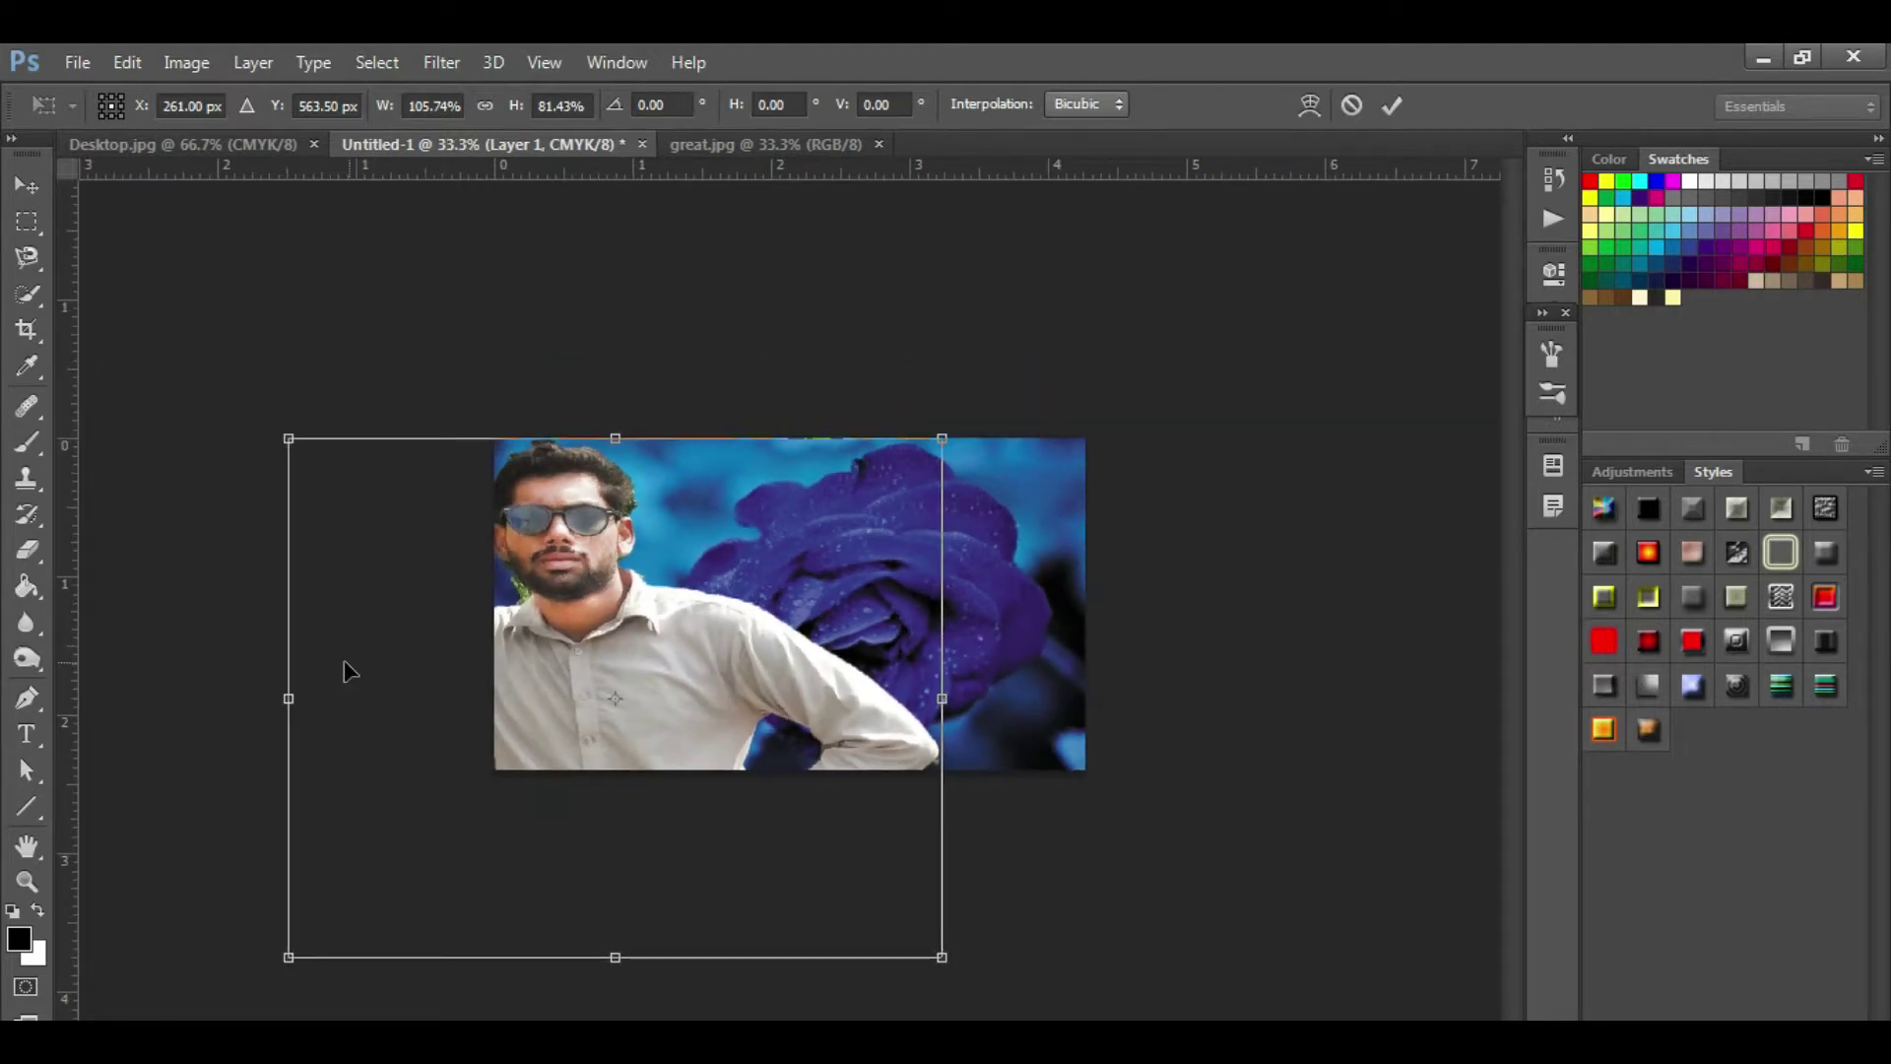
mouse_move(288, 693)
left_mouse_down()
mouse_move(358, 693)
mouse_move(327, 693)
left_mouse_up()
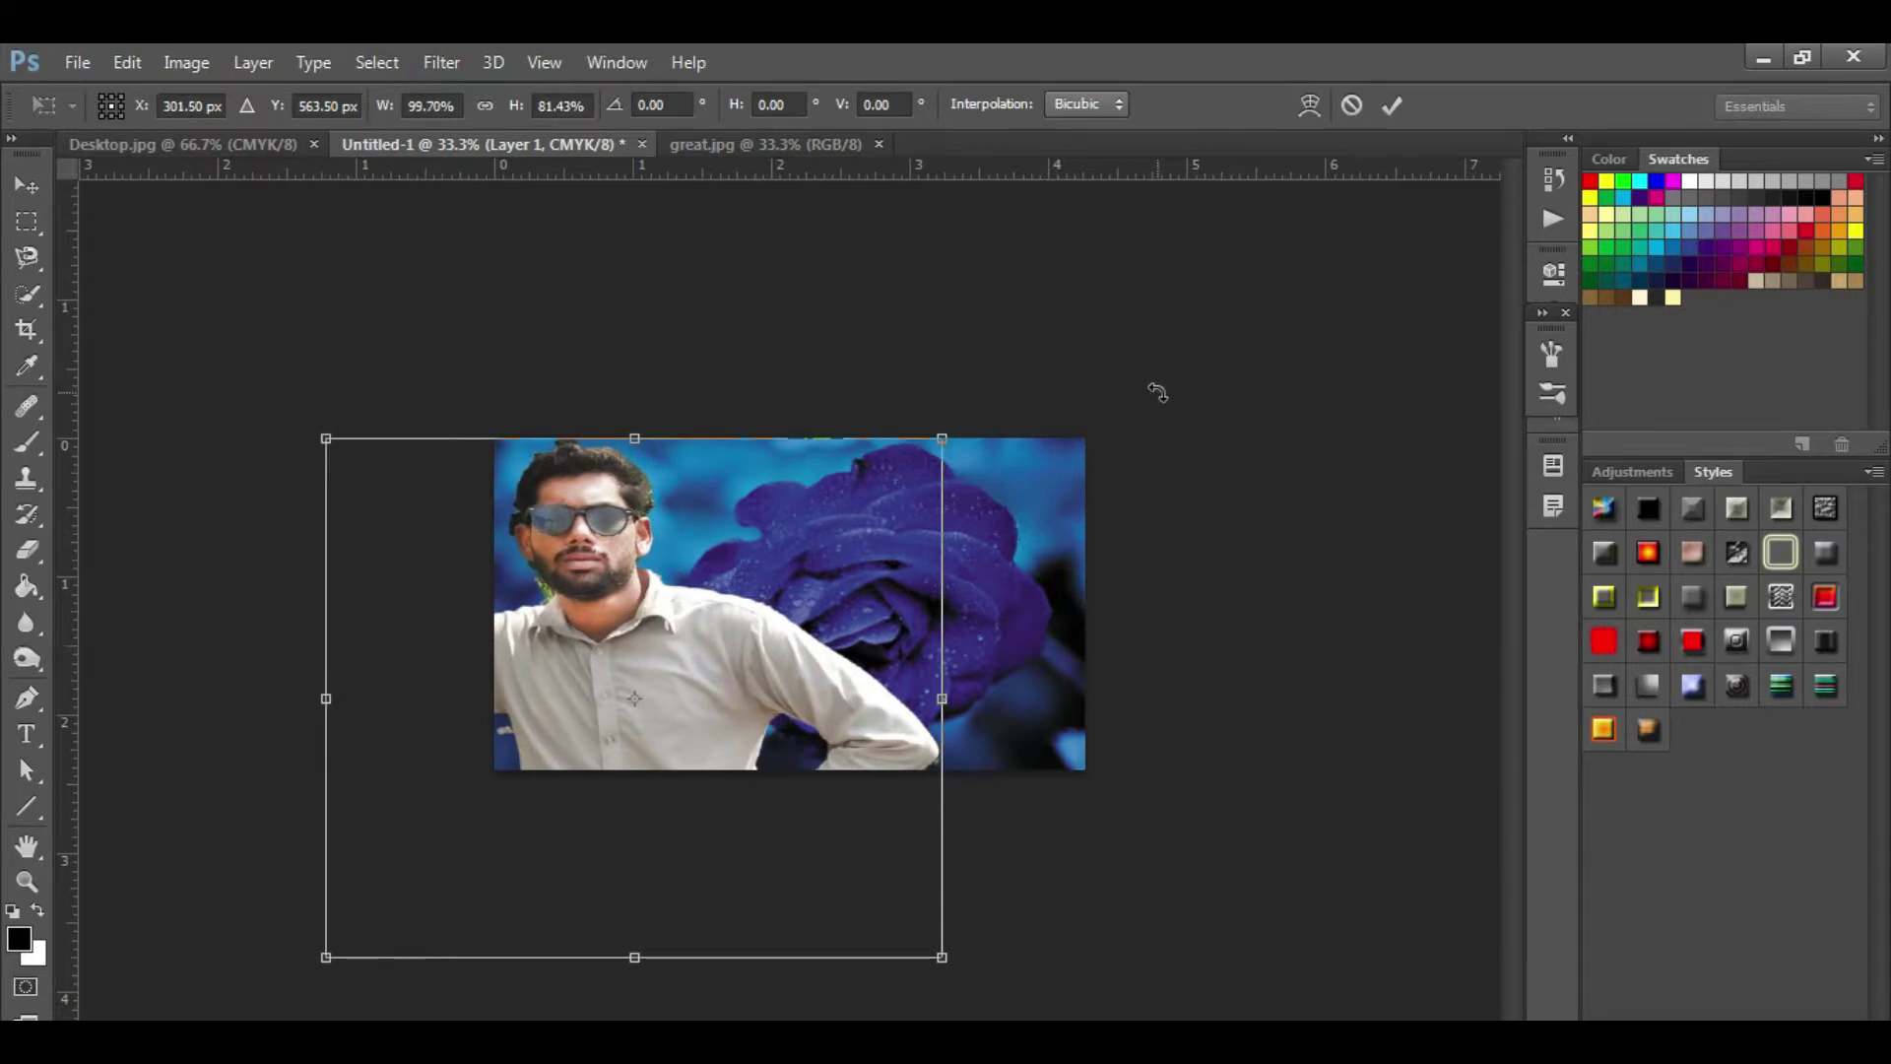
key("ctrl+plus")
left_click(1392, 108)
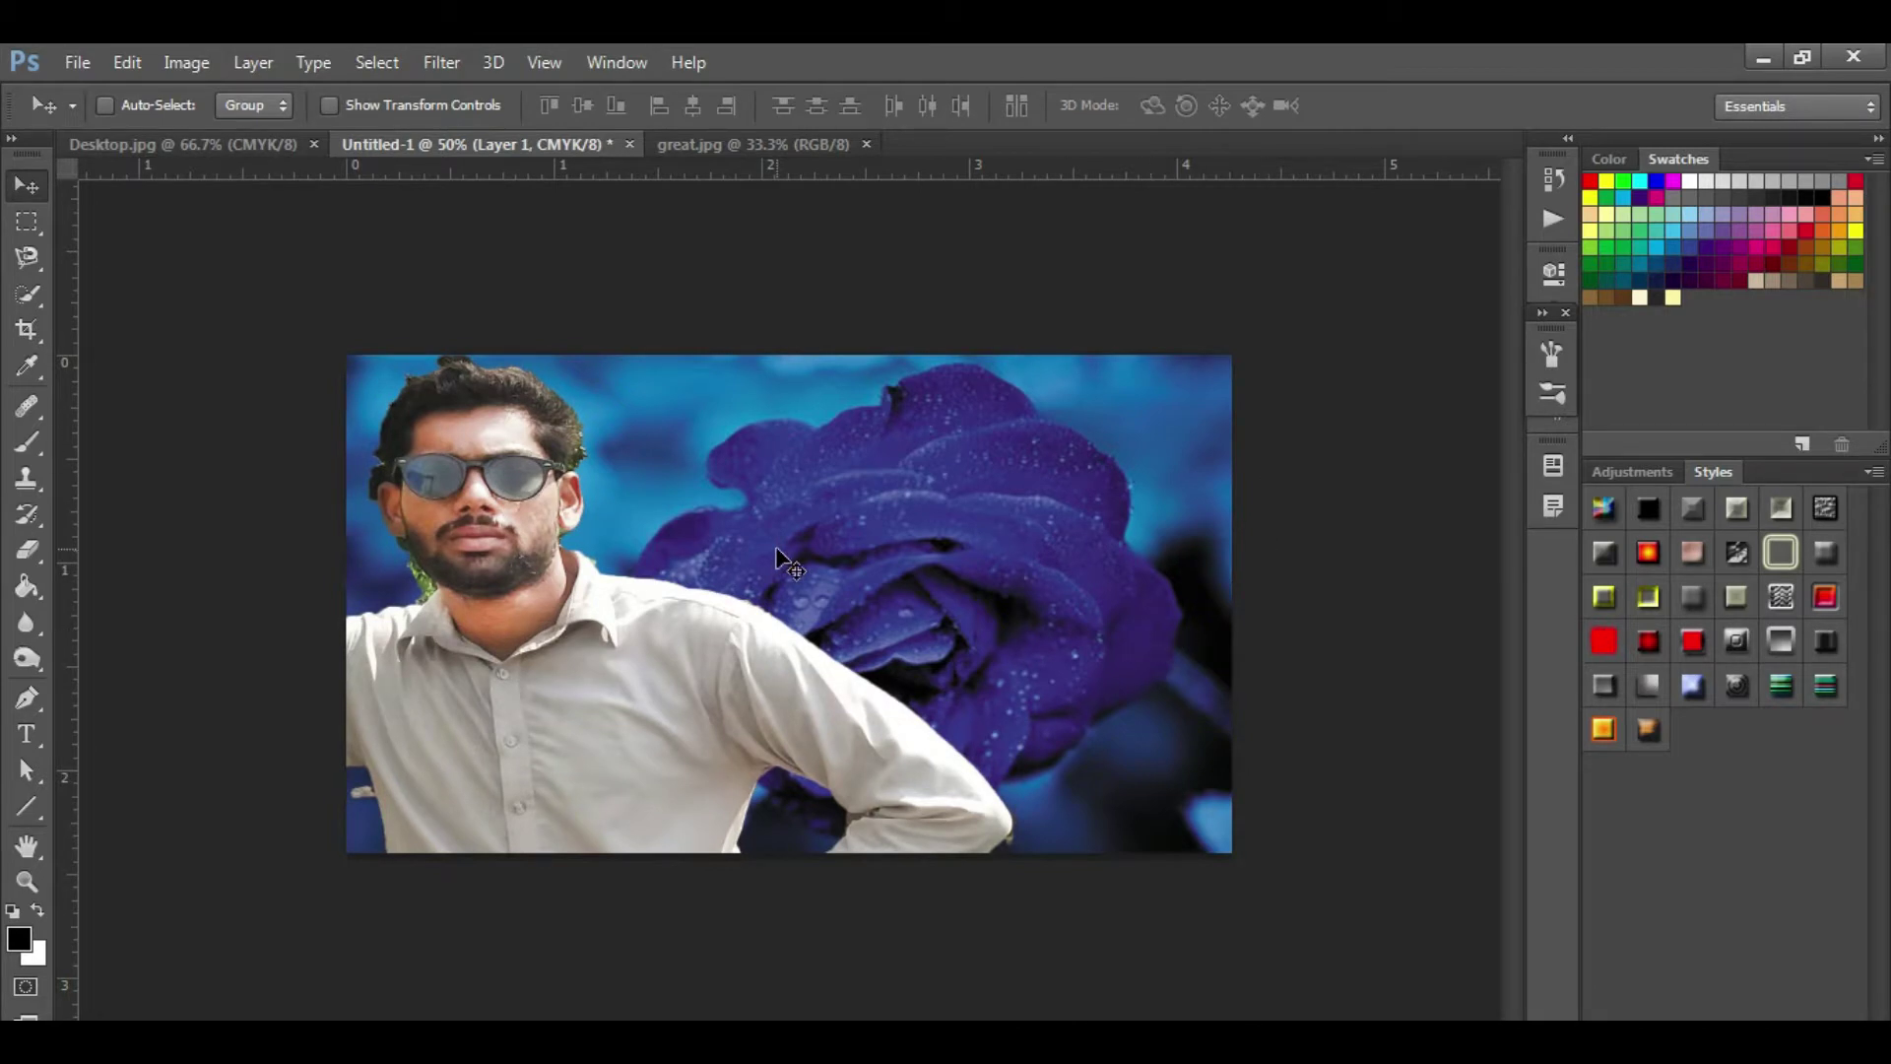
Pick the Eraser, check the Desktop.jpg reference, then return to Untitled-1 zoomed in.
left_click(33, 564)
left_click(149, 542)
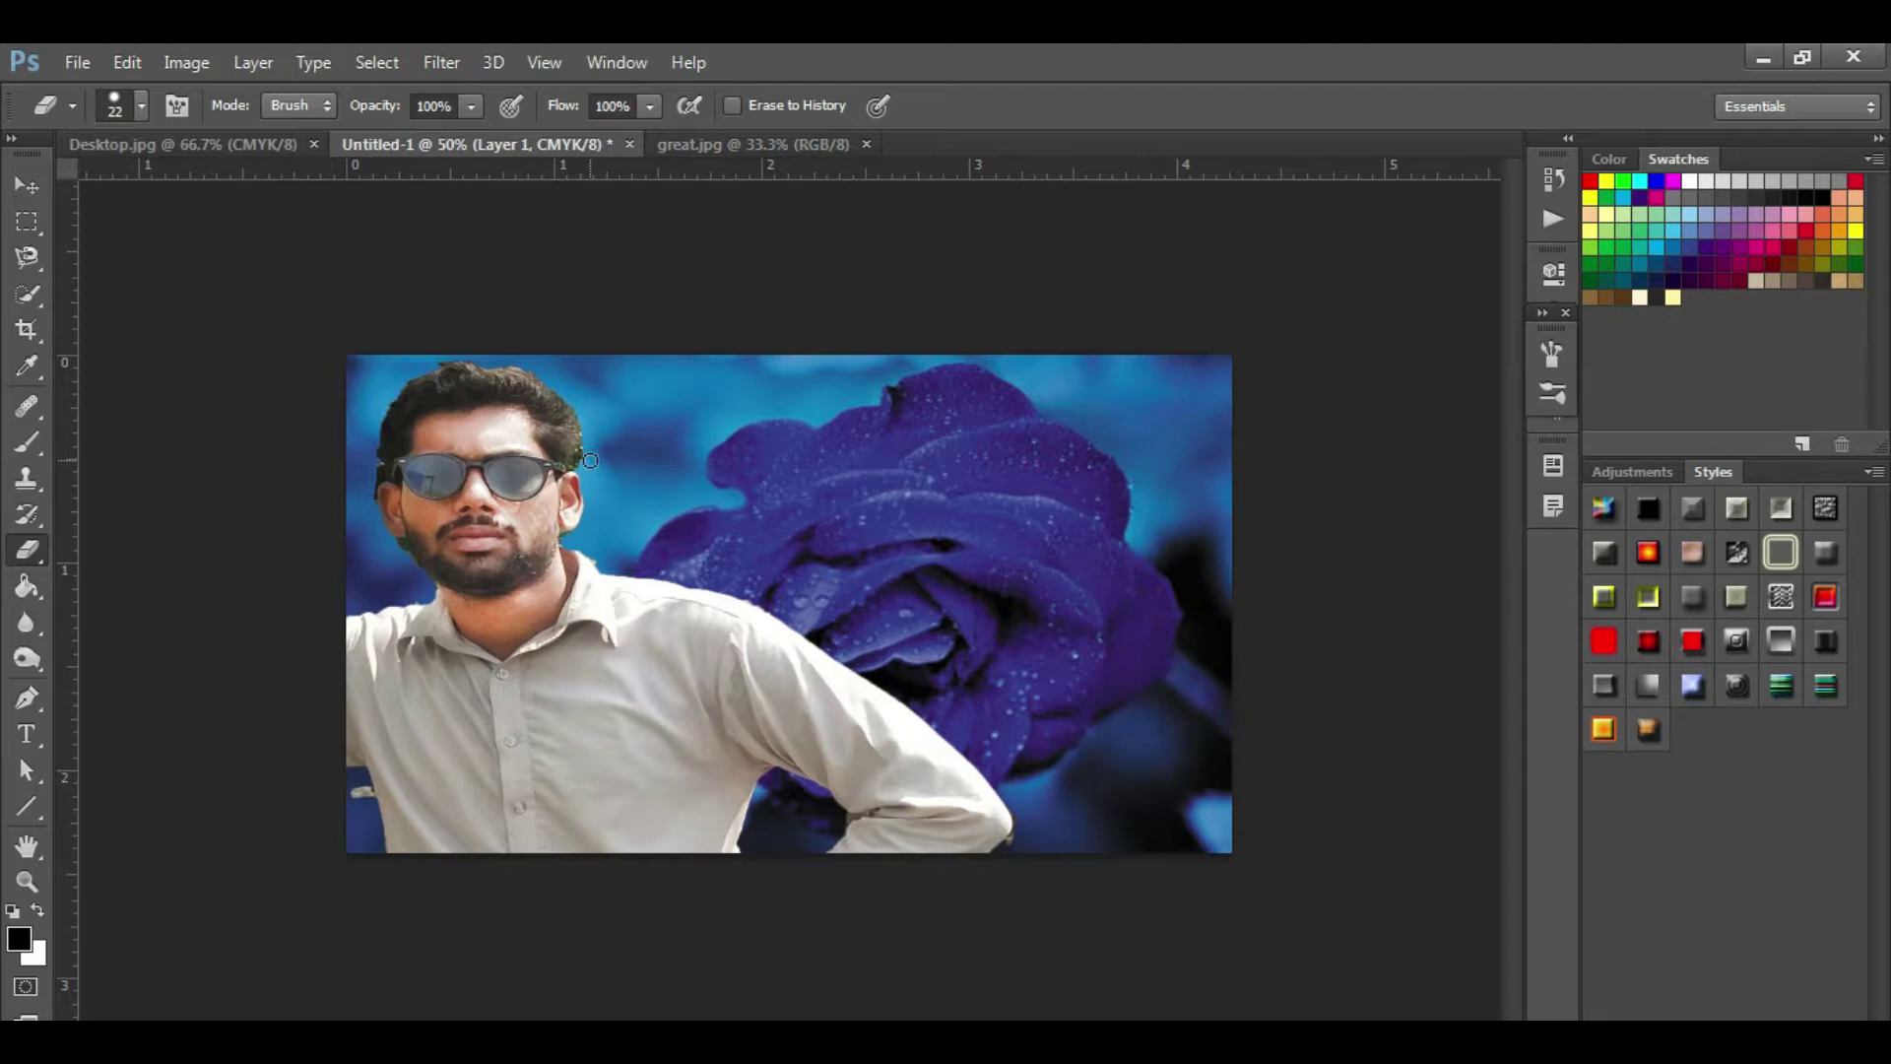
left_click(177, 150)
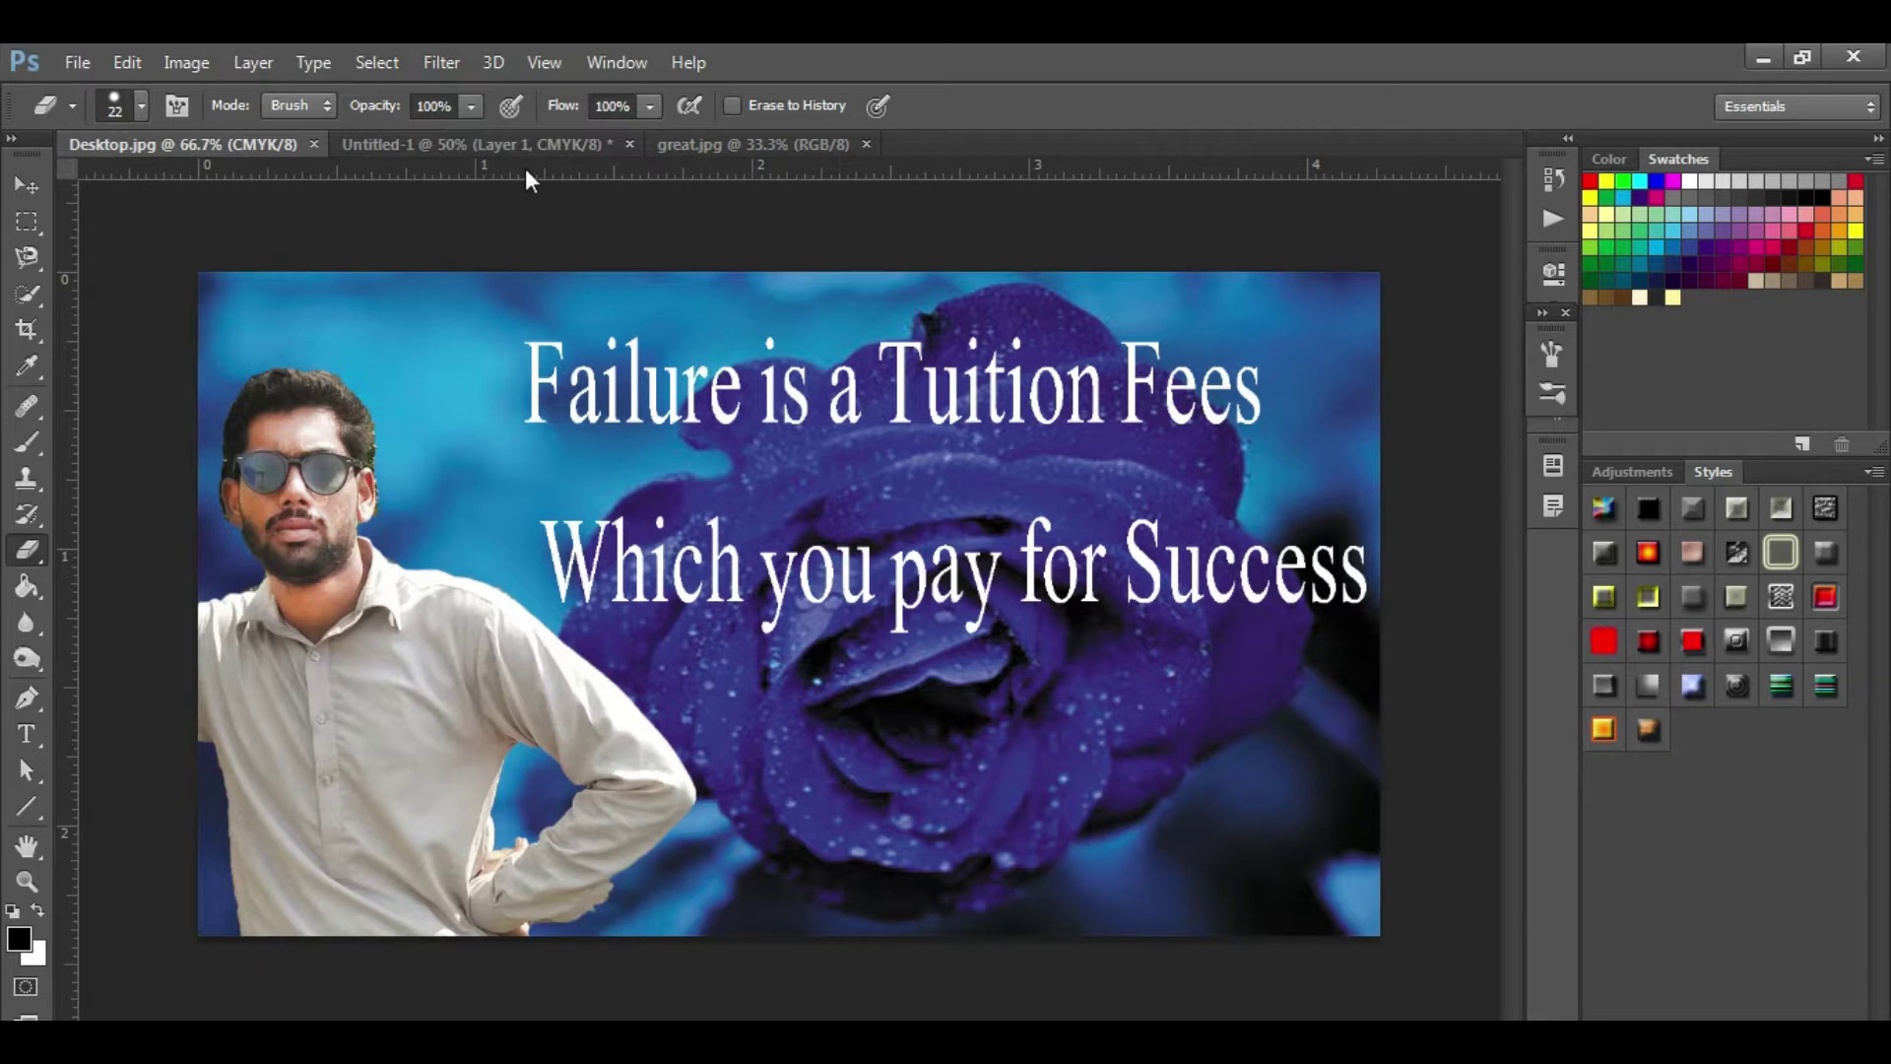
left_click(499, 143)
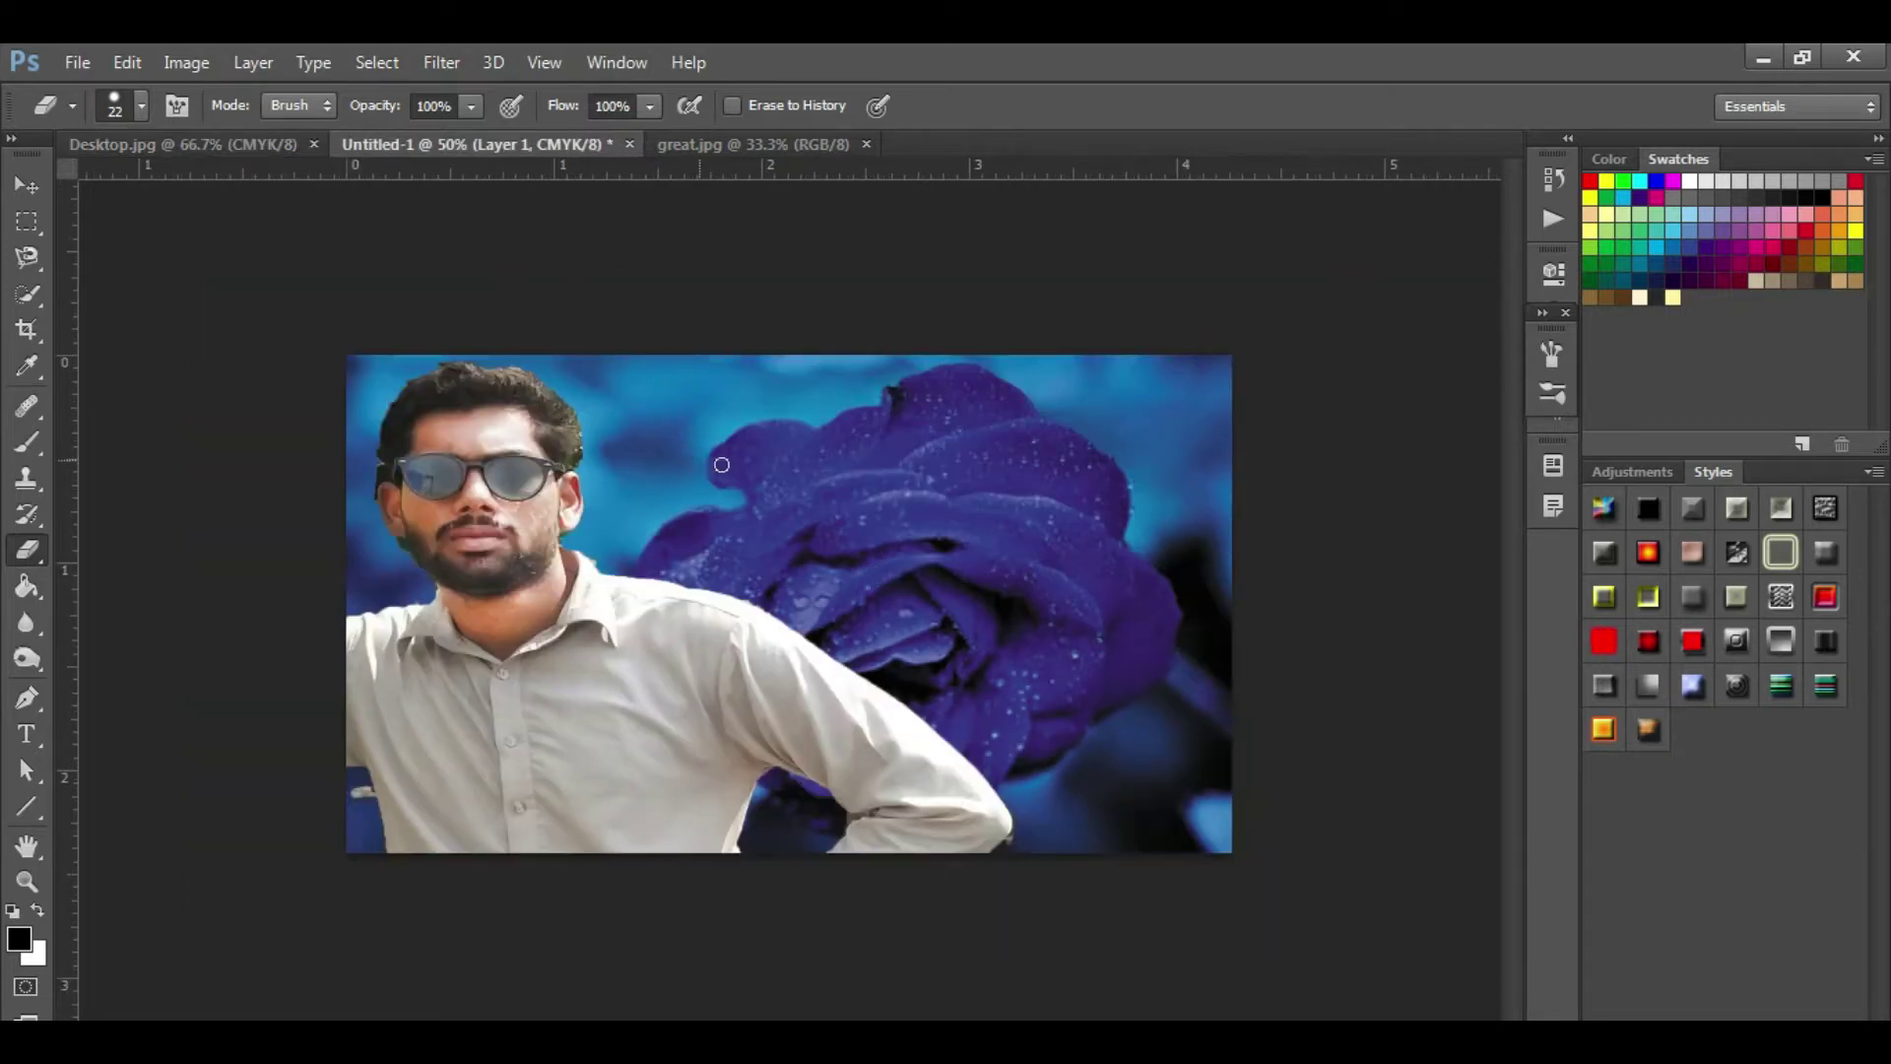
key("ctrl+plus")
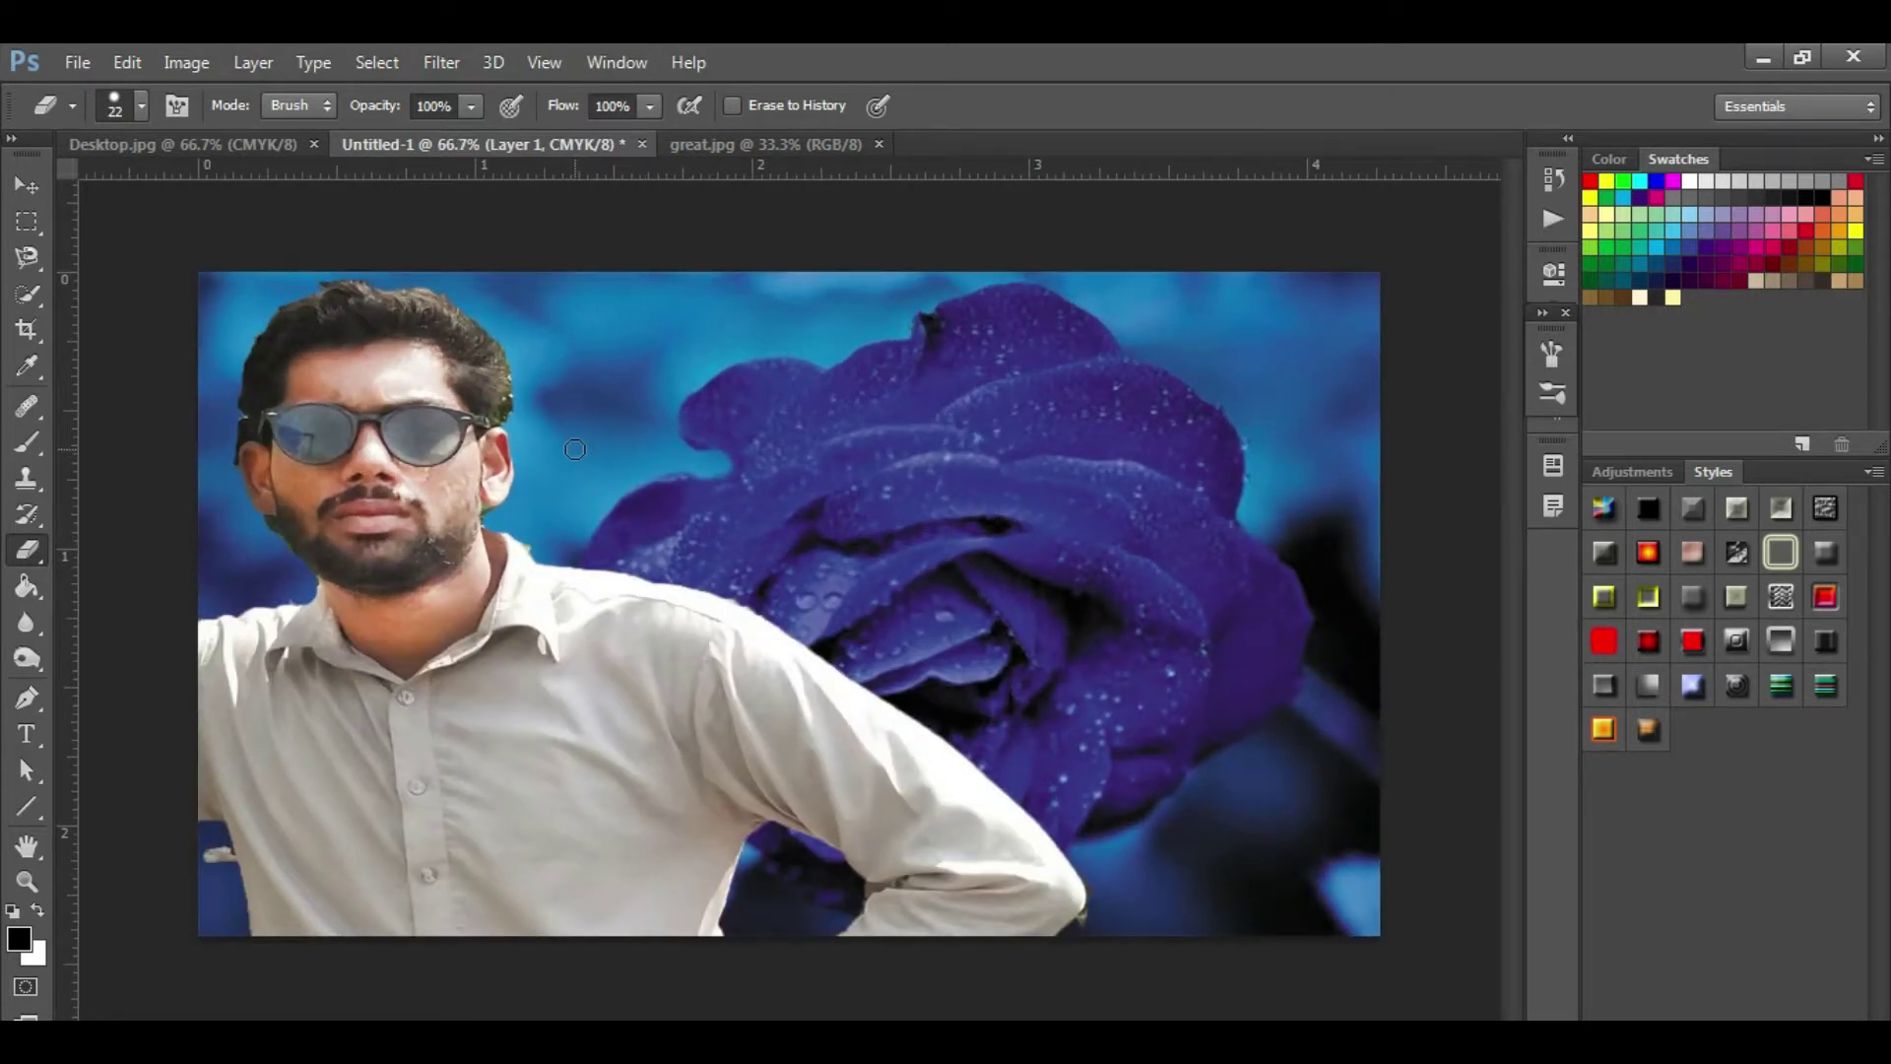
left_click(24, 746)
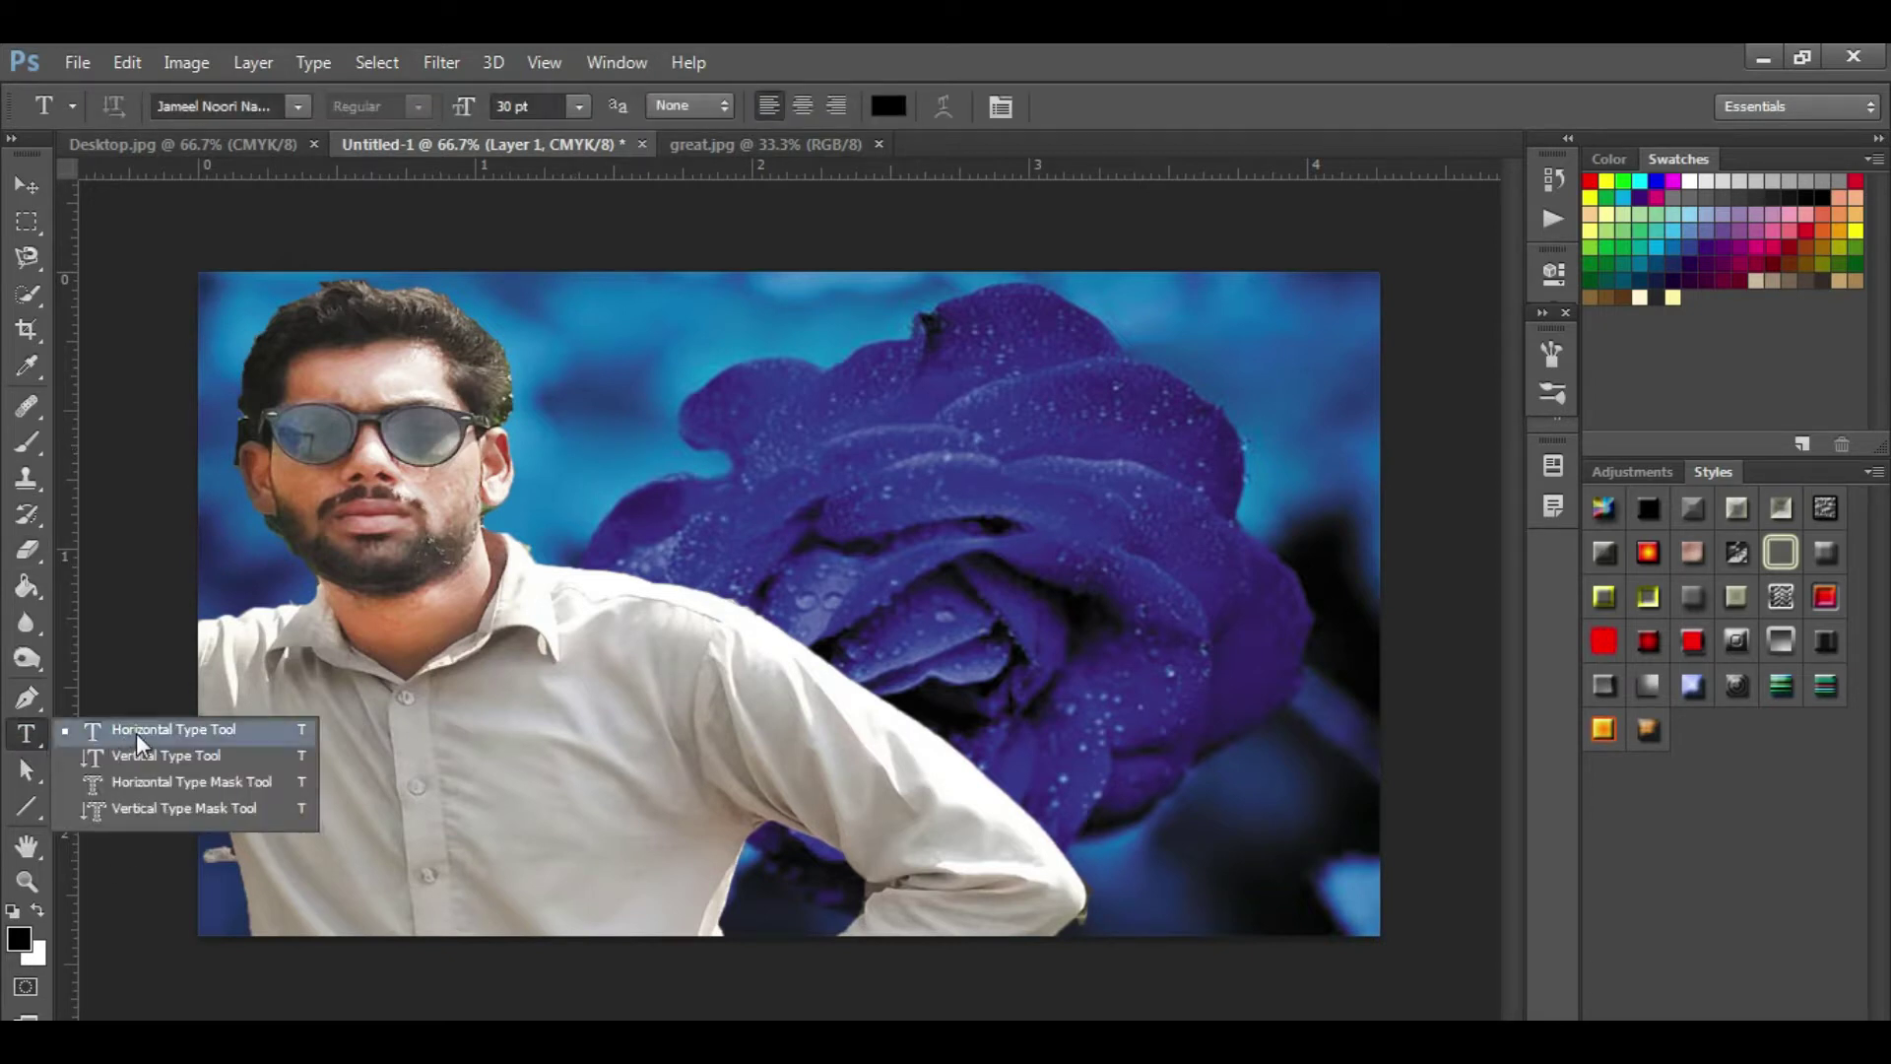
Choose the Horizontal Type Tool with white as the text colour.
left_click(136, 732)
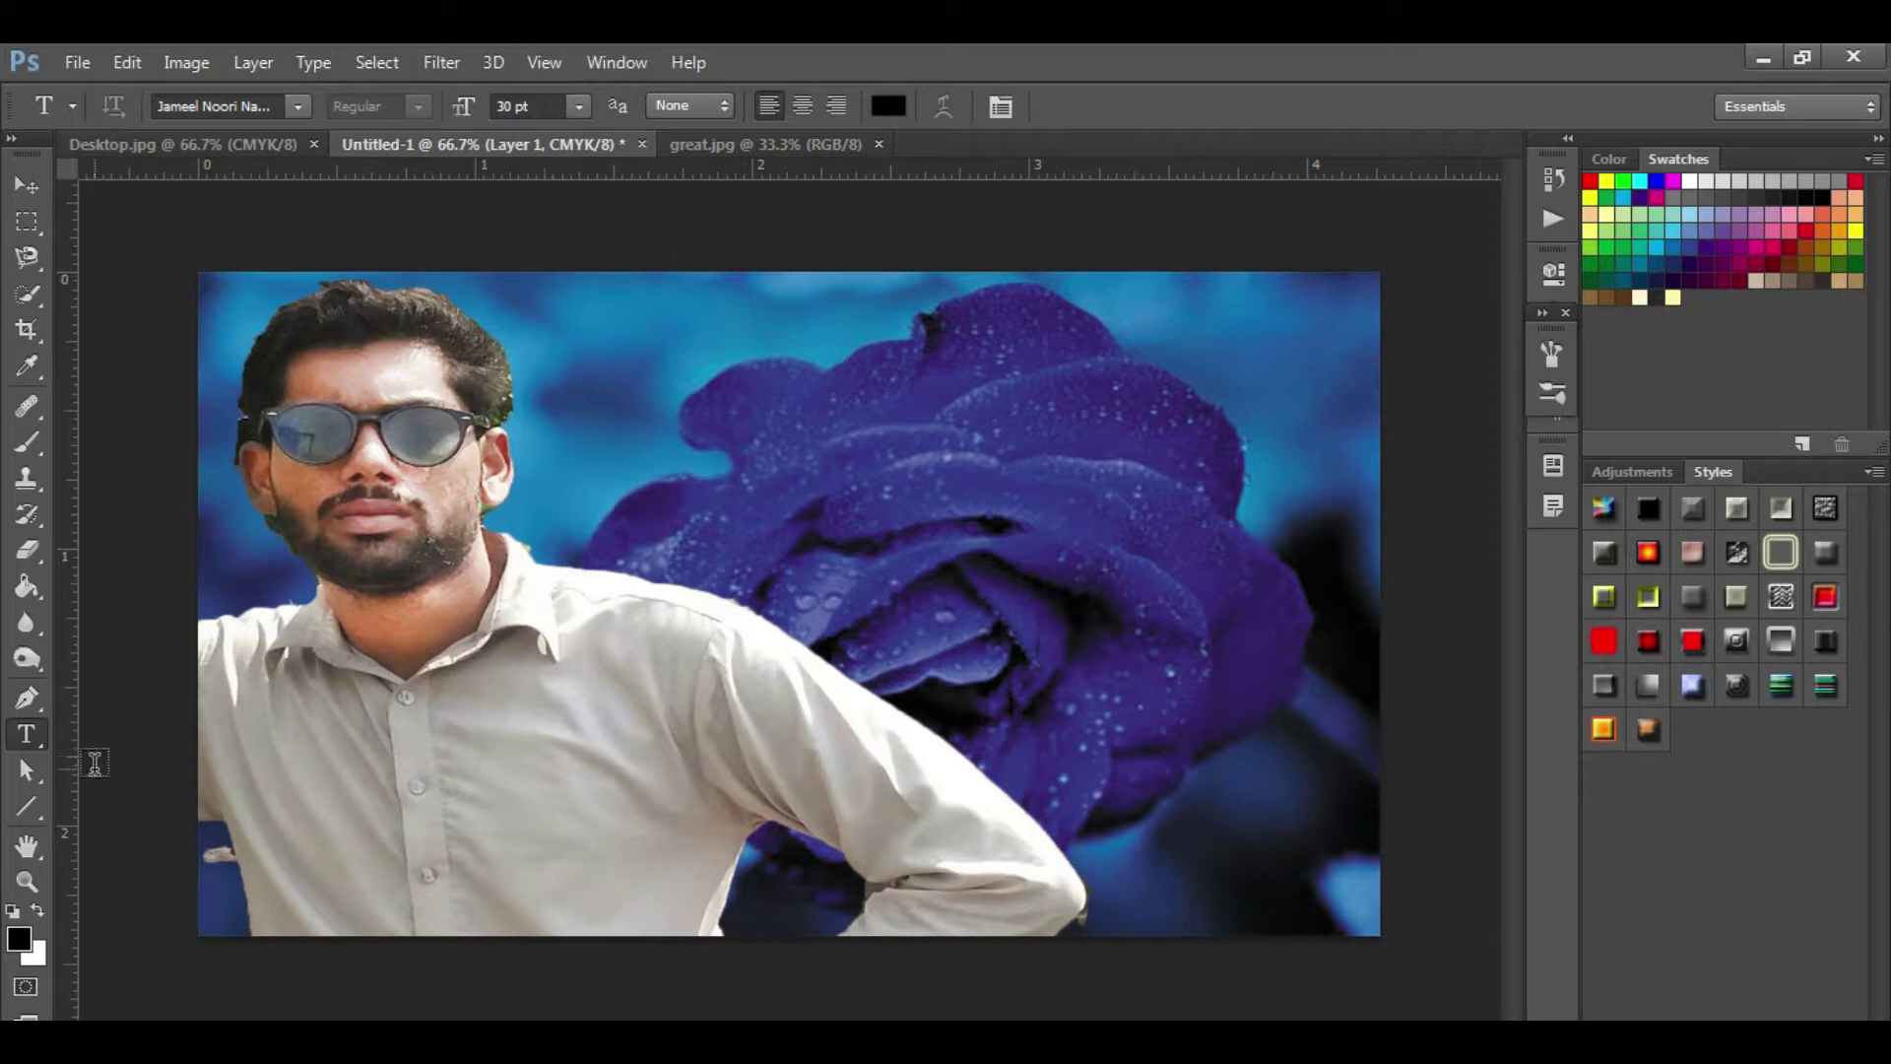
left_click(18, 941)
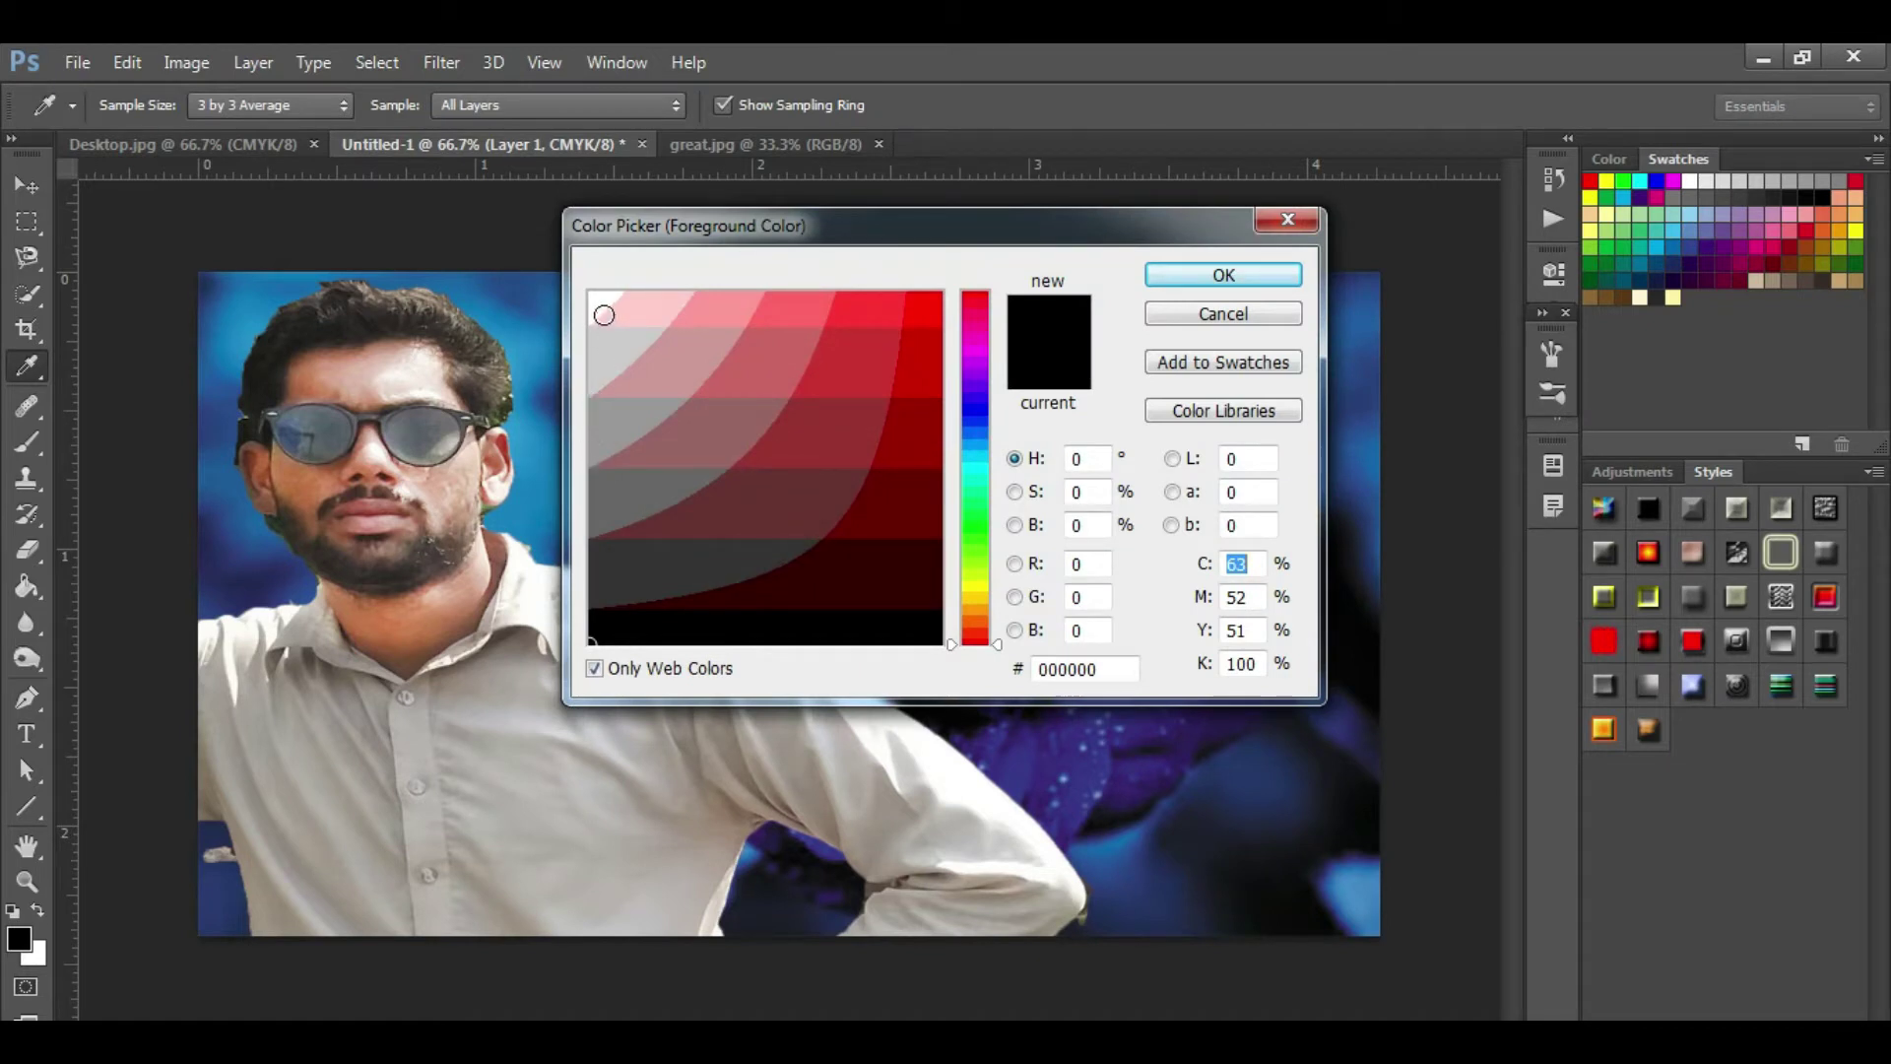
left_click(601, 315)
left_click(1213, 278)
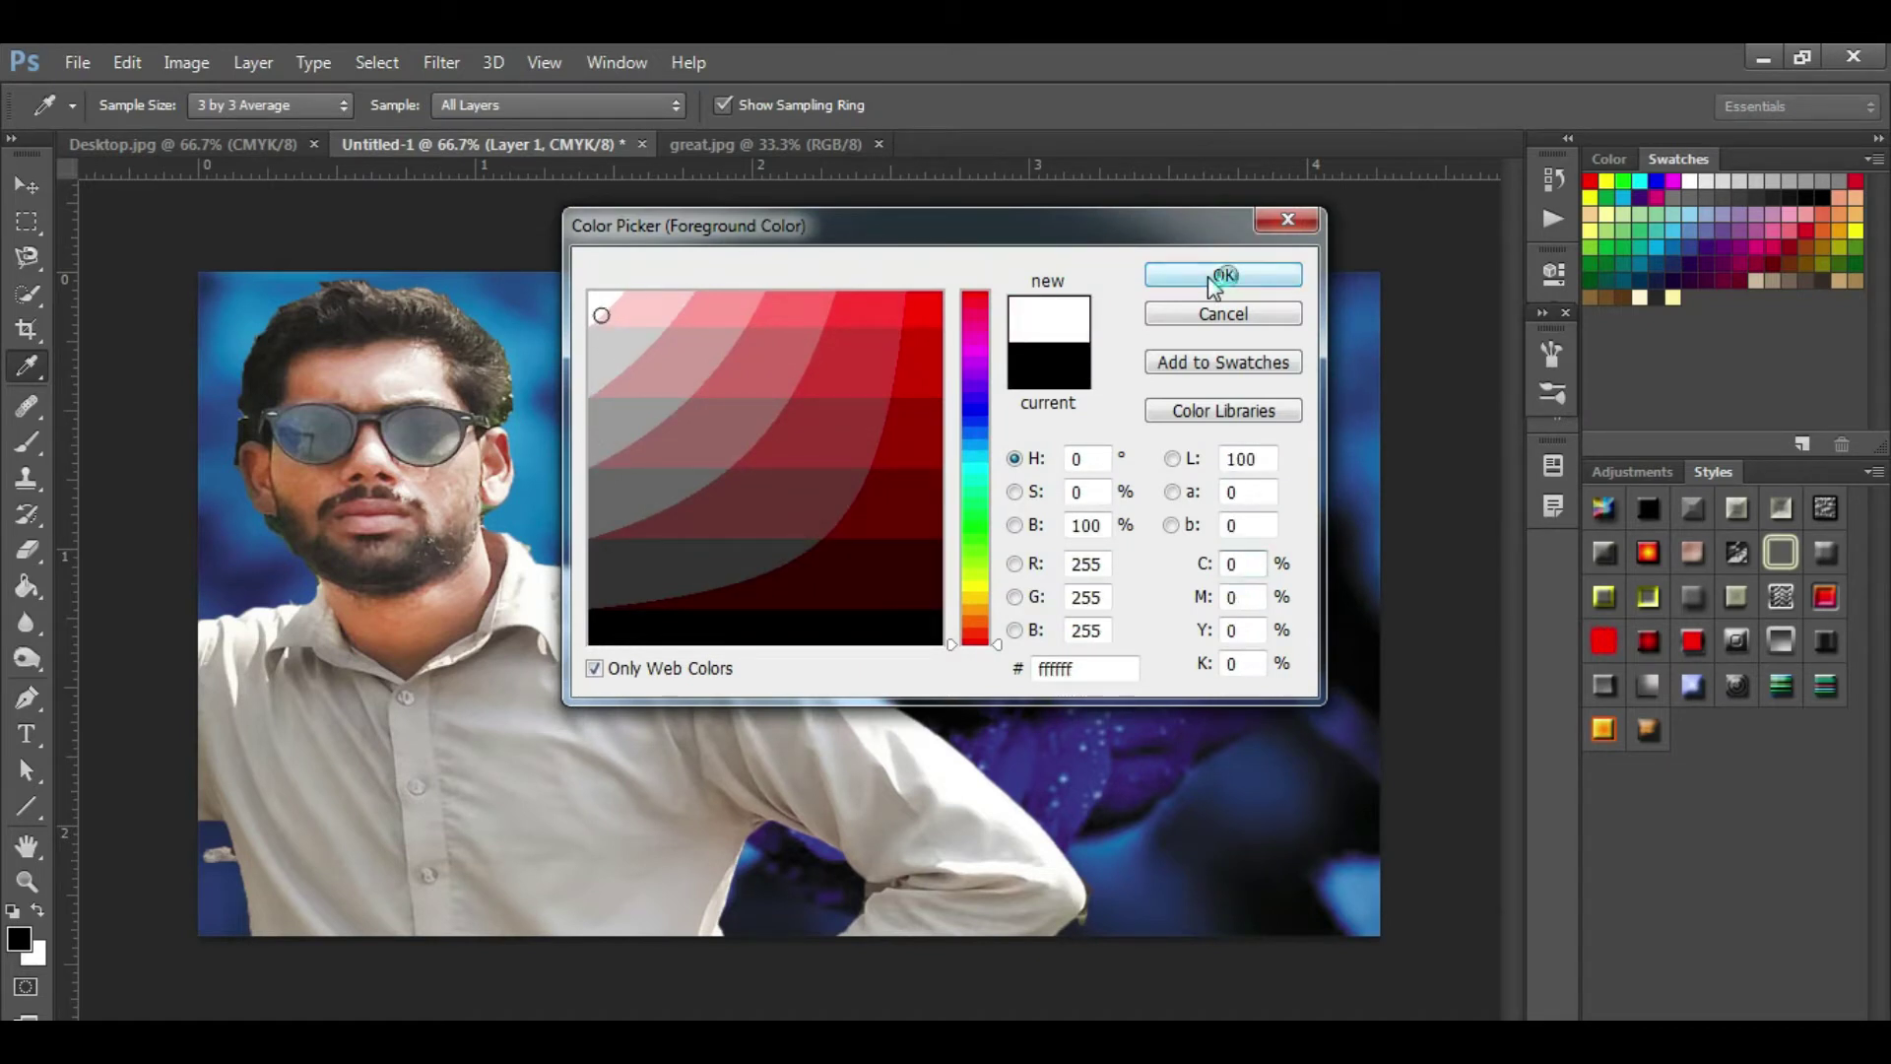
left_click(582, 108)
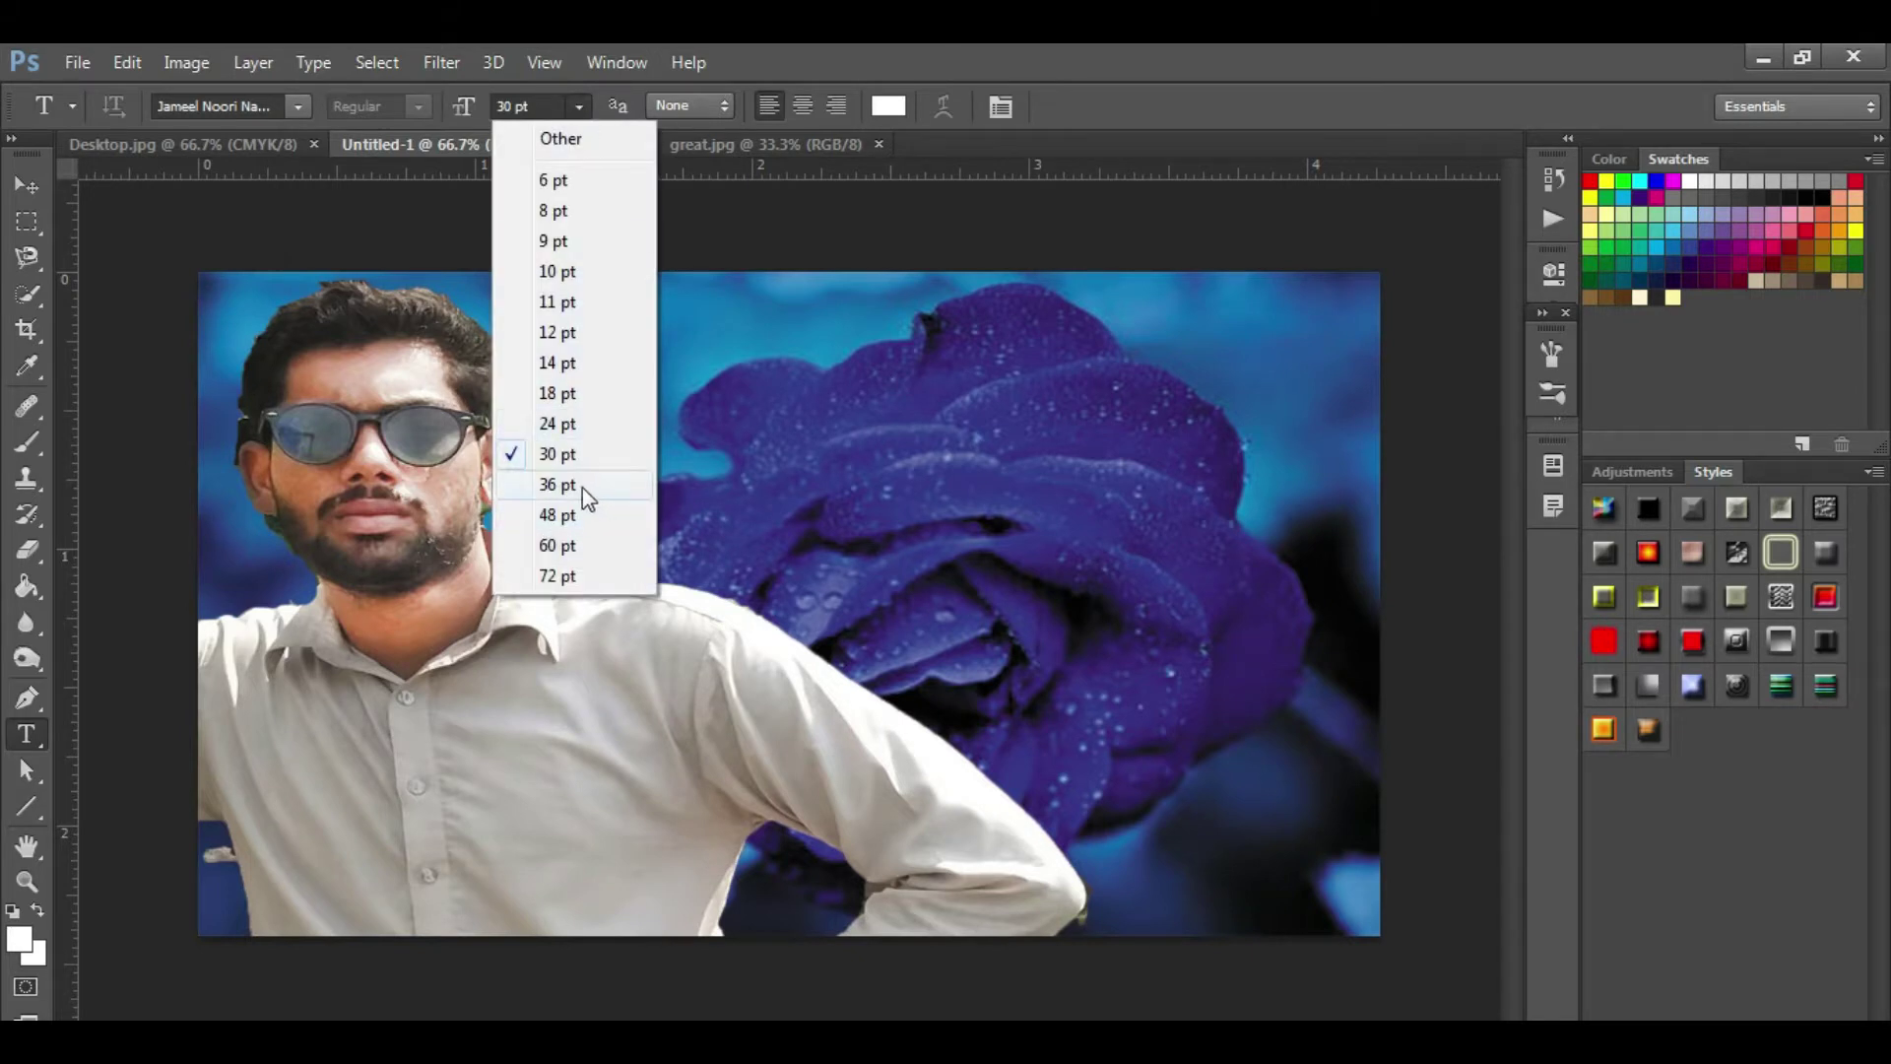
left_click(581, 515)
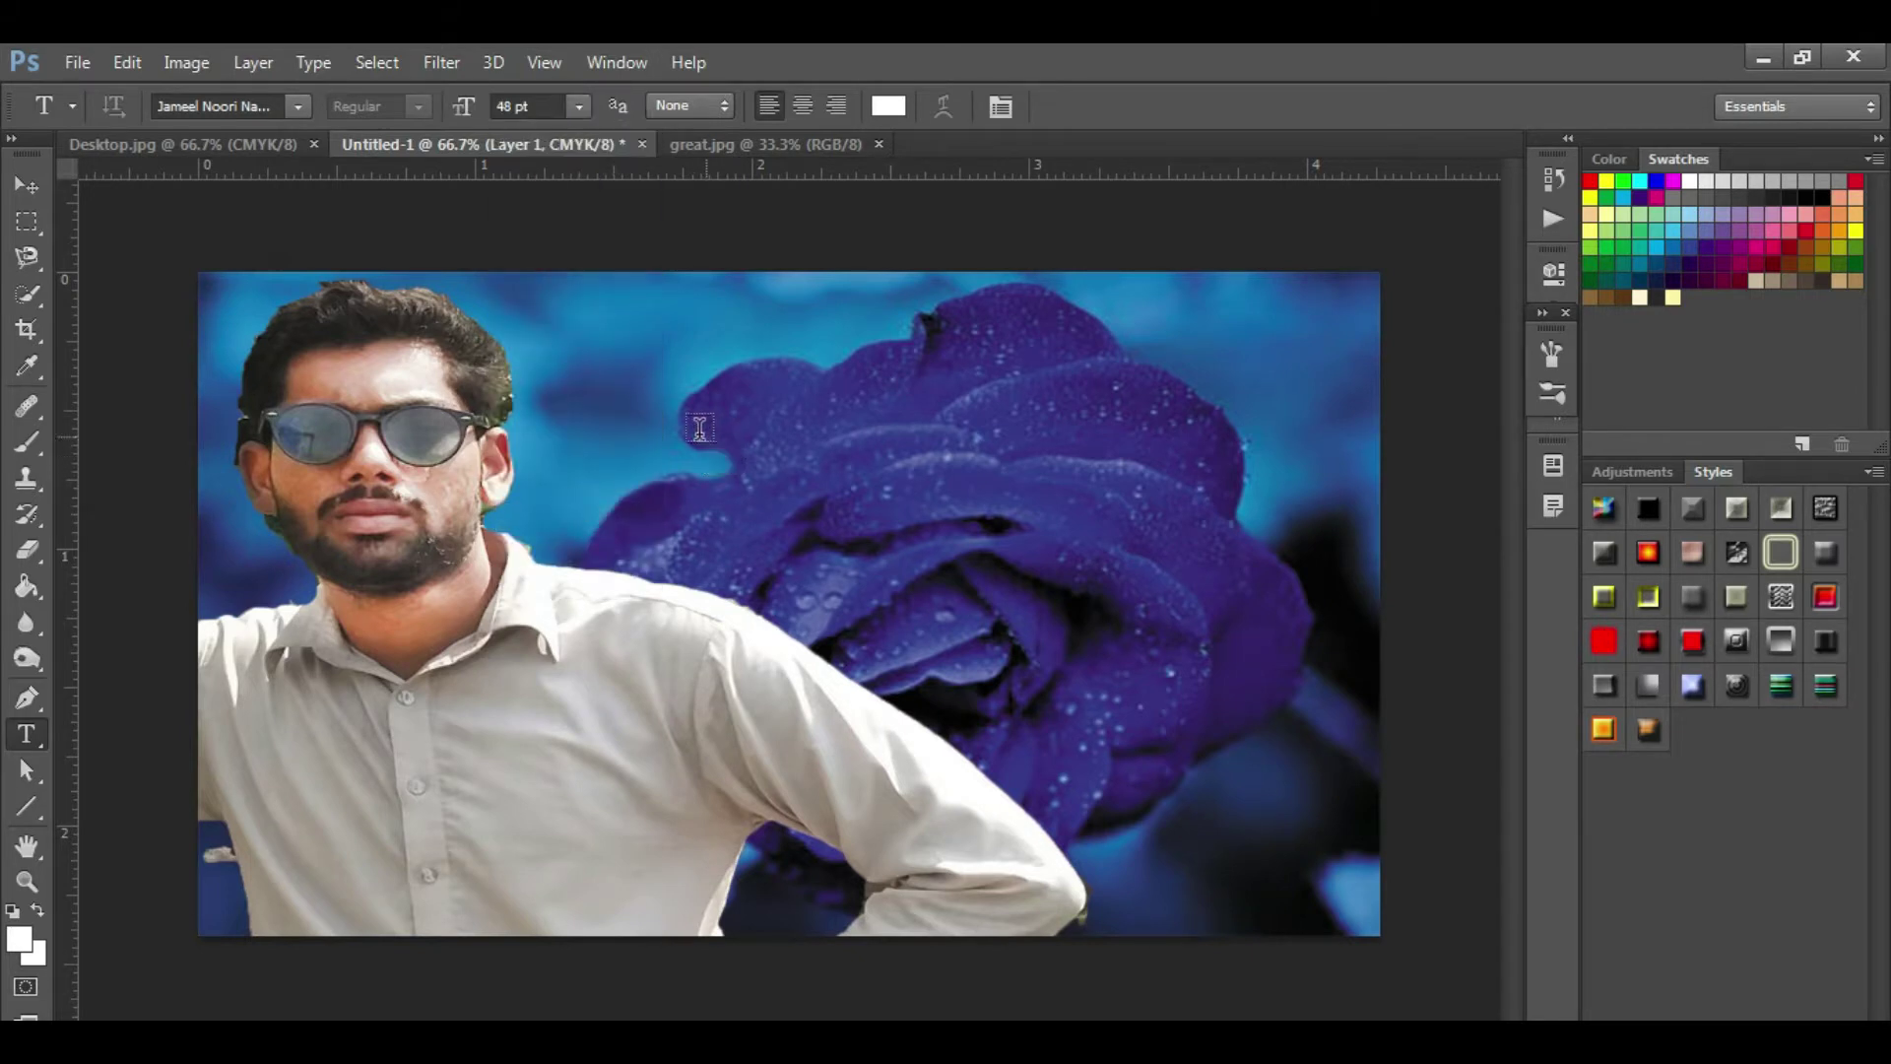
Type the first quote line in 36 pt above the rose, reaching 'Failure is a Tuit'.
left_click(654, 426)
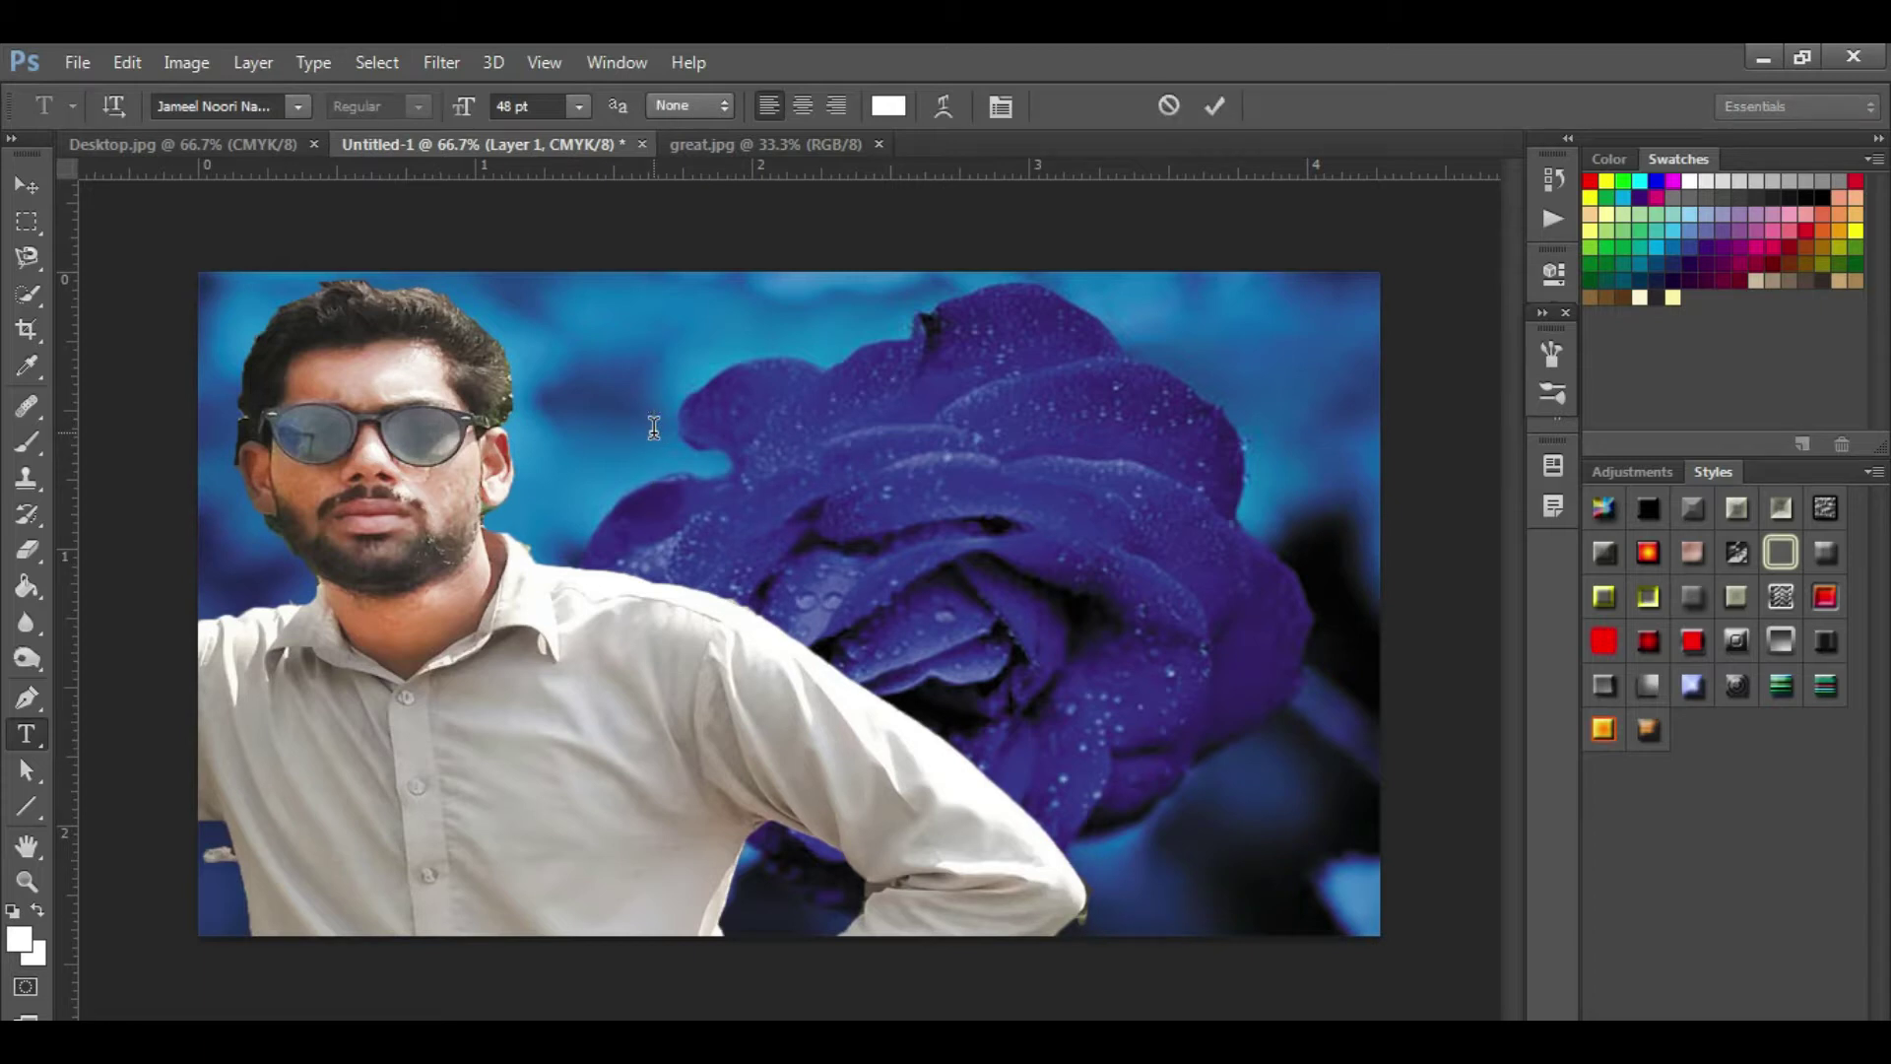
type("Fa")
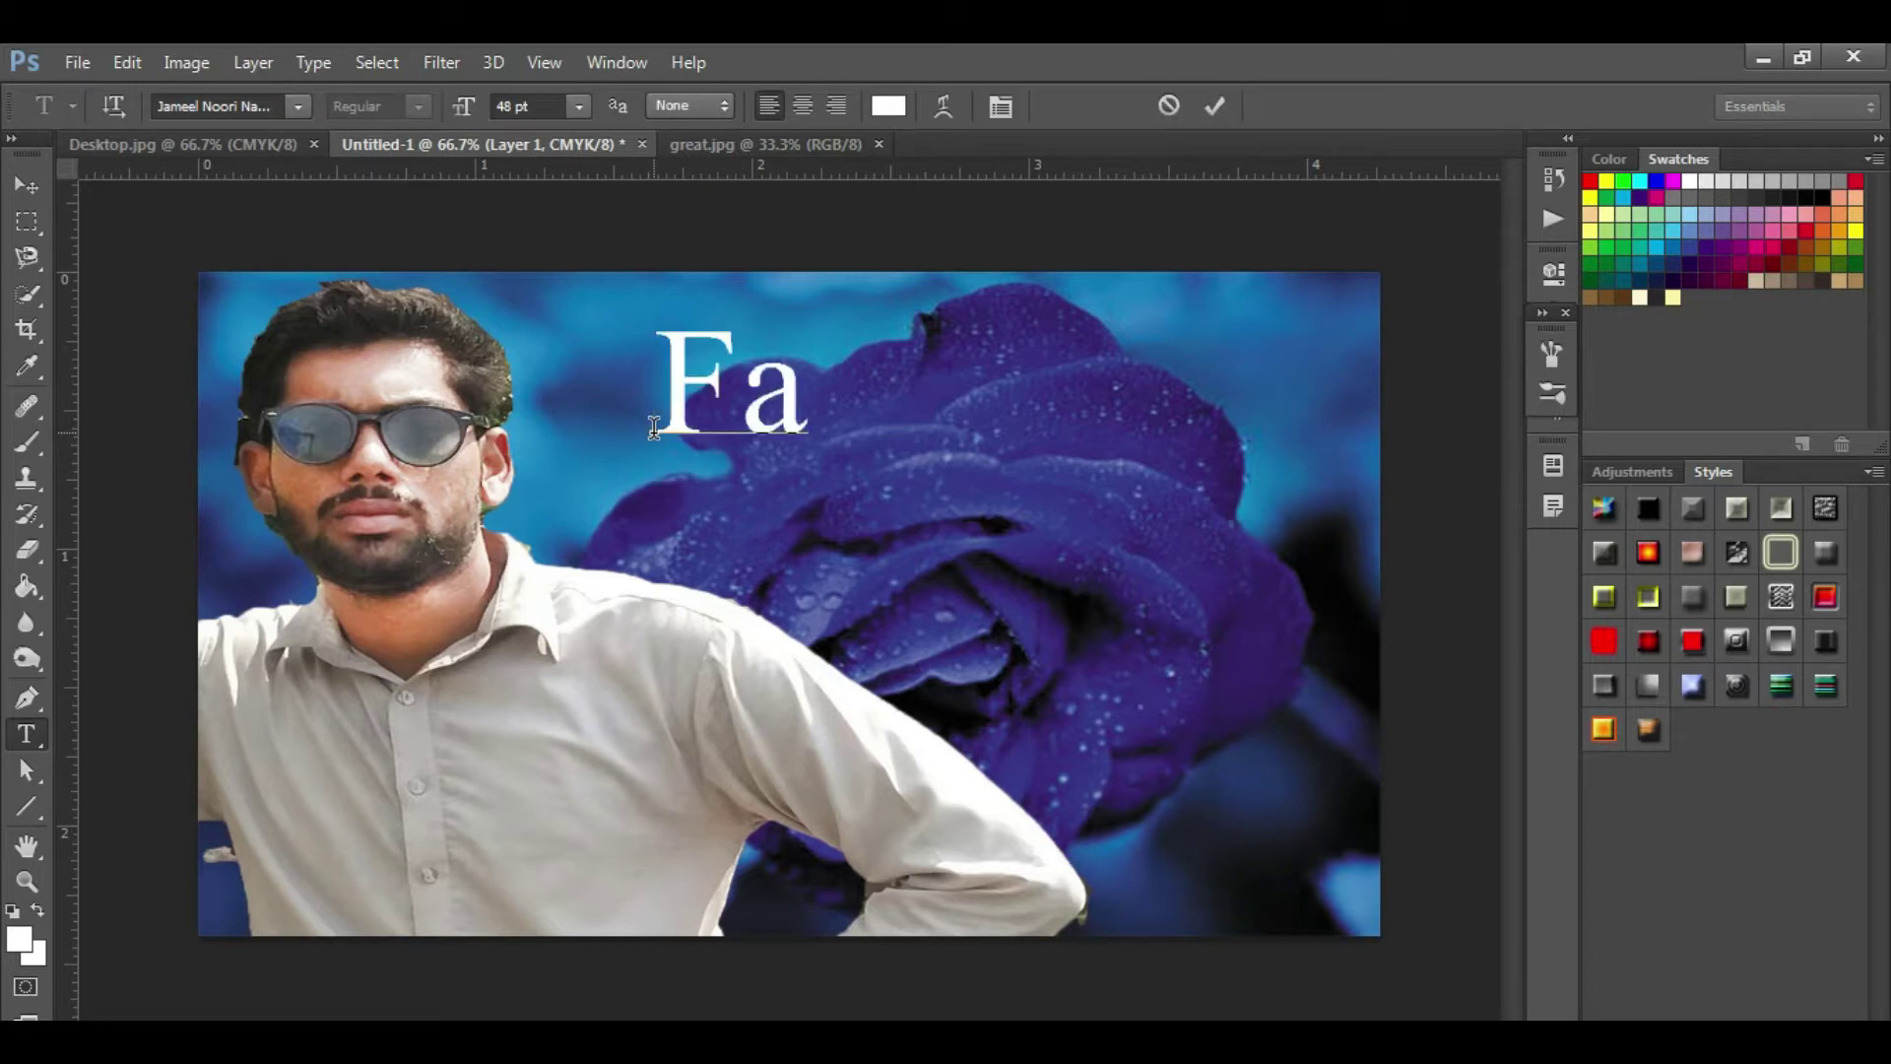
key("BackSpace")
key("BackSpace")
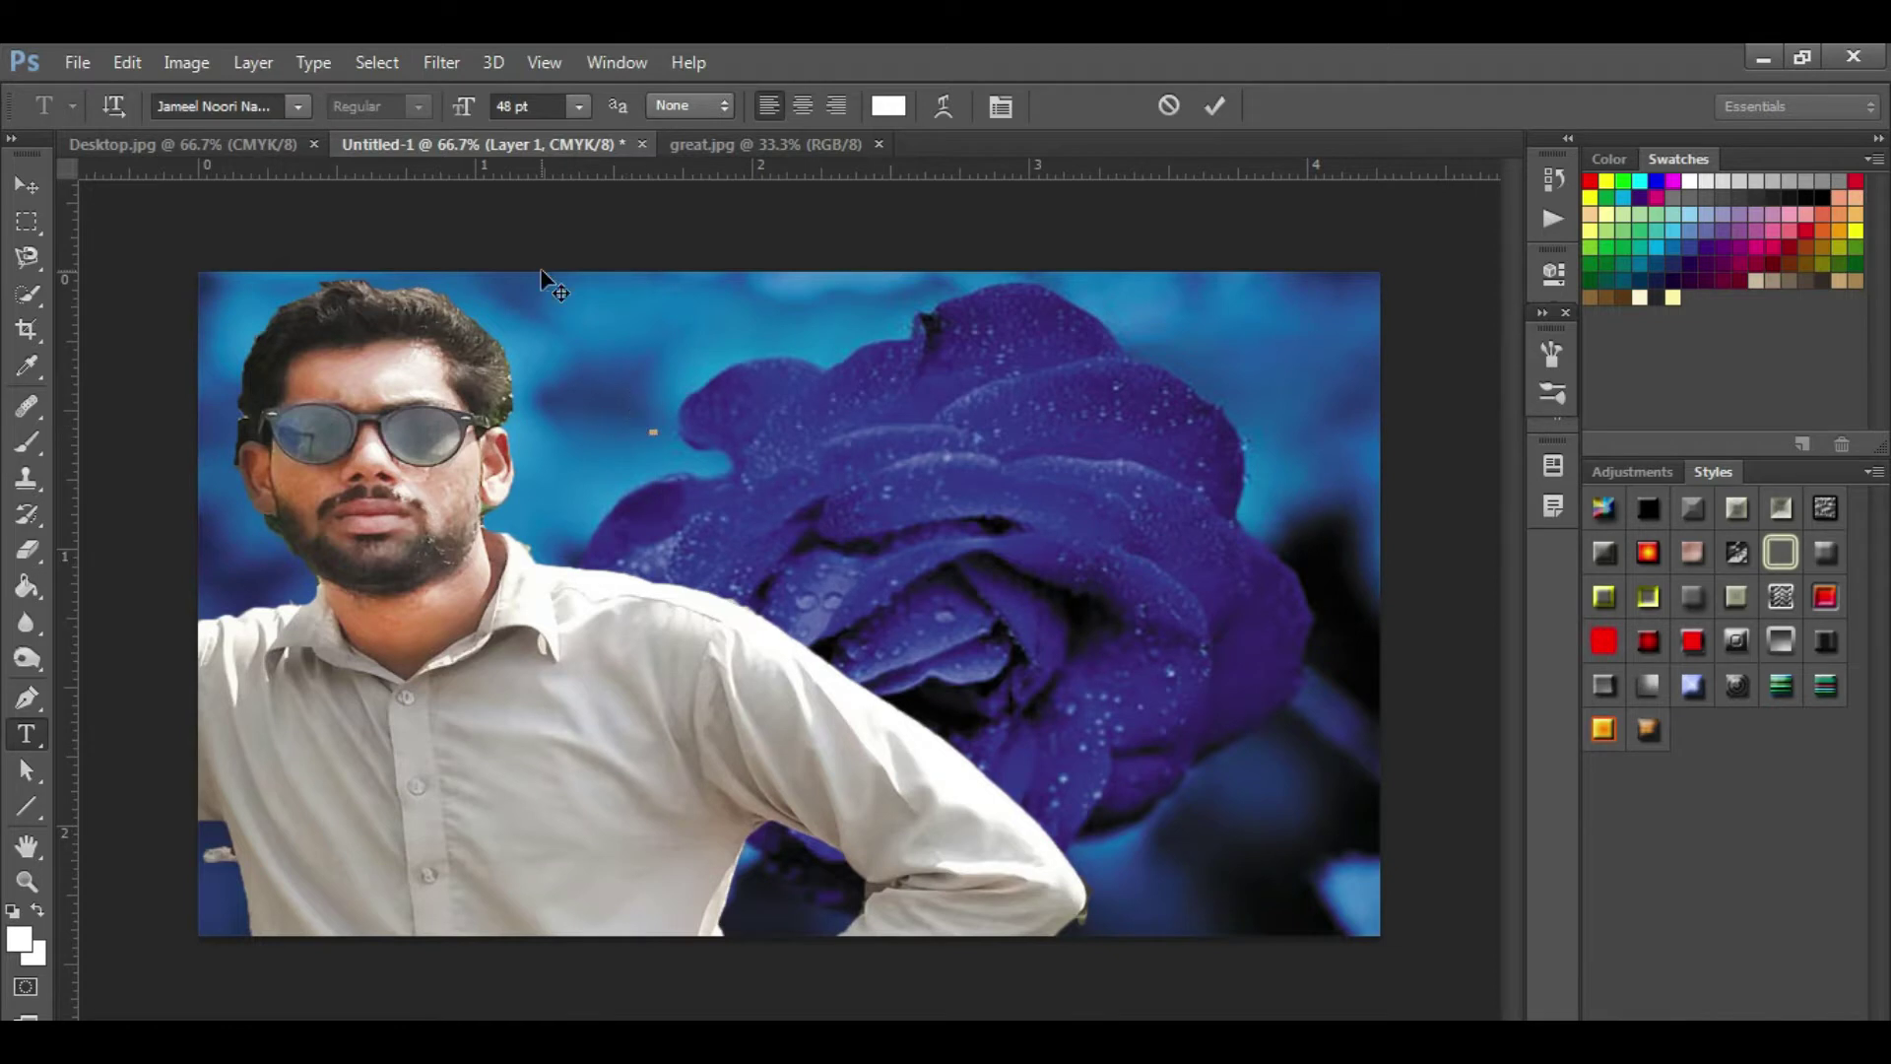
left_click(577, 106)
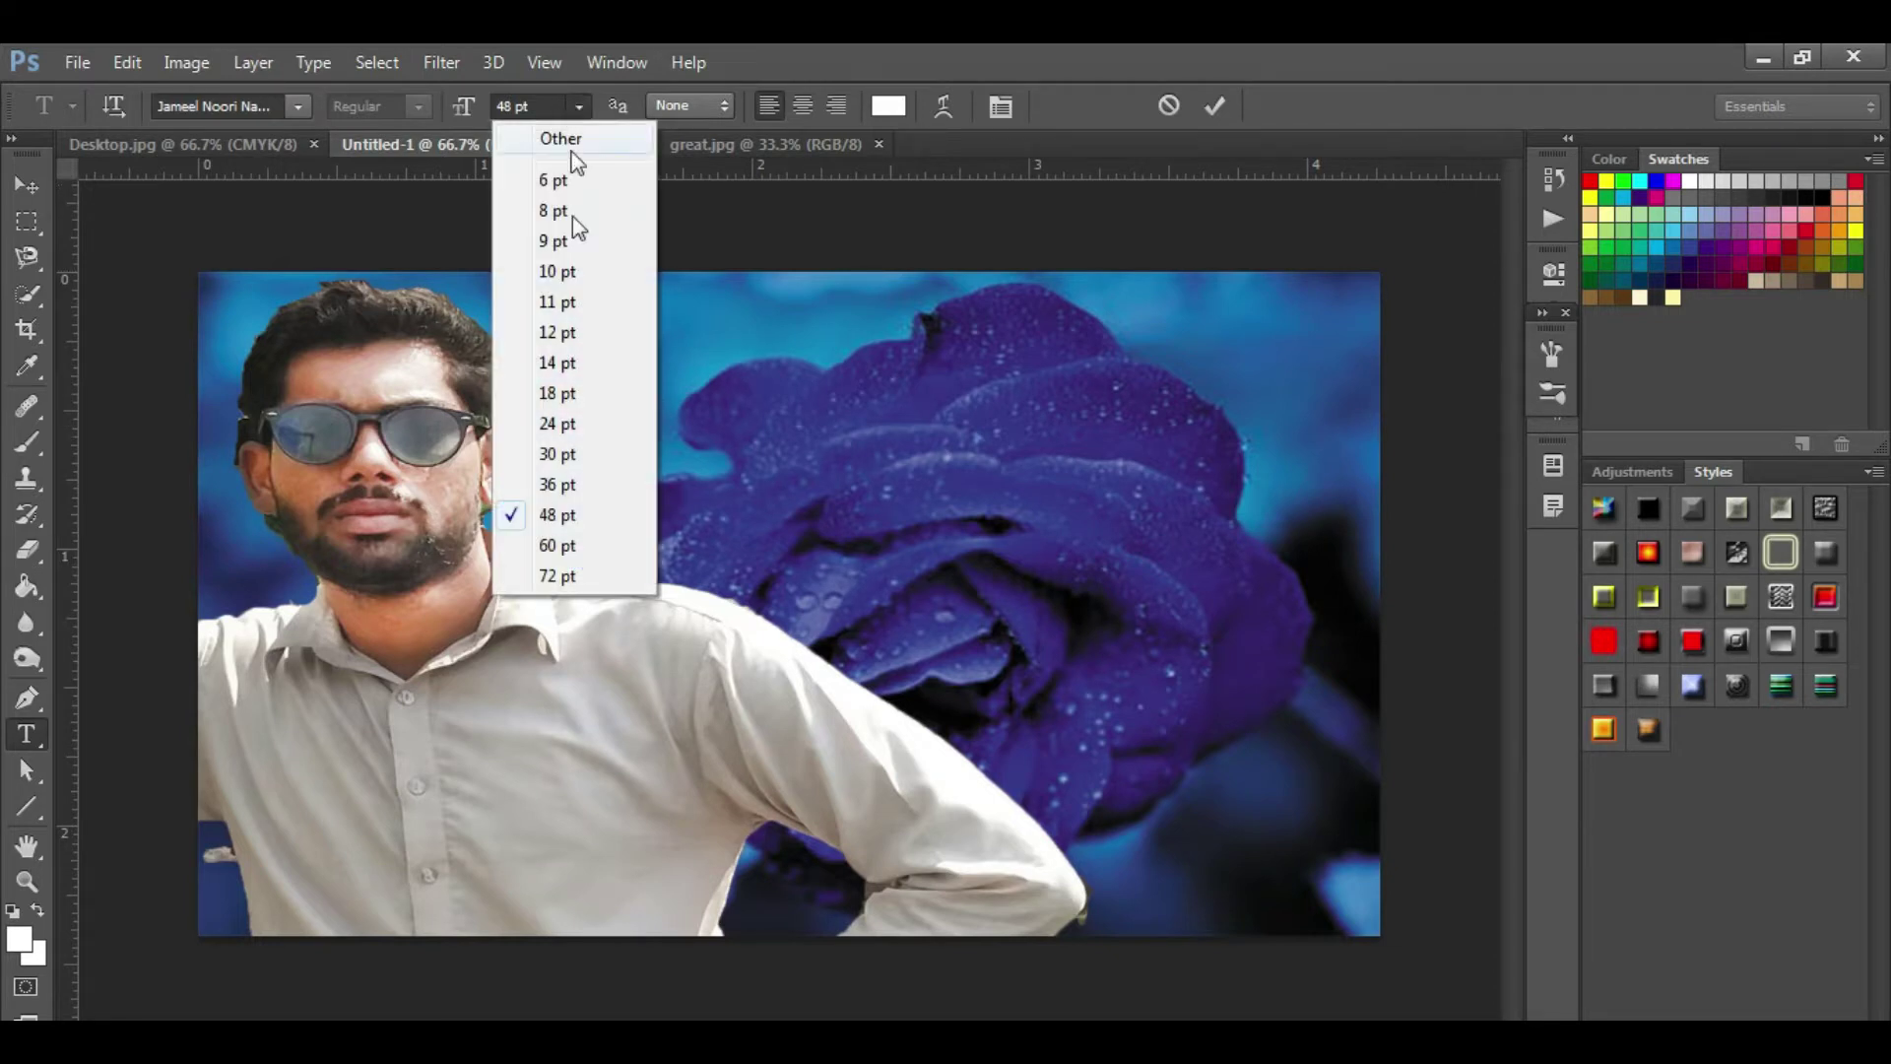
left_click(583, 481)
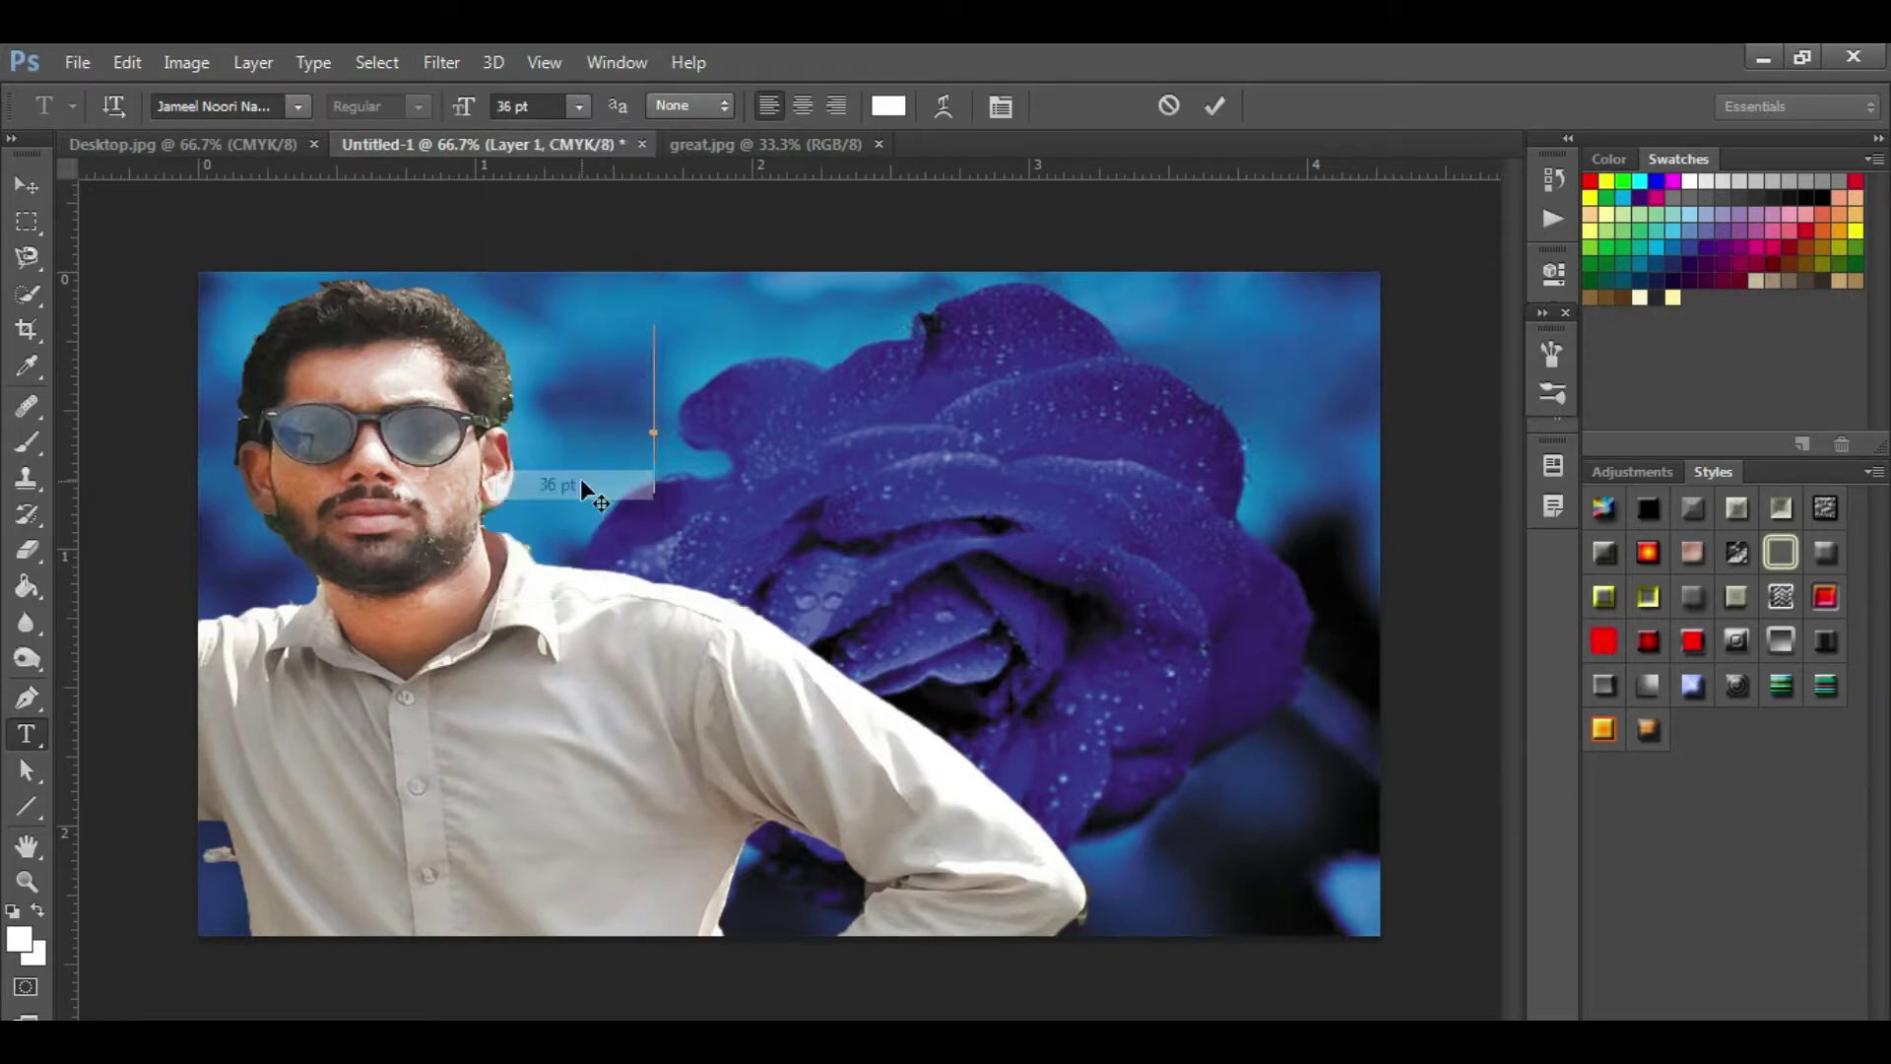
type("f")
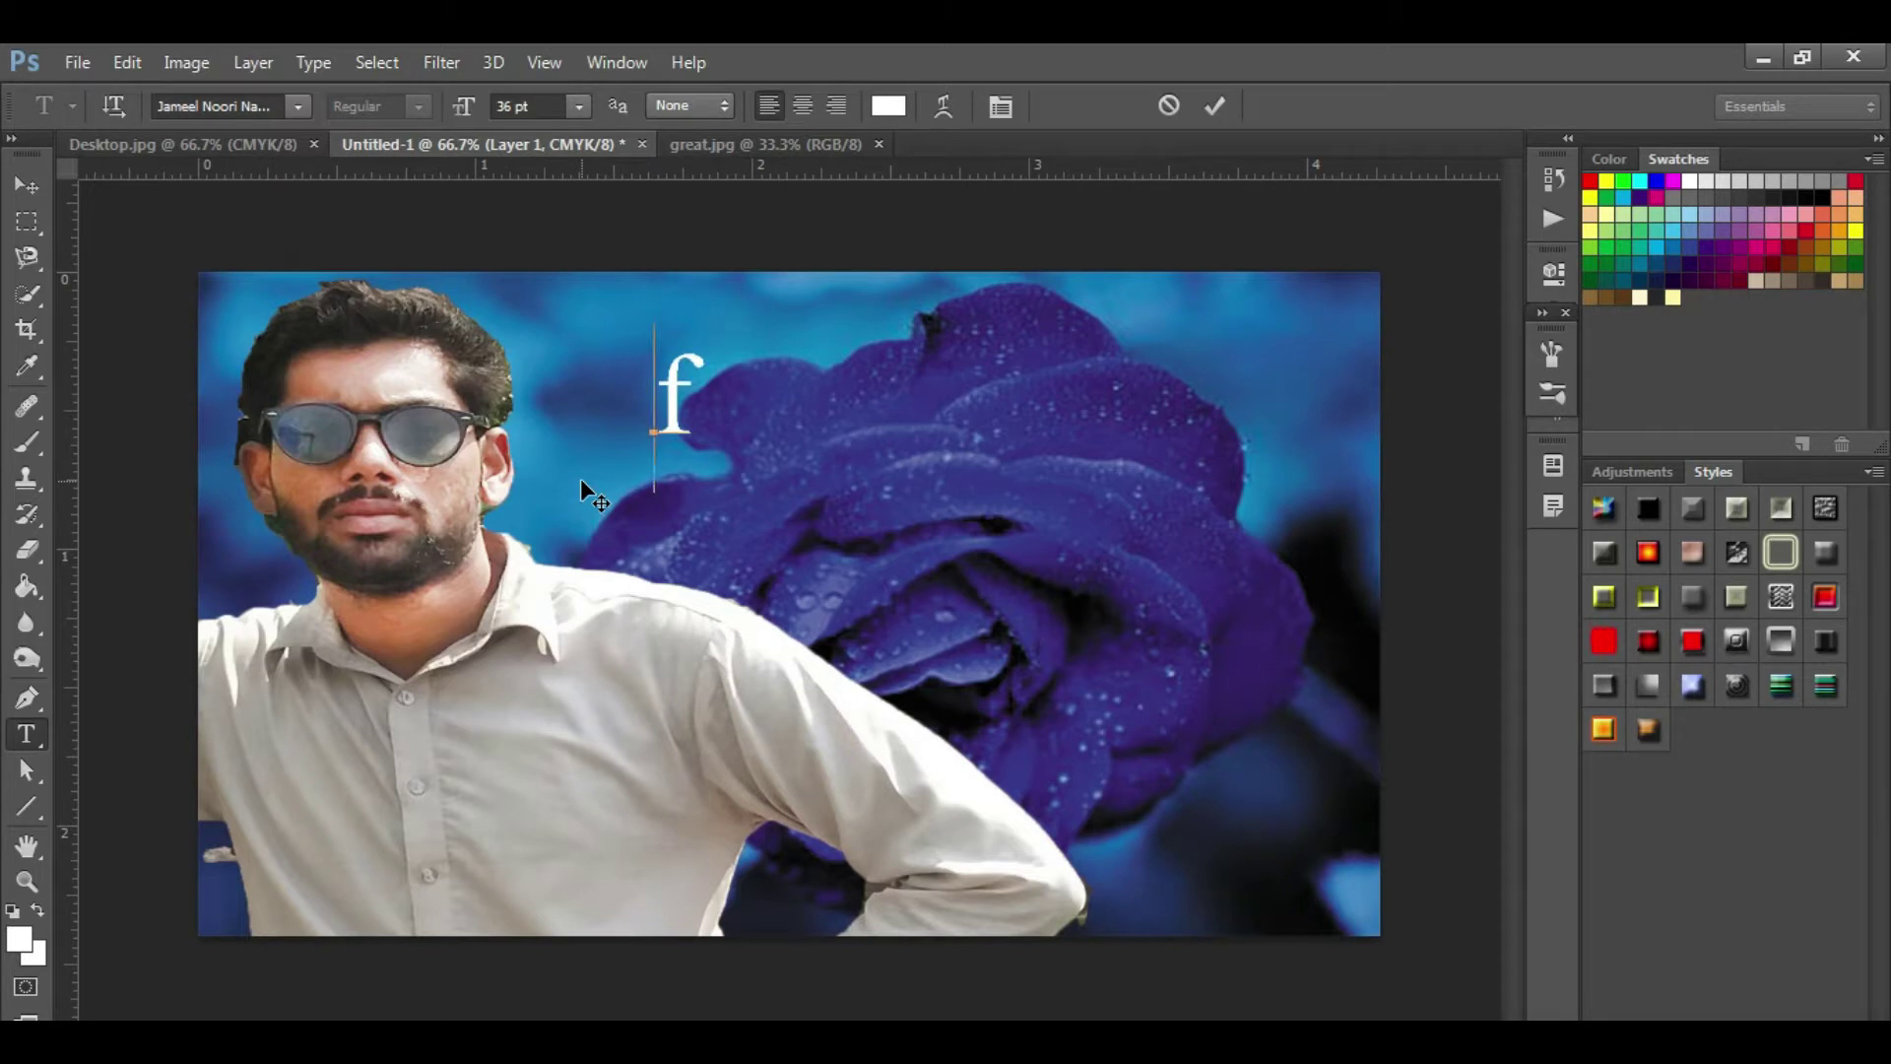
key("BackSpace")
type("F")
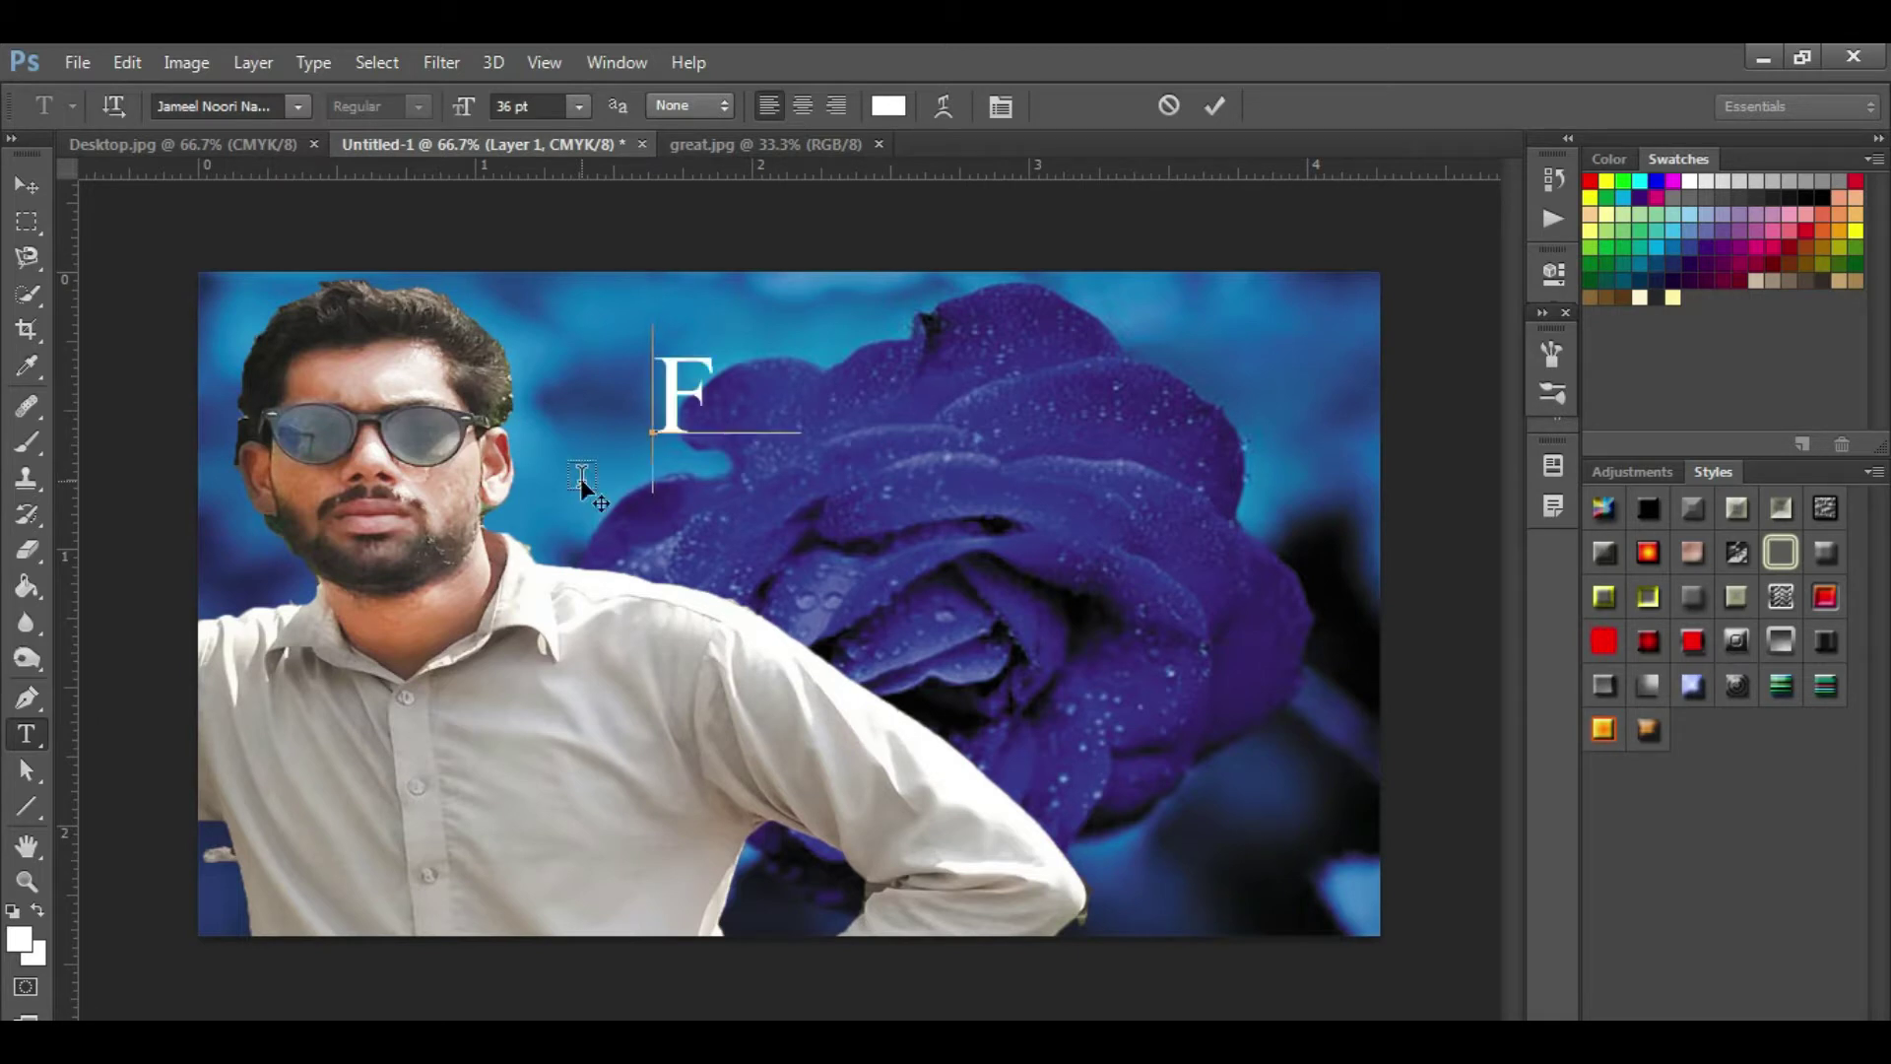
type("A")
key("BackSpace")
type("a")
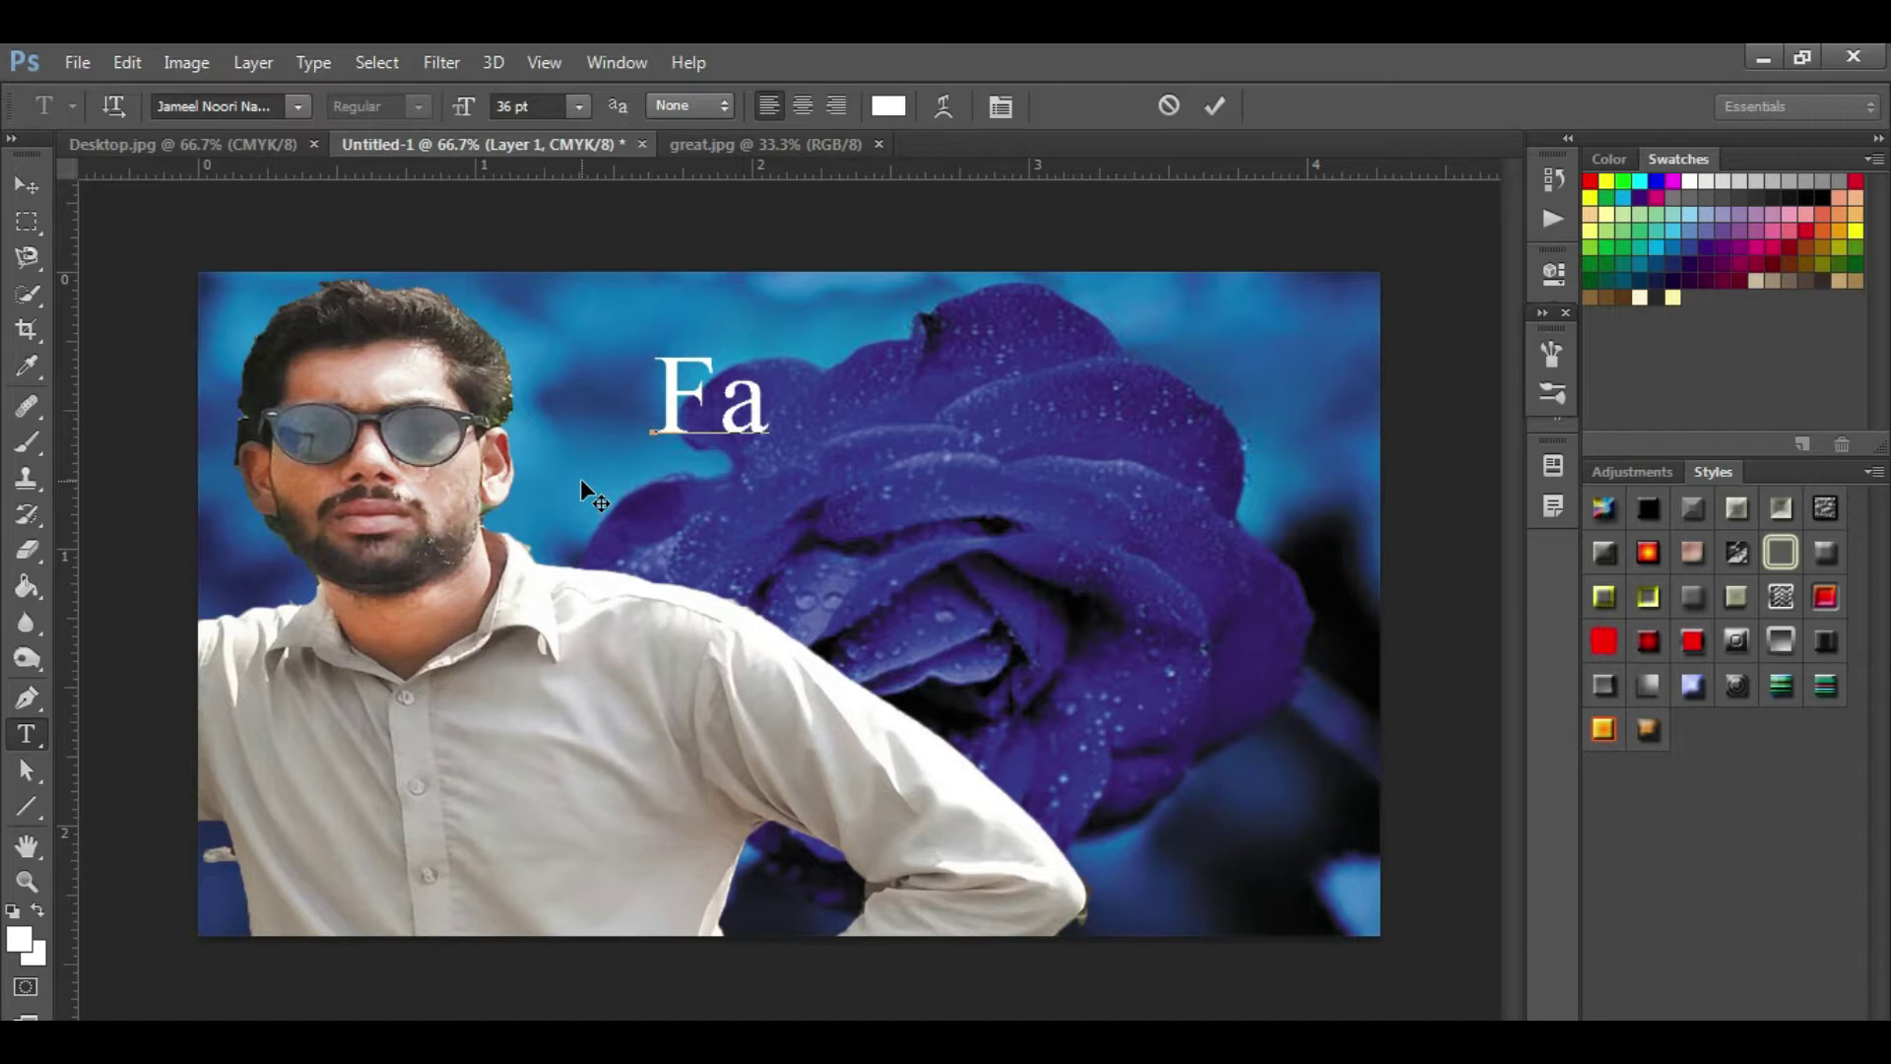
type("ilure")
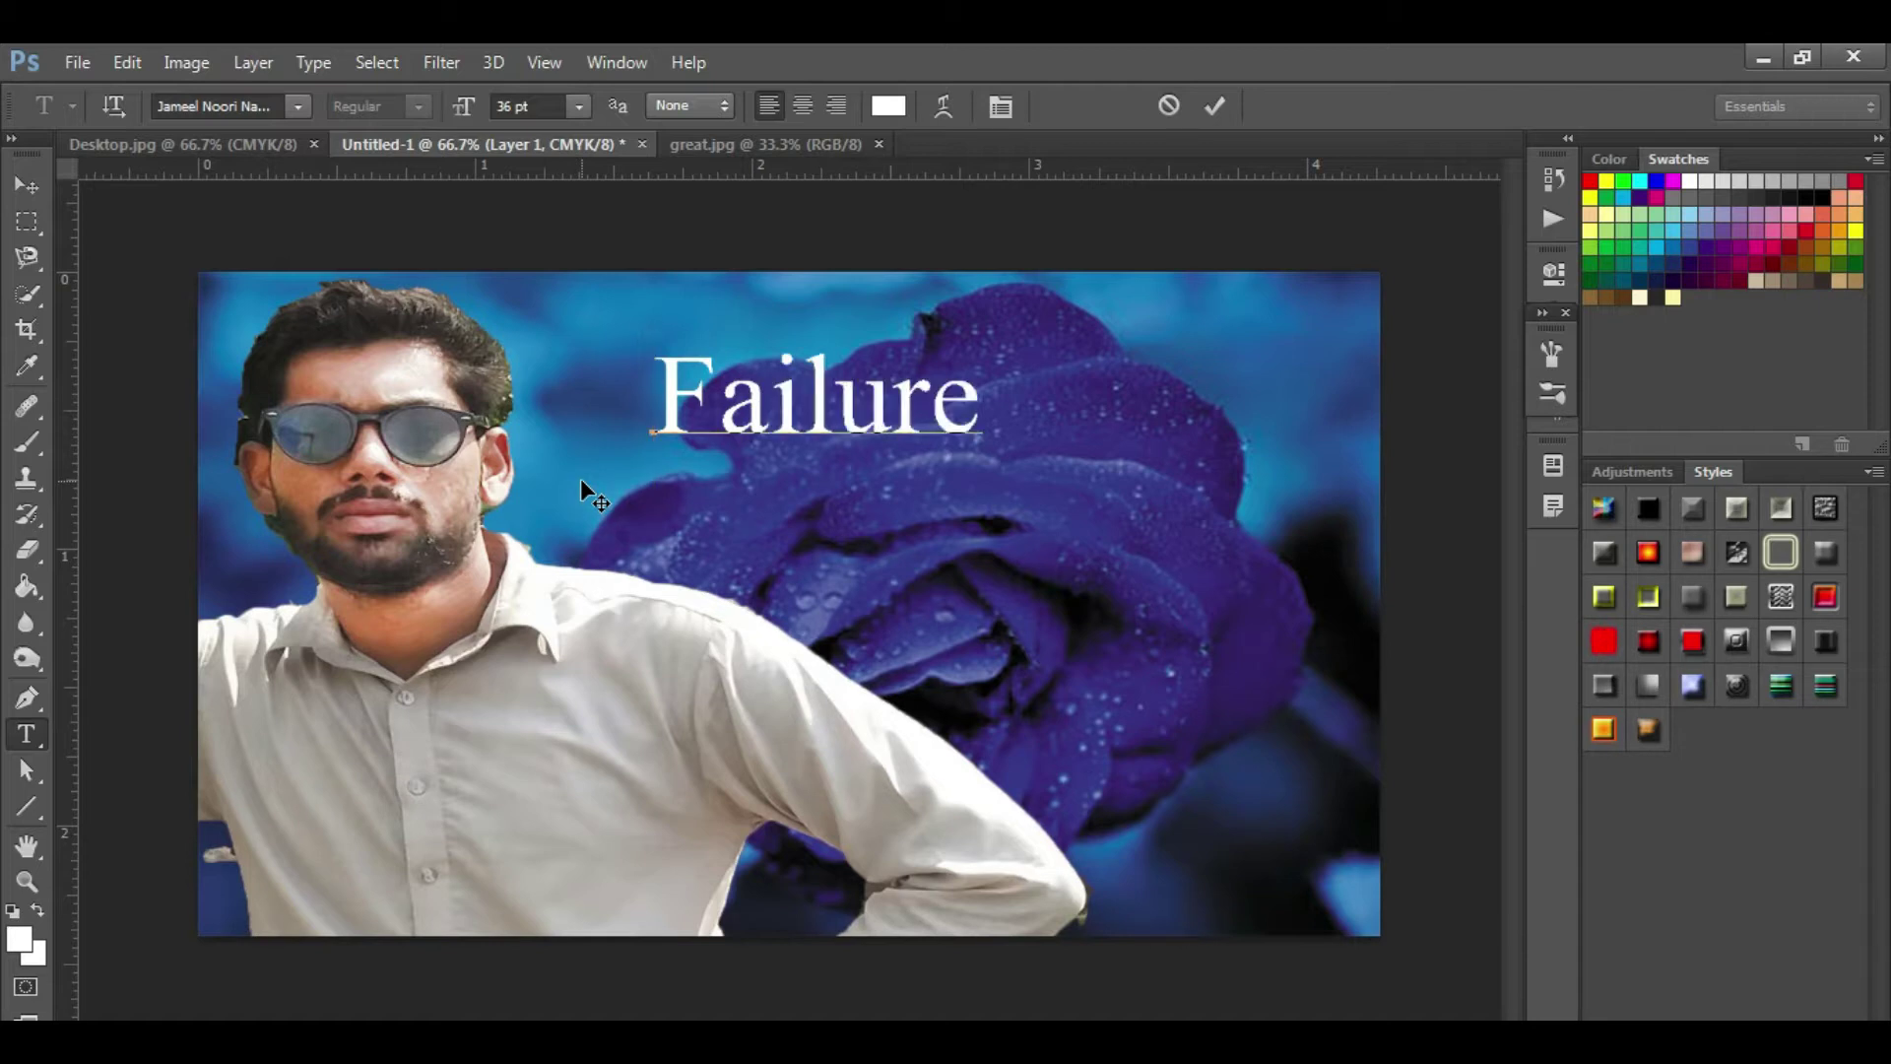
type(" is")
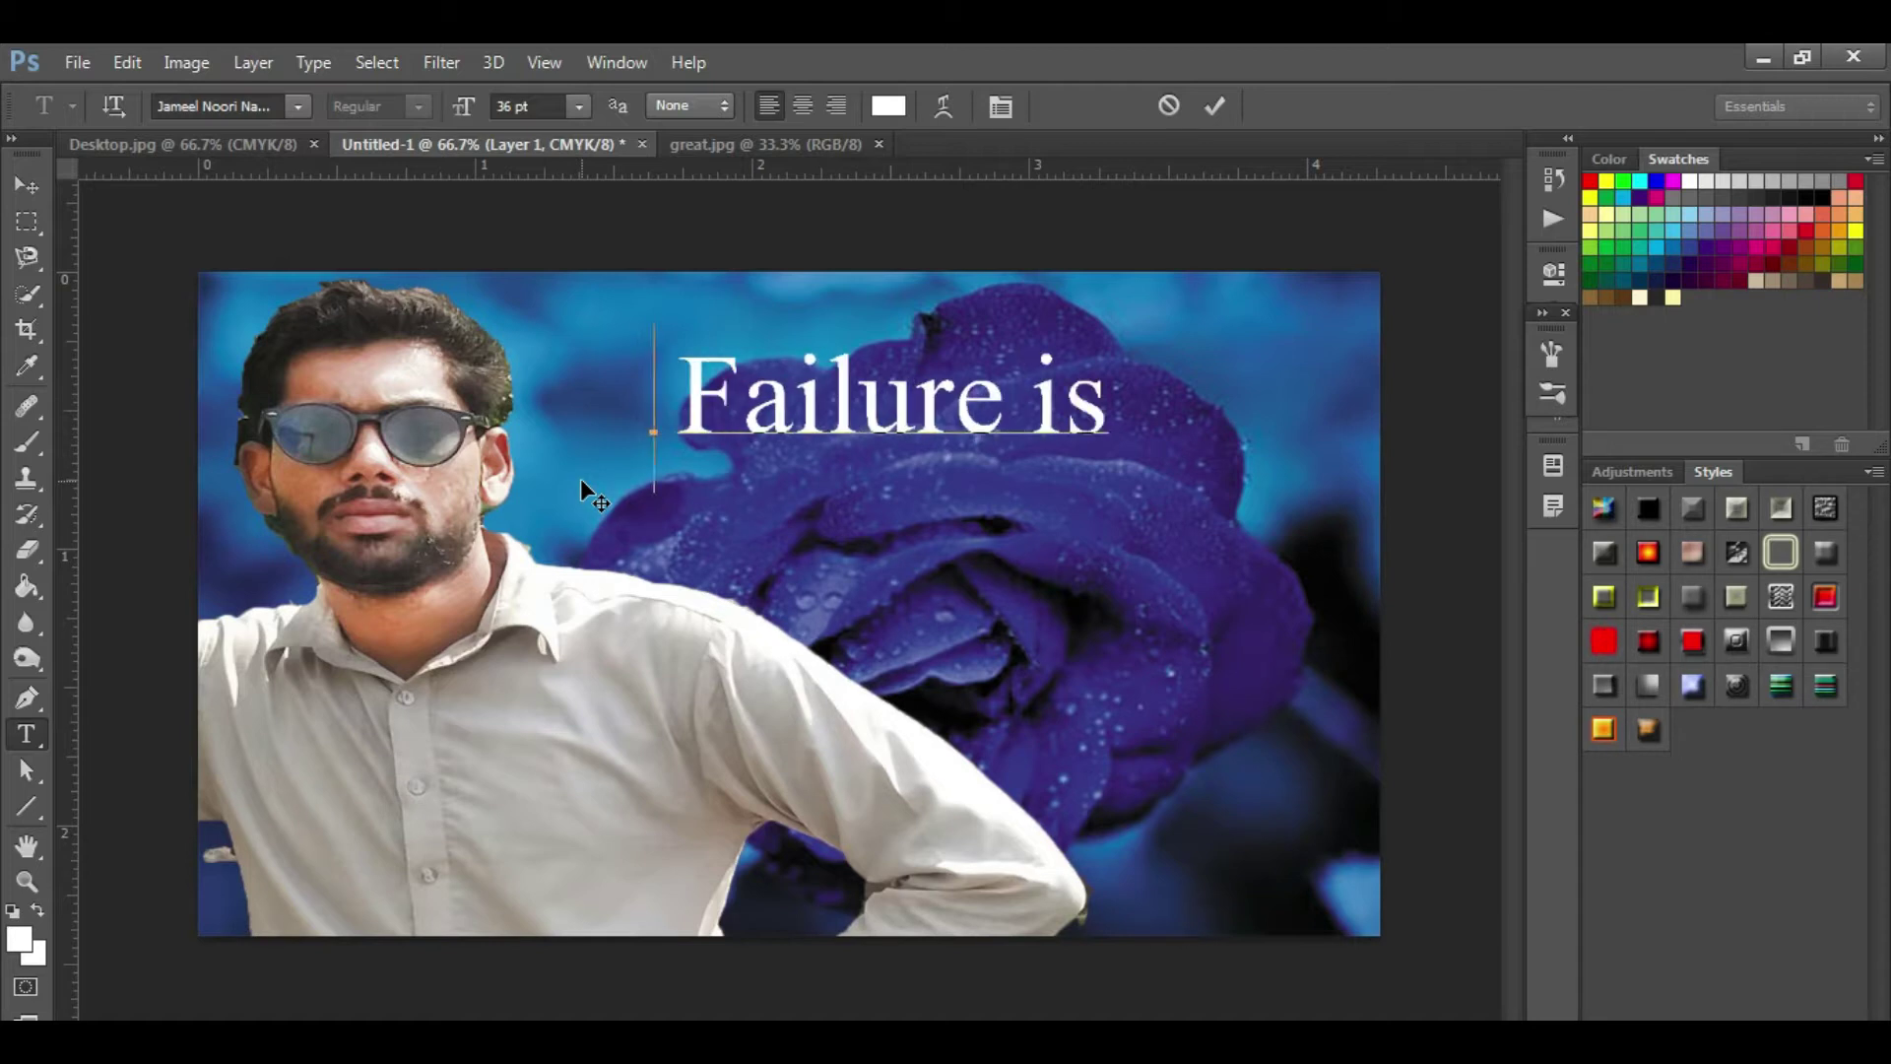
type(" a")
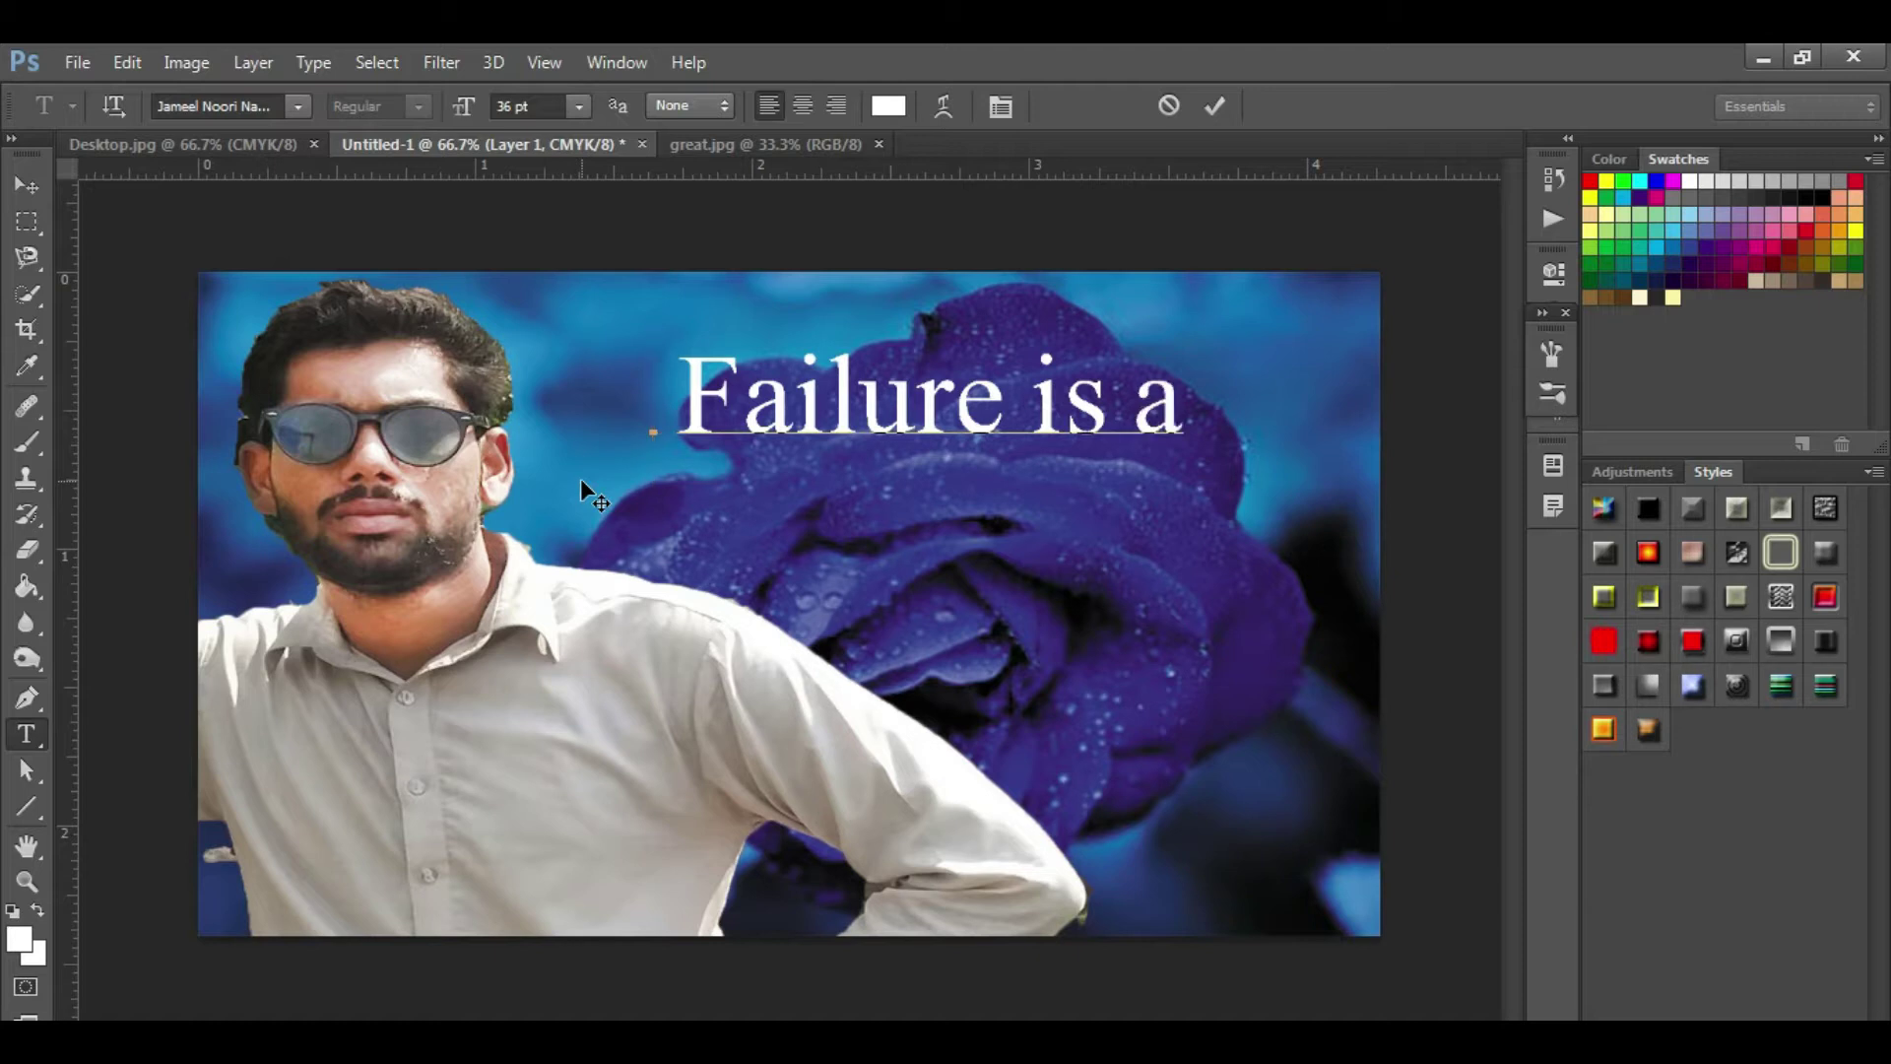
type(" A")
key("BackSpace")
key("BackSpace")
type("Tuit")
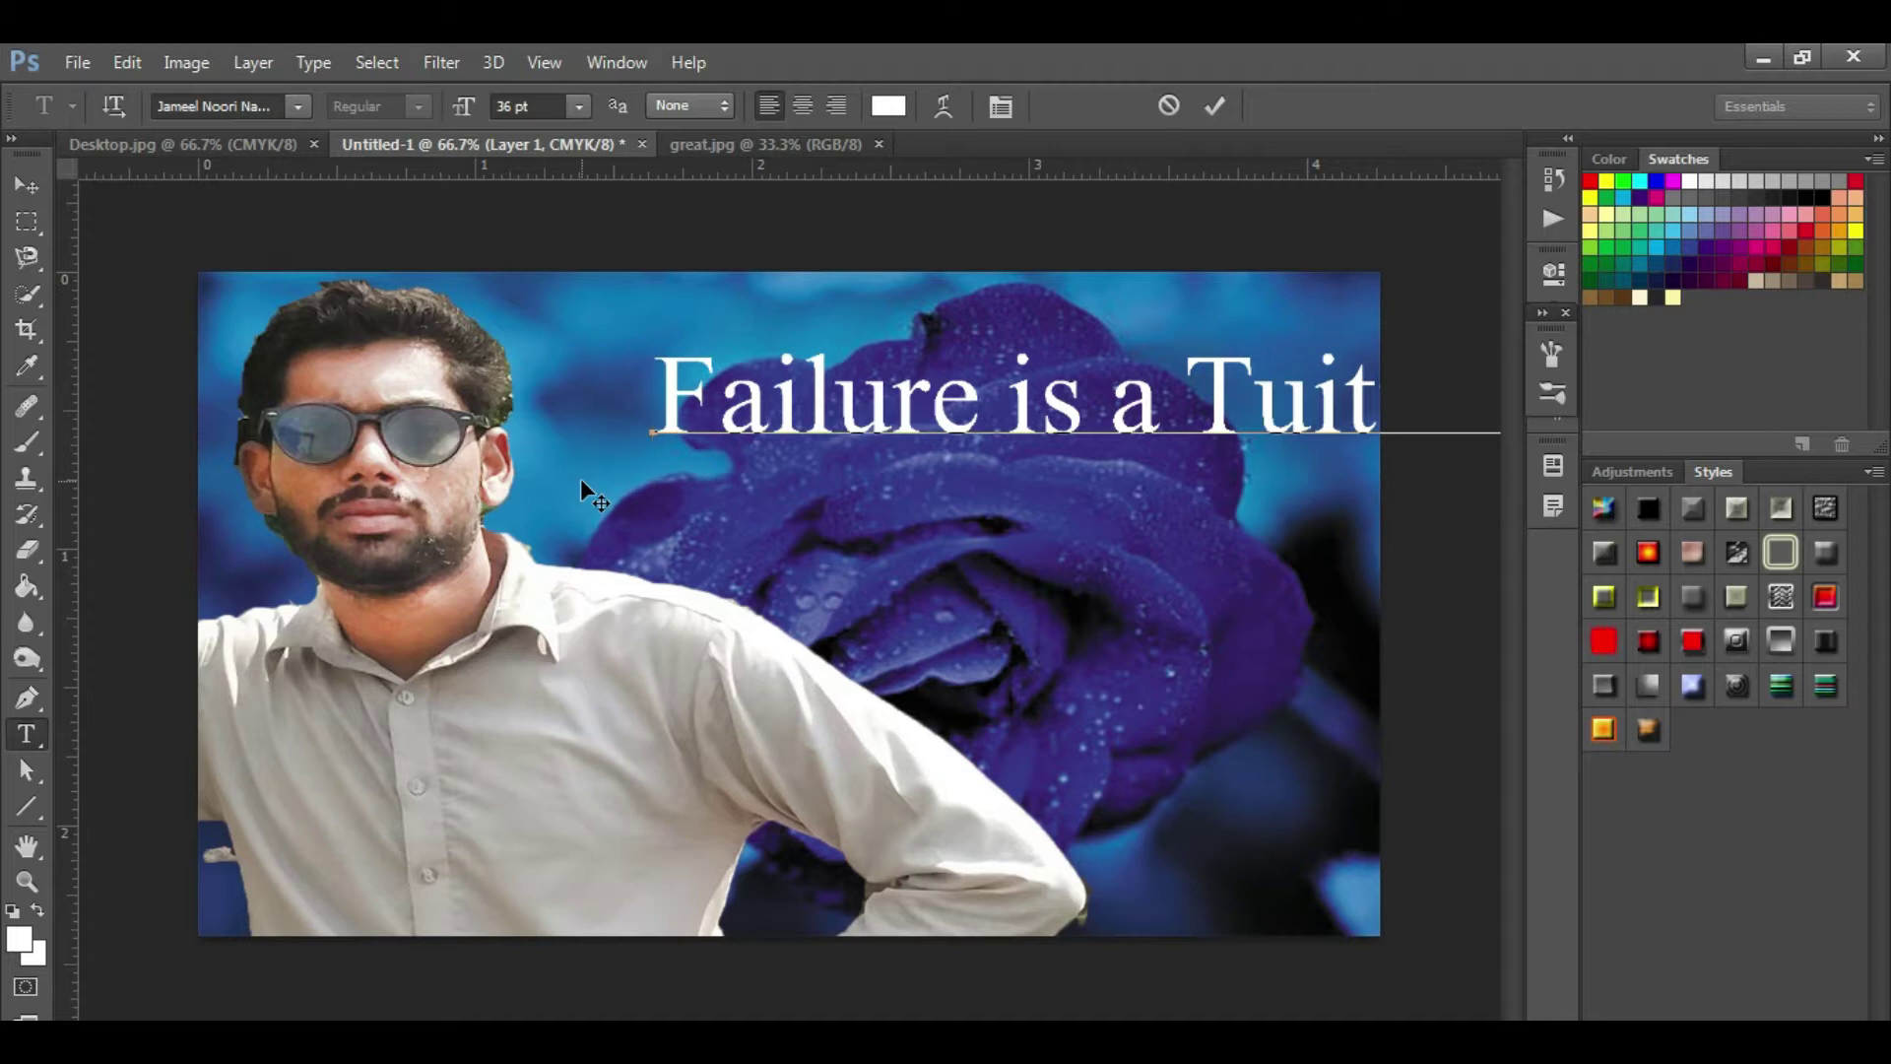
Move the 'Failure is a Tuitionn' line left and reopen it for text editing.
left_click(29, 190)
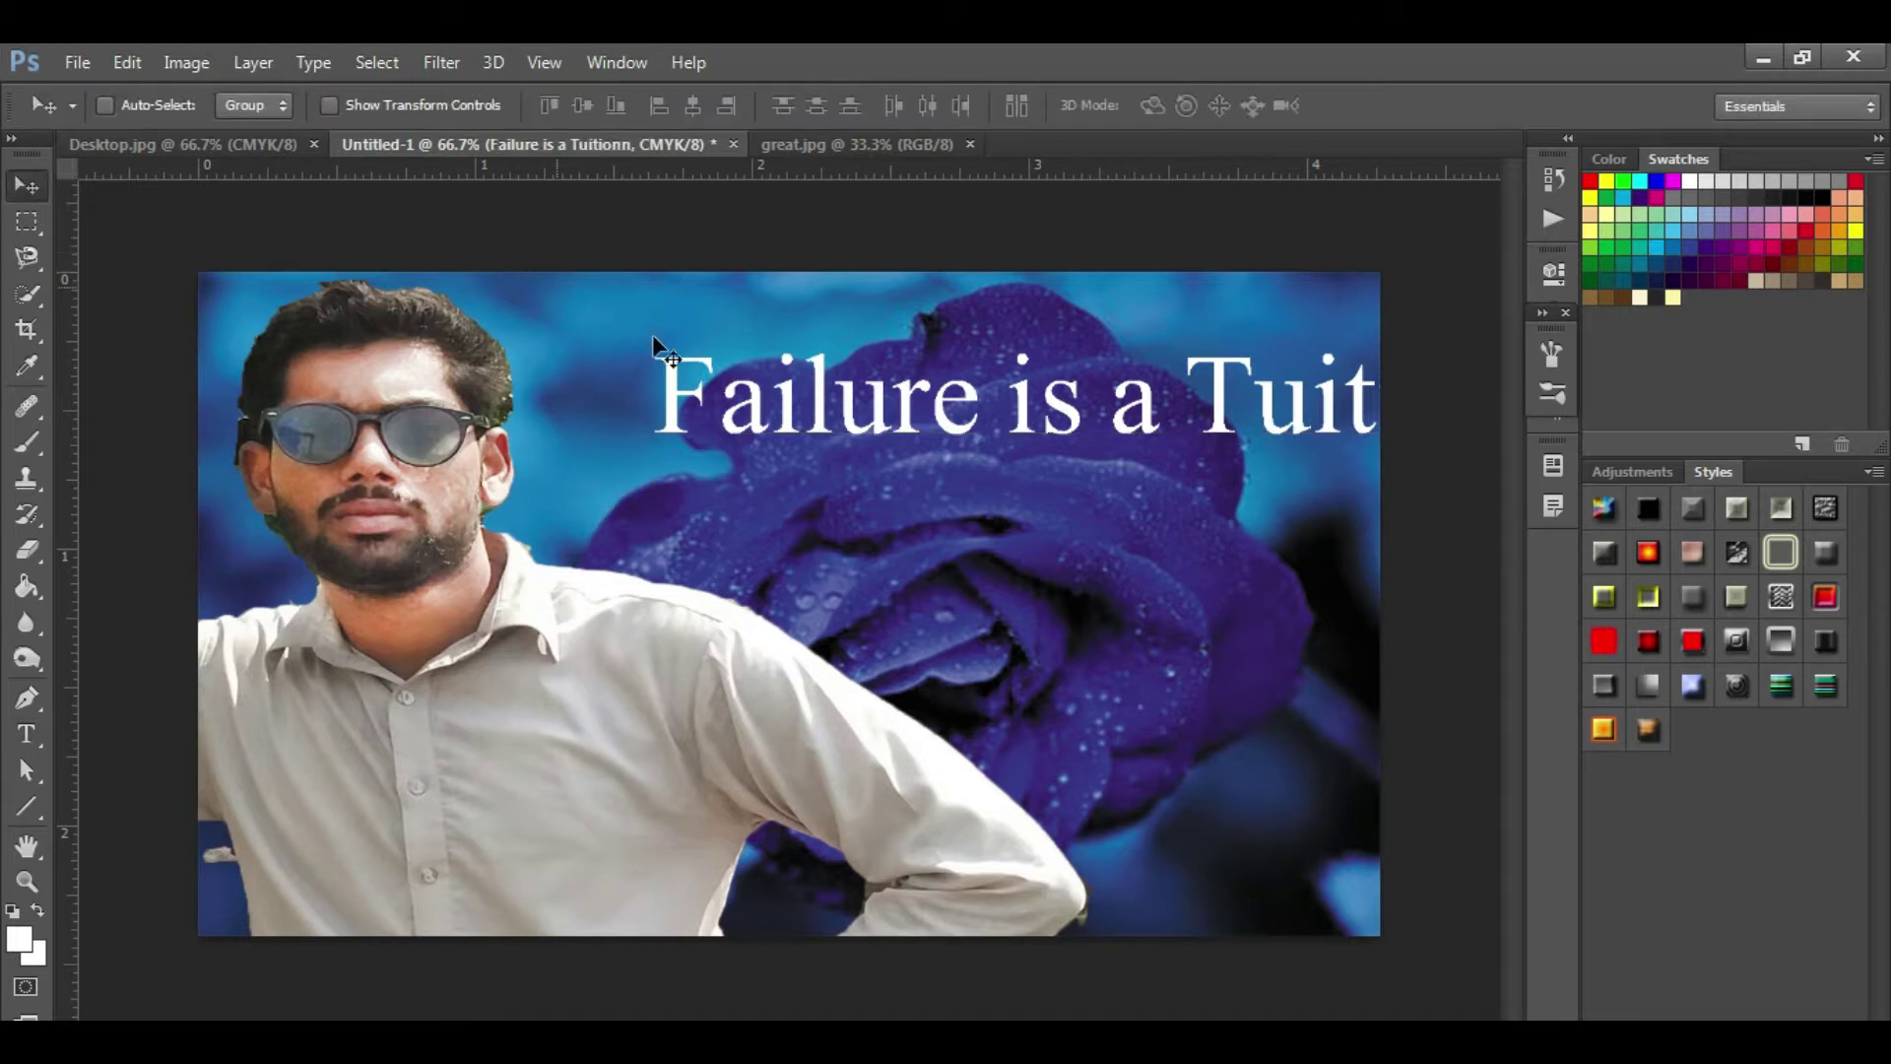
left_click_drag(731, 376, 409, 376)
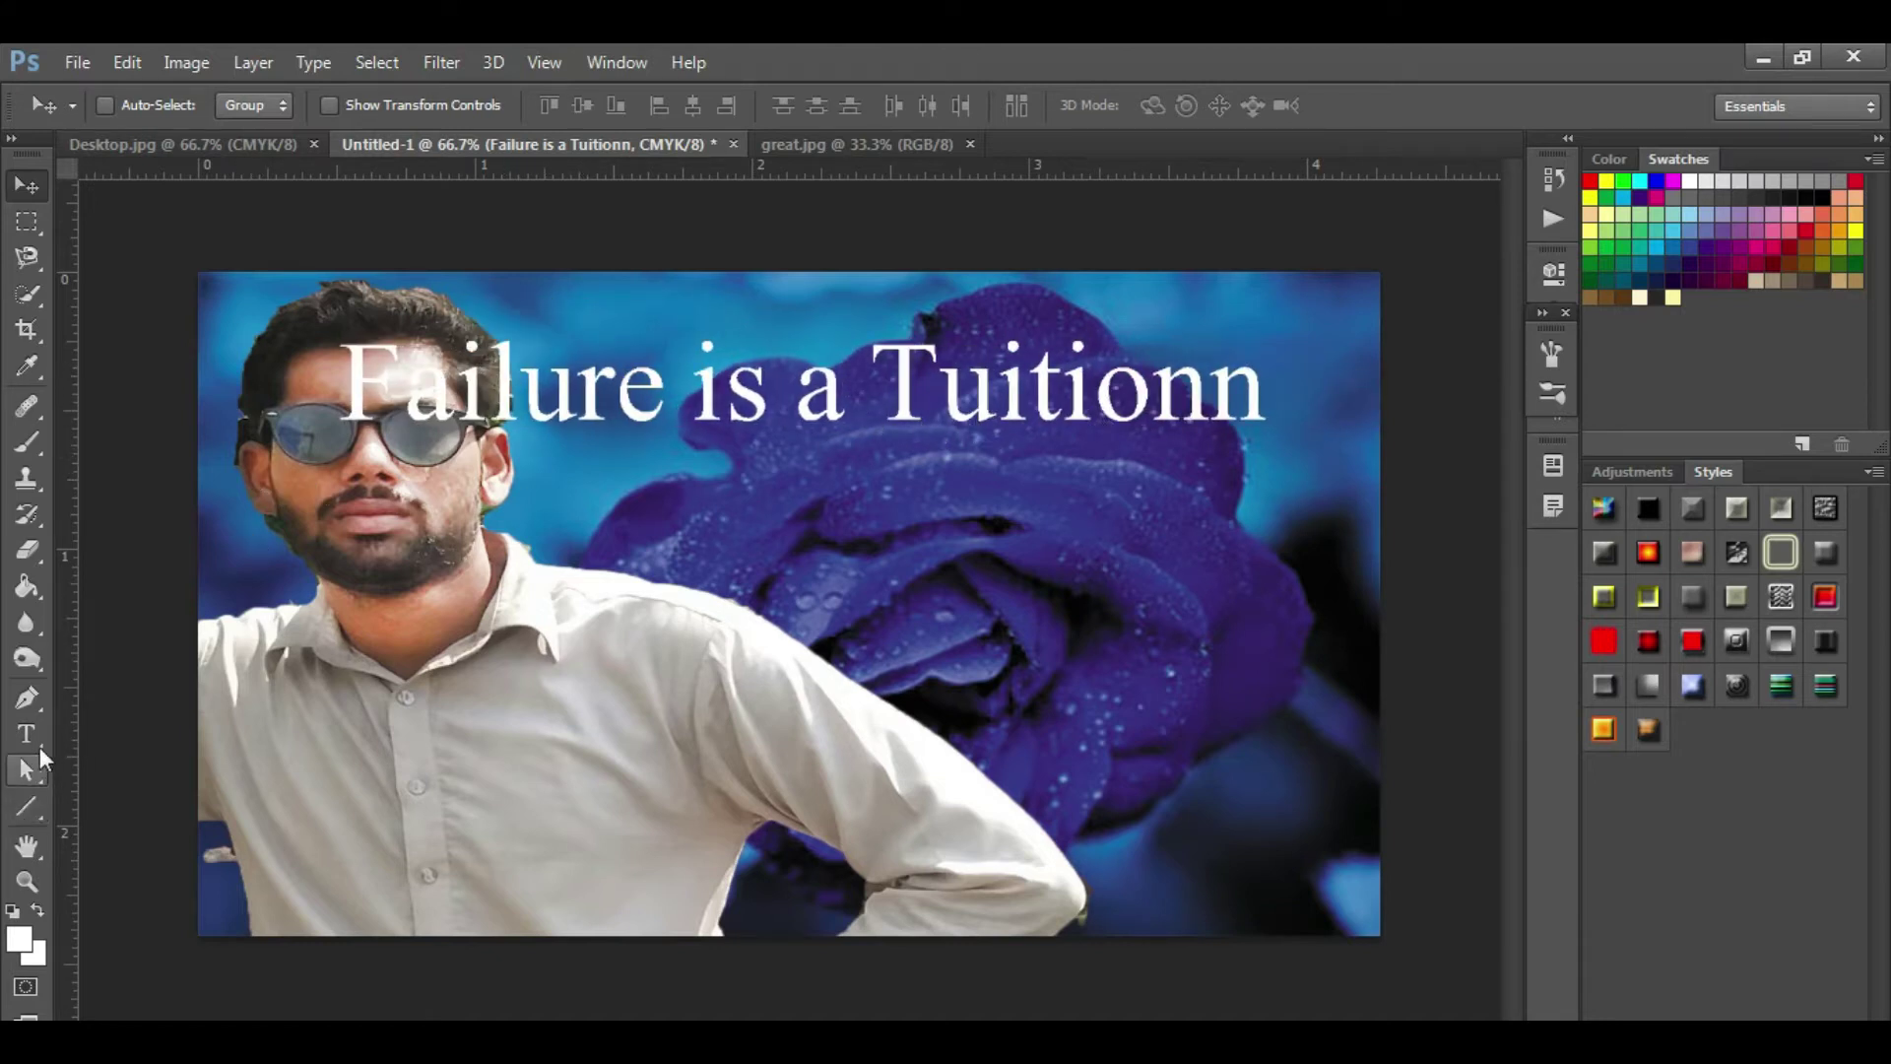
left_click_drag(30, 737, 187, 729)
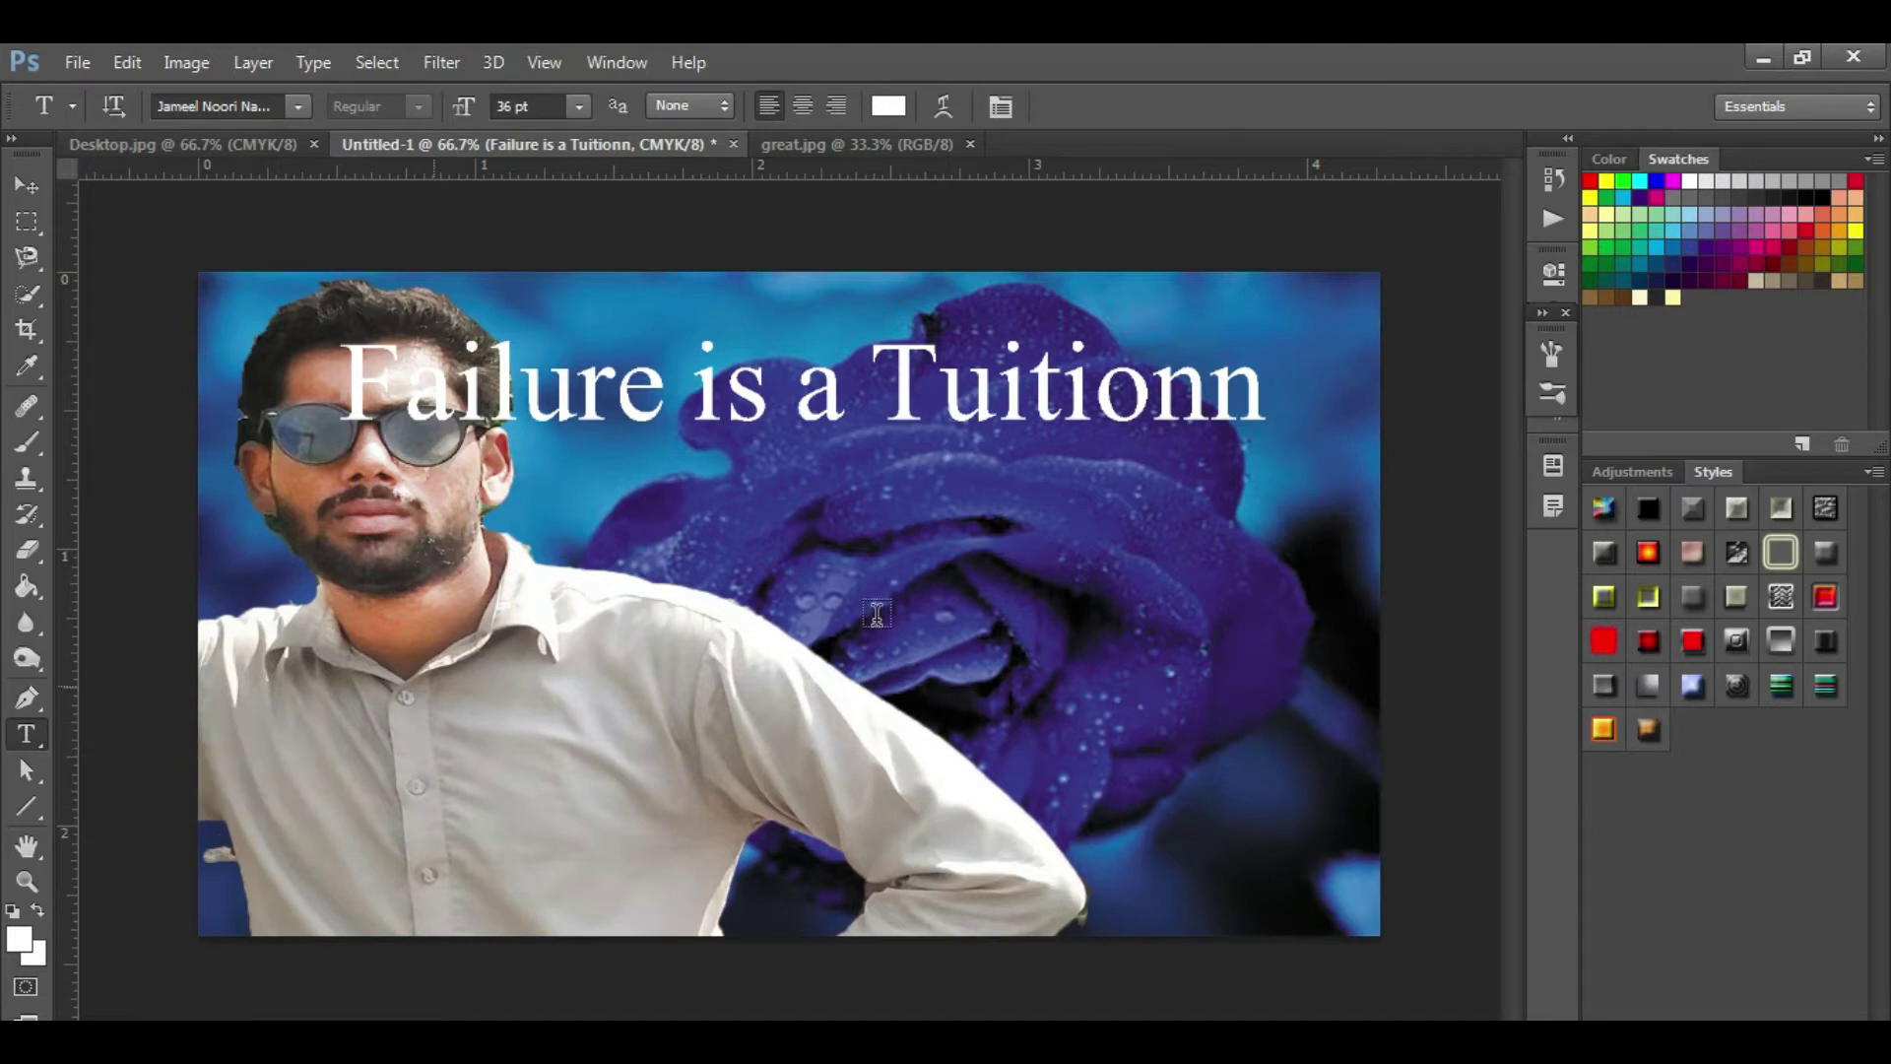
left_click(1273, 402)
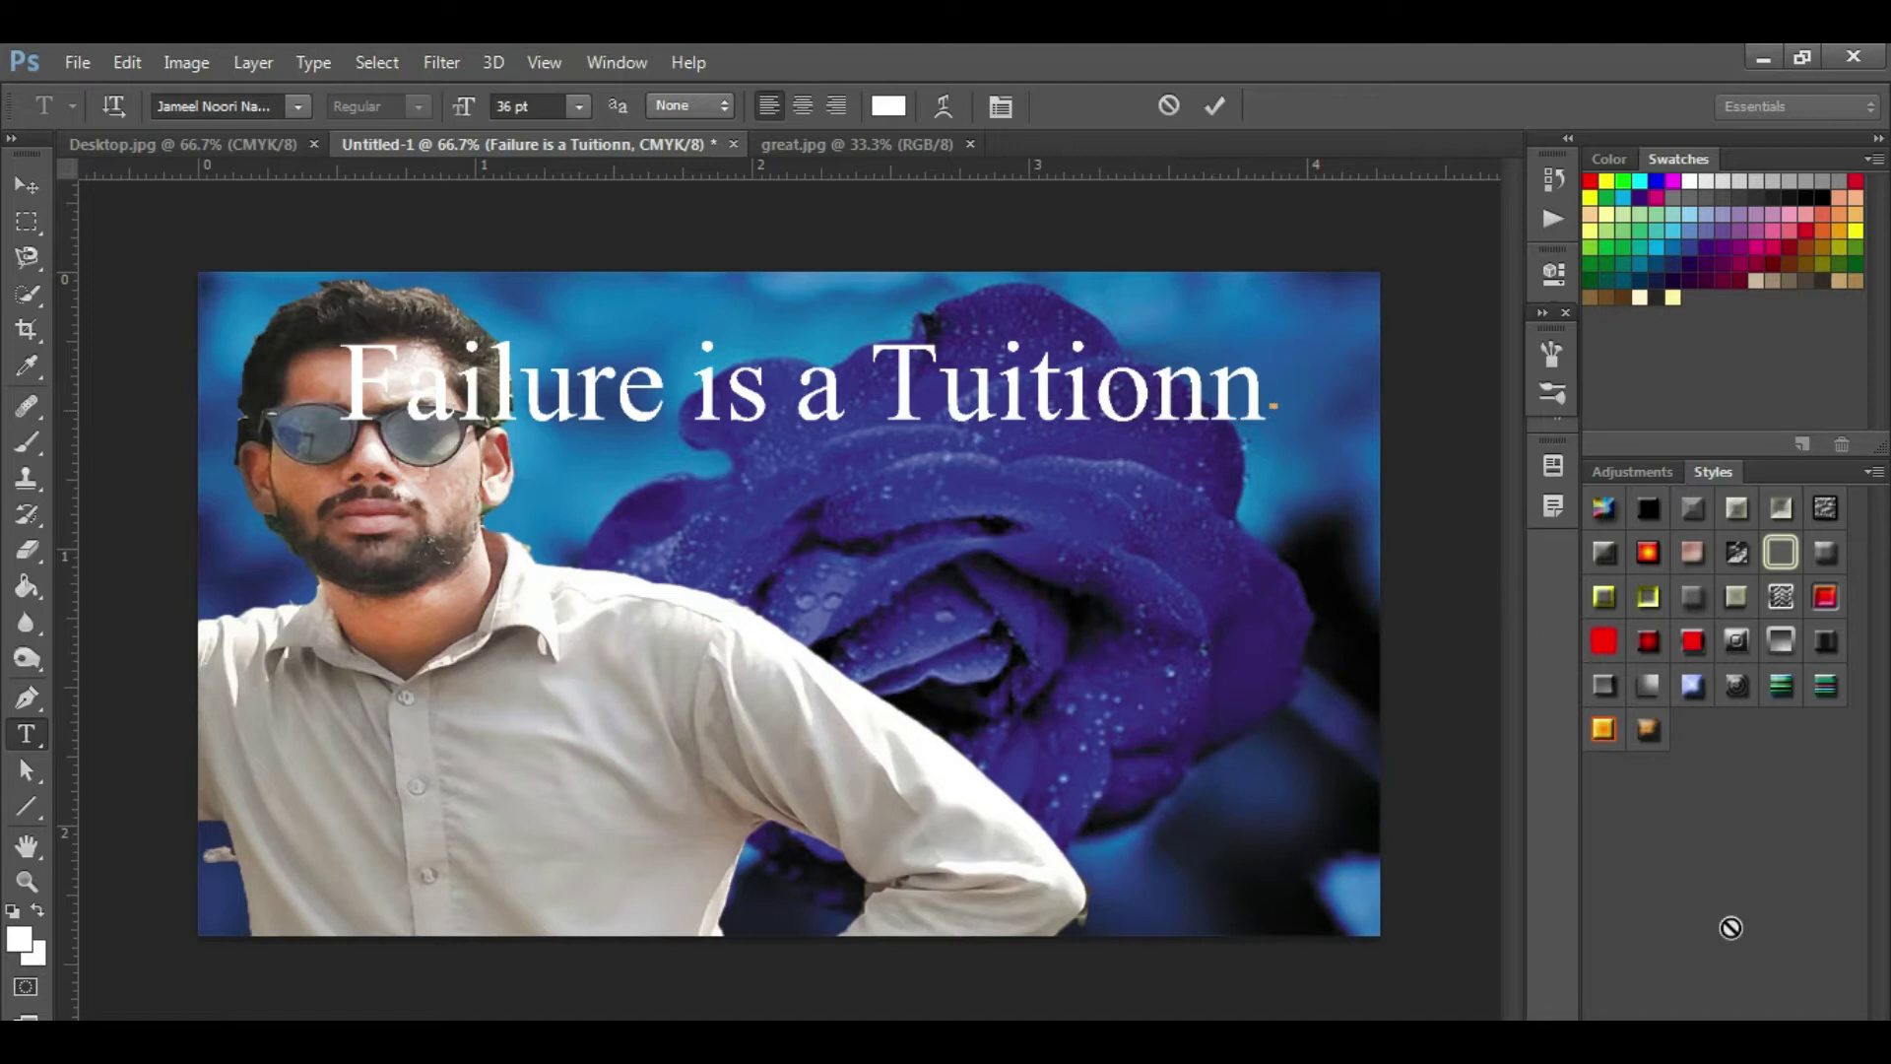
left_click(1628, 474)
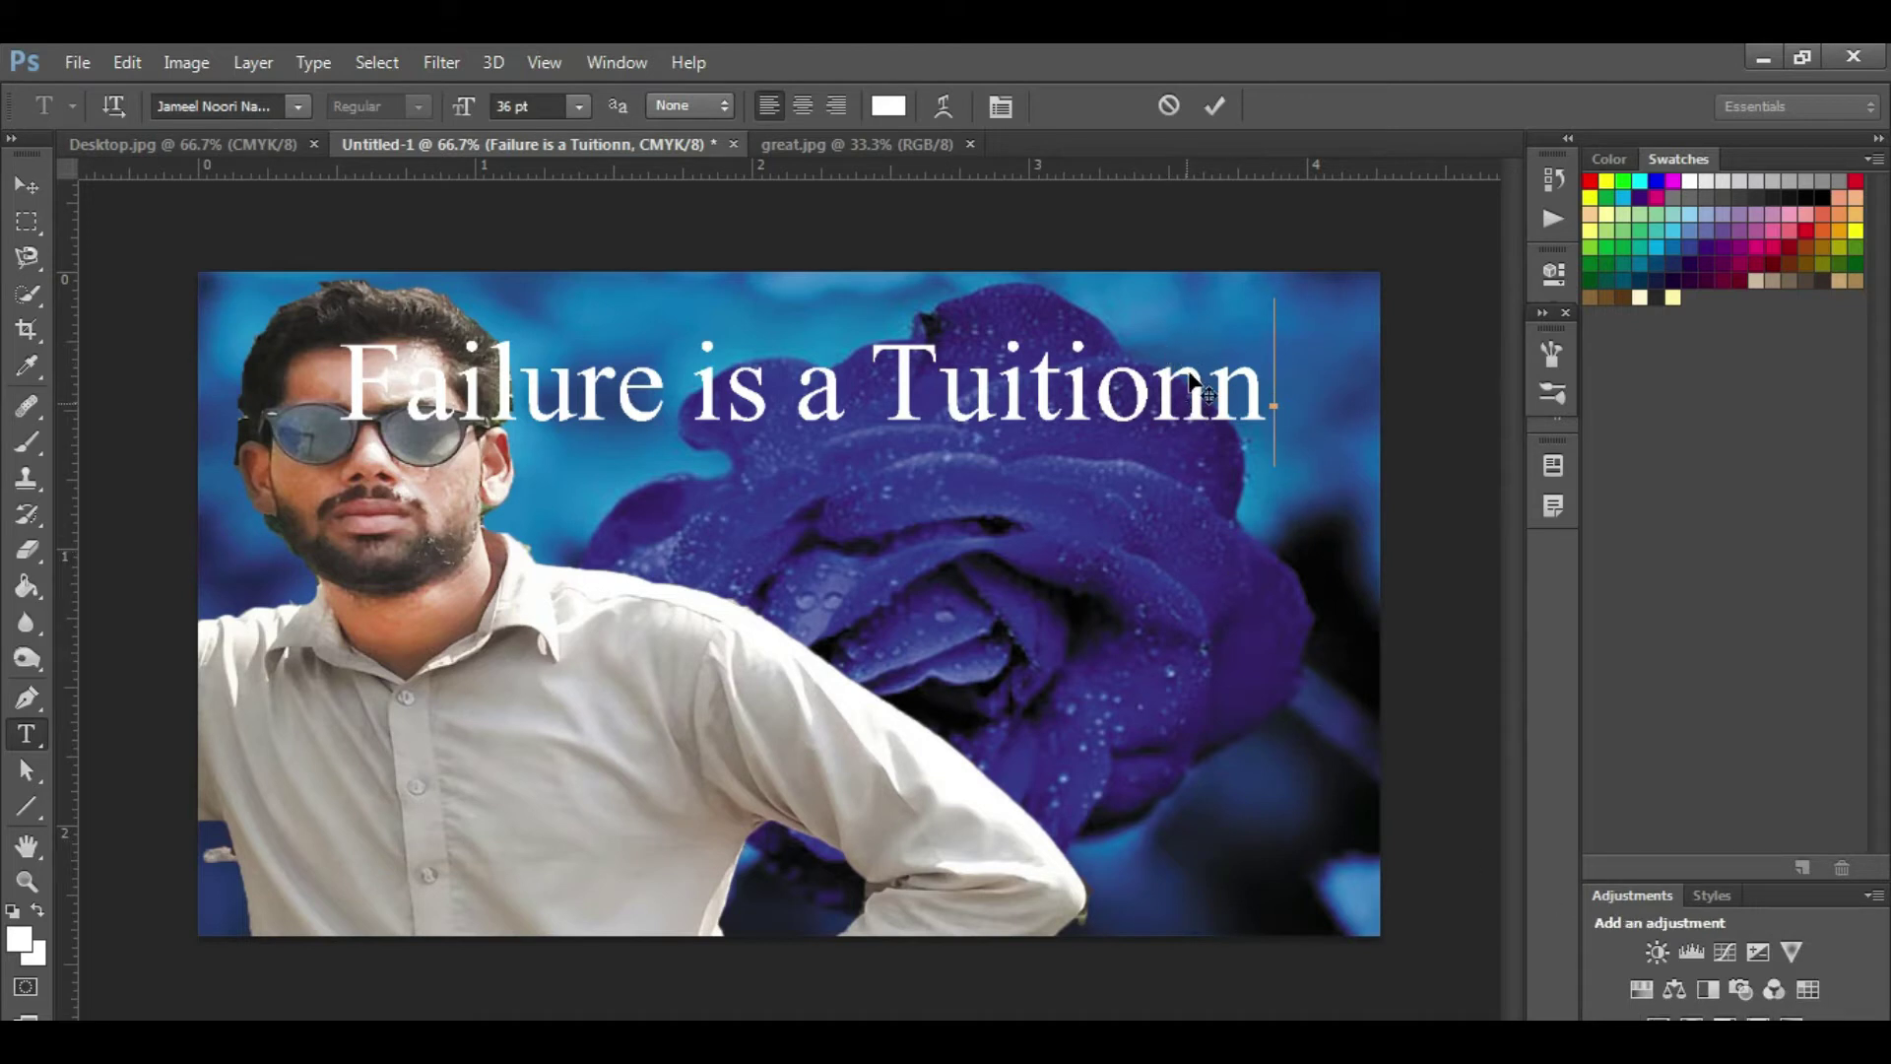
Correct the headline to read 'Failure is a Tuition Fee' and start a new line.
left_click(1215, 105)
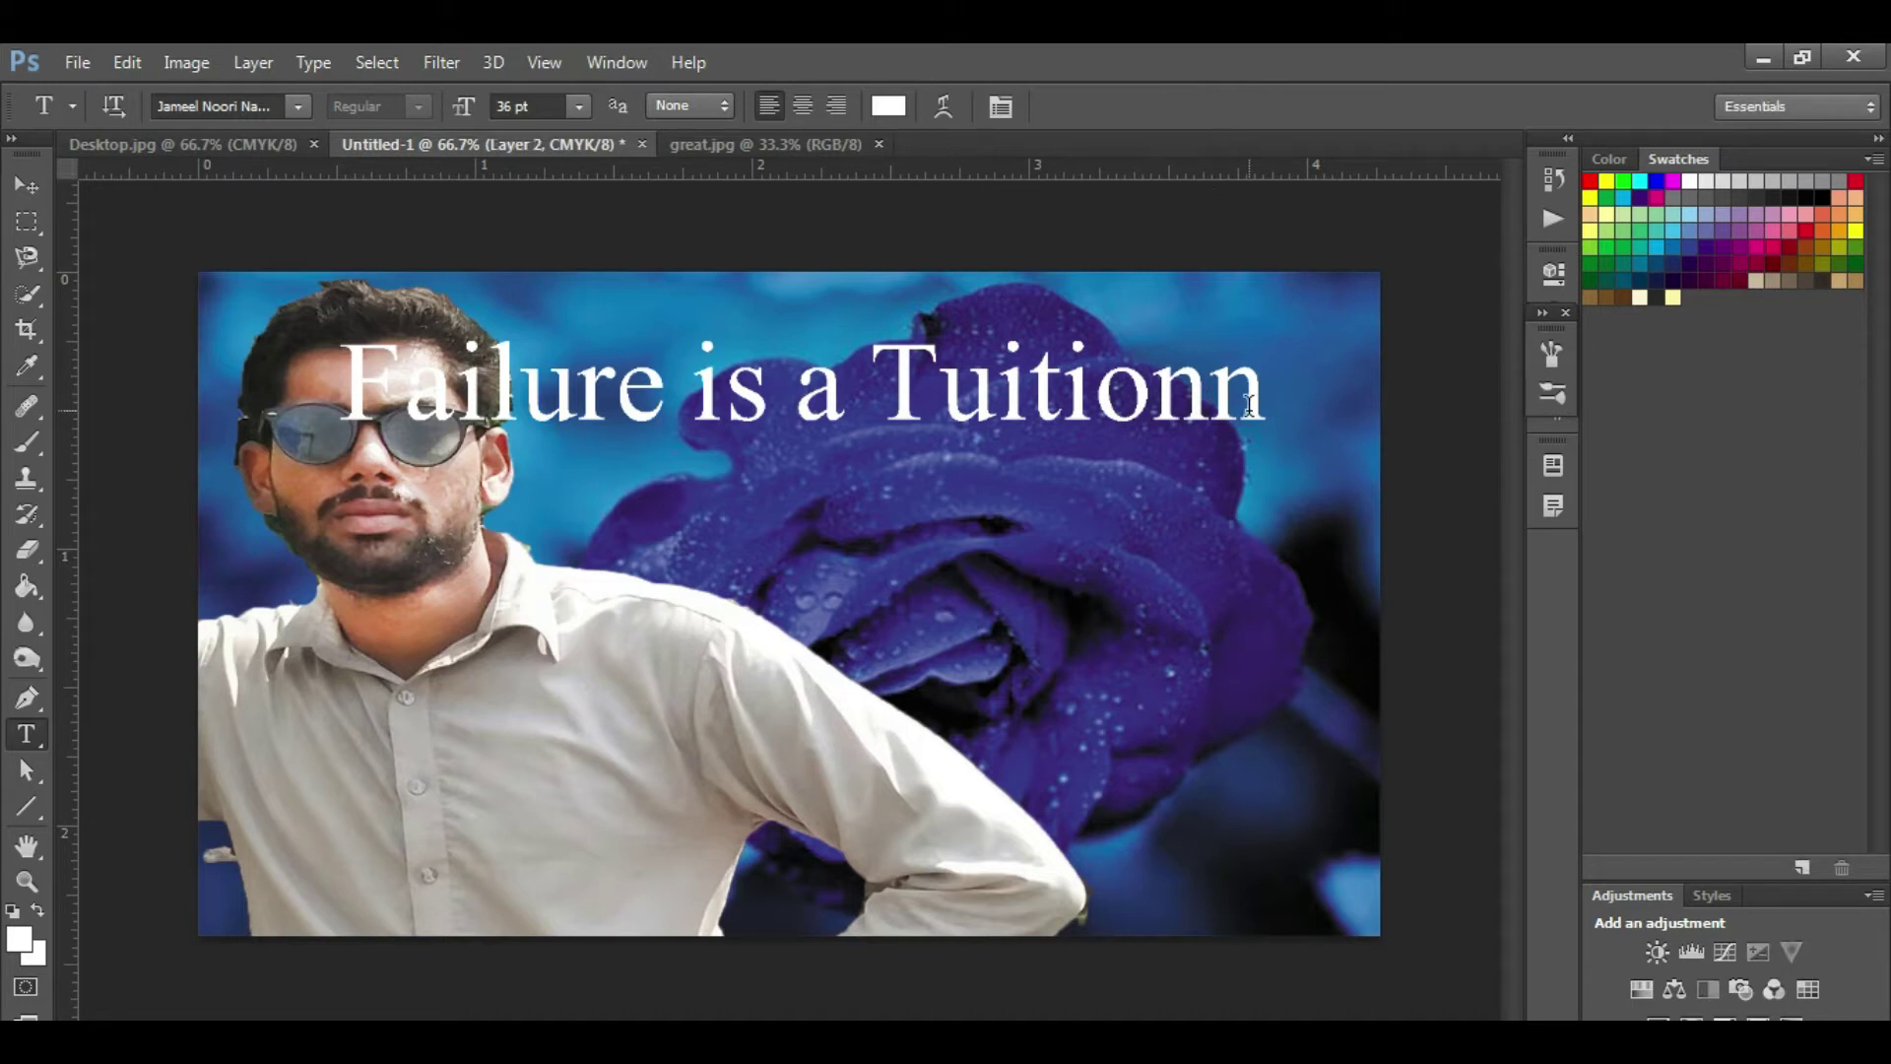
left_click(1249, 399)
key("BackSpace")
key("BackSpace")
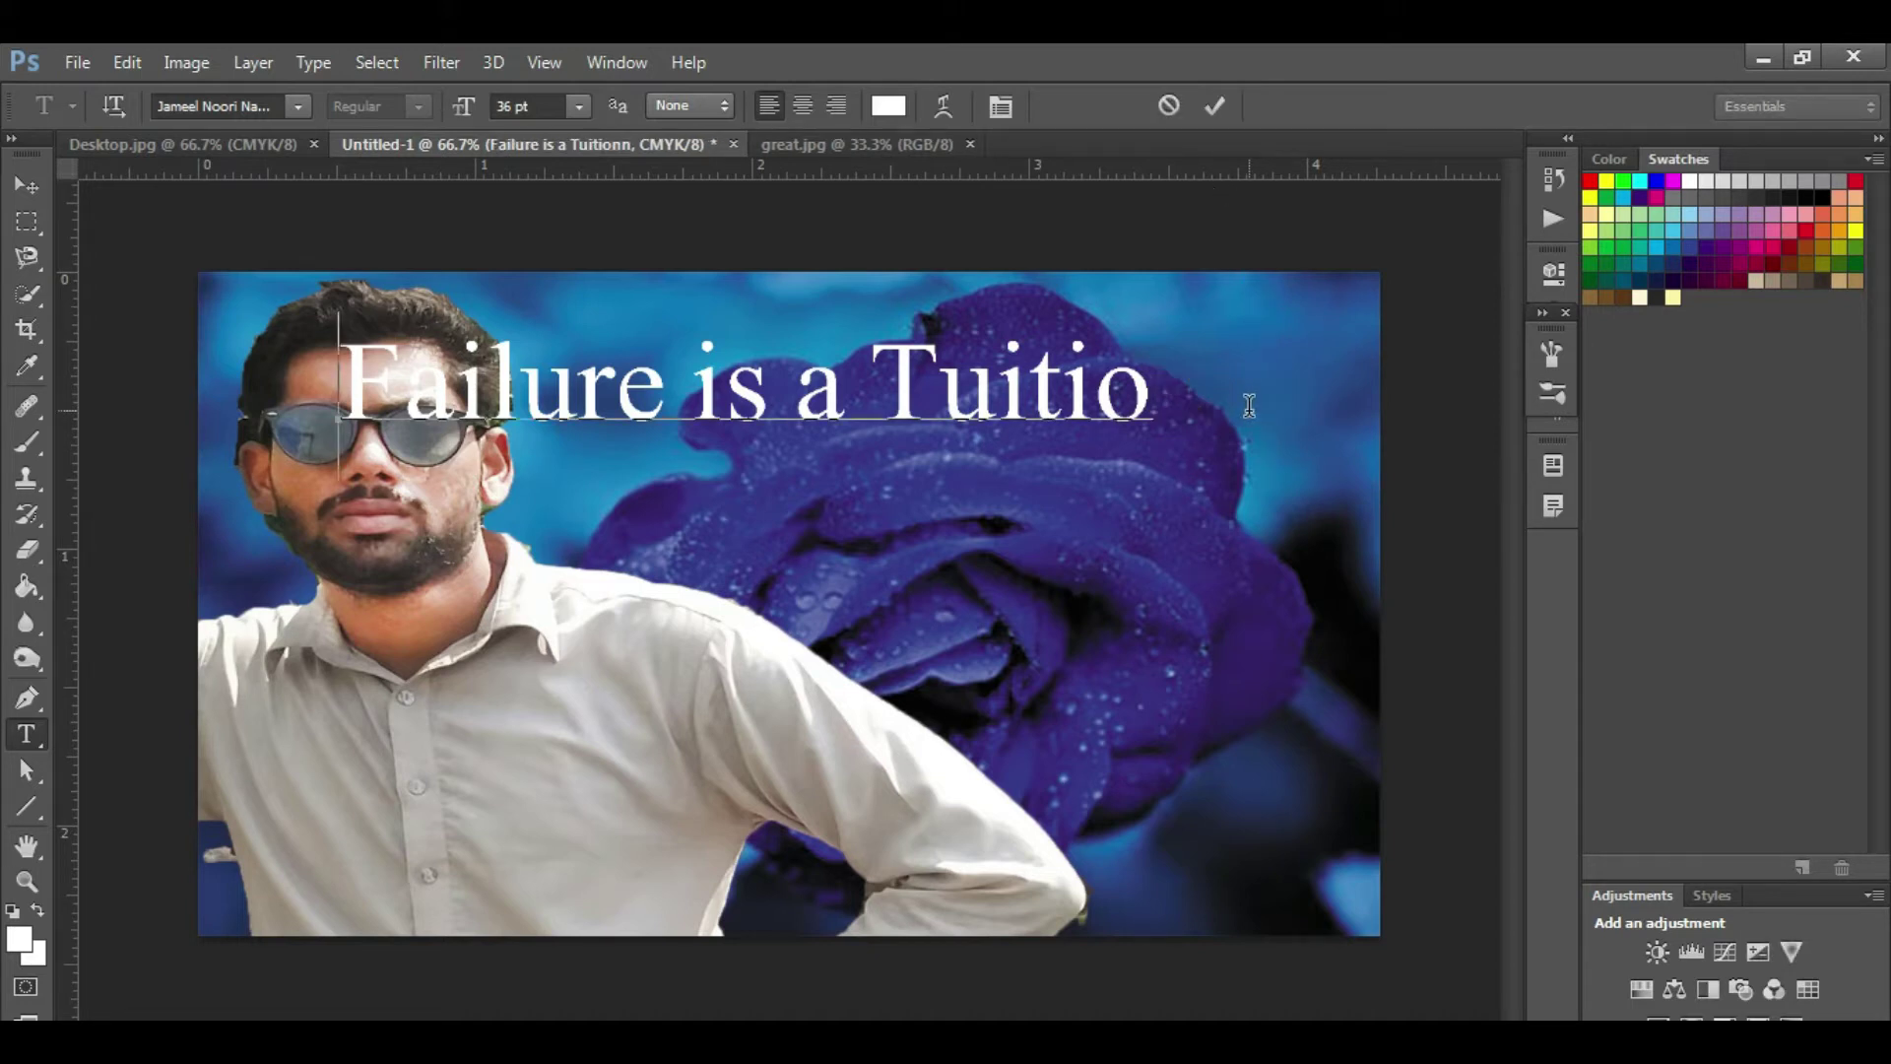
type("n Fee")
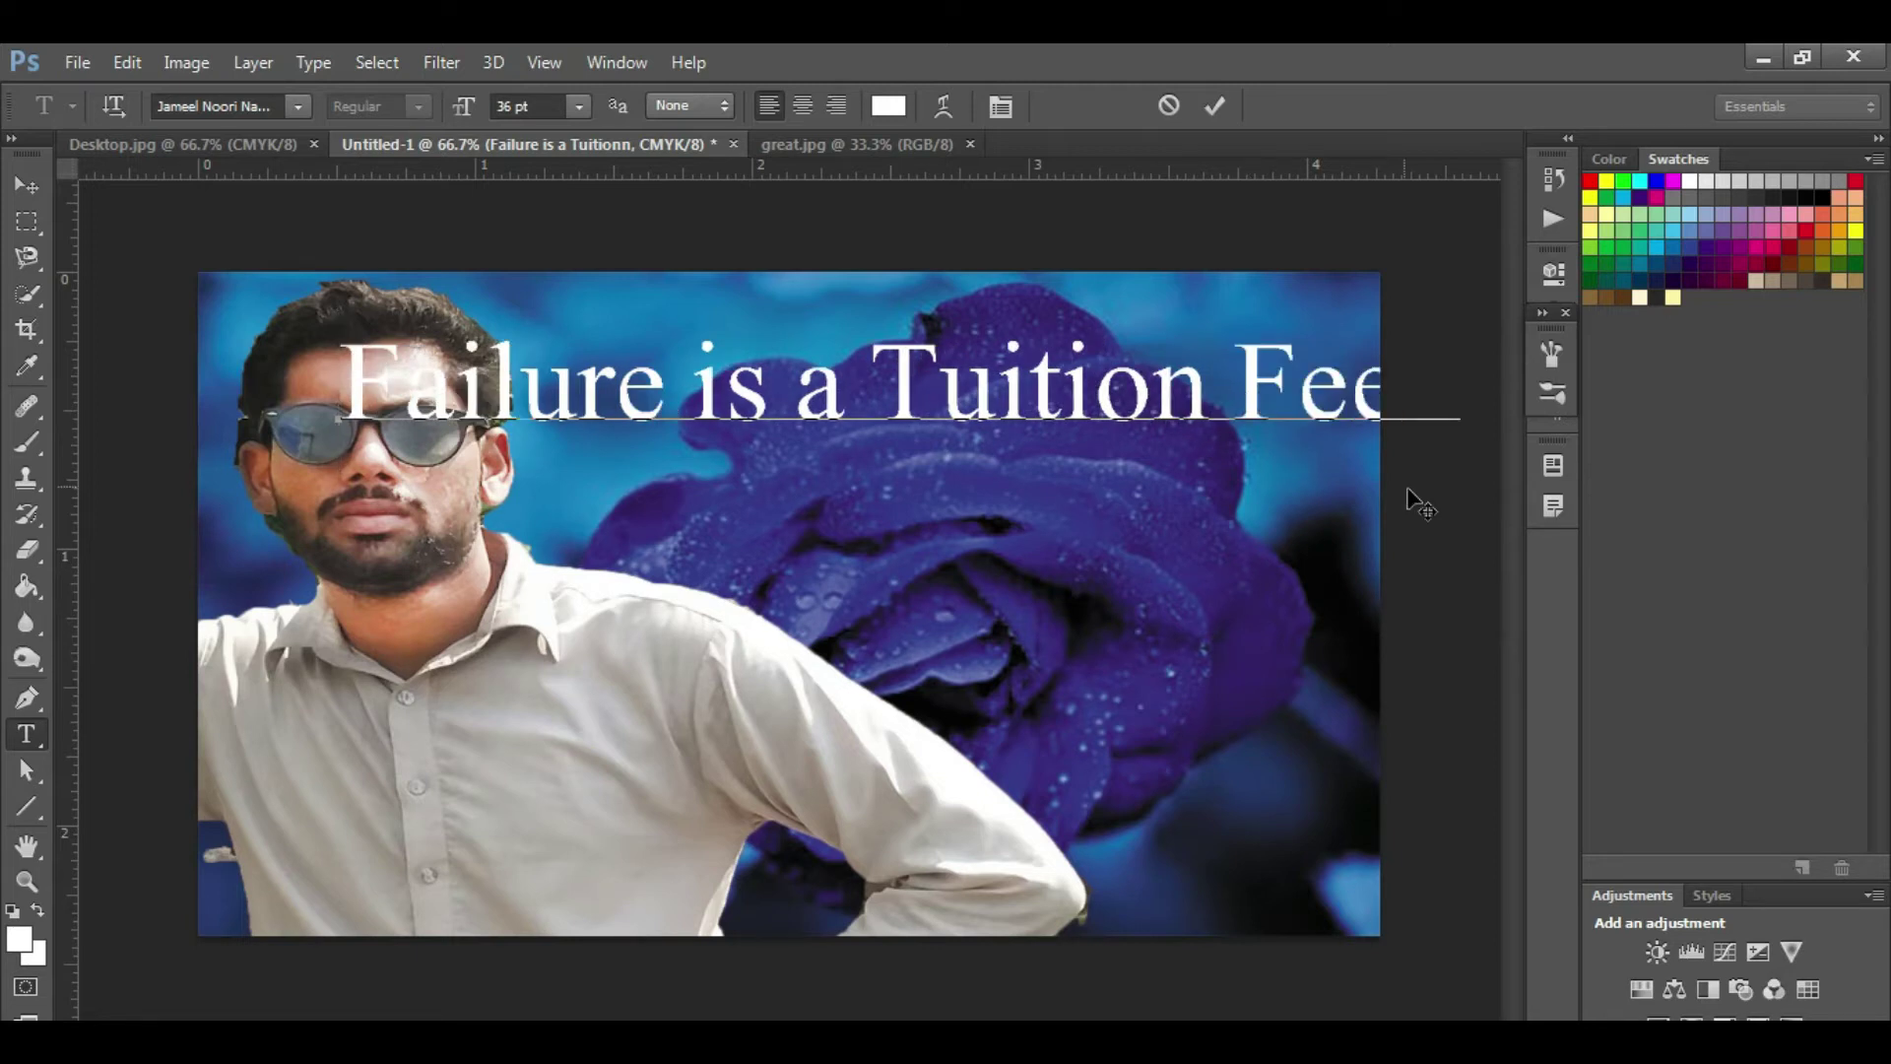
key("Return")
Type the second line 'Which you pay for Succe', fixing typos, then select all text.
type("Why")
key("BackSpace")
type("ich")
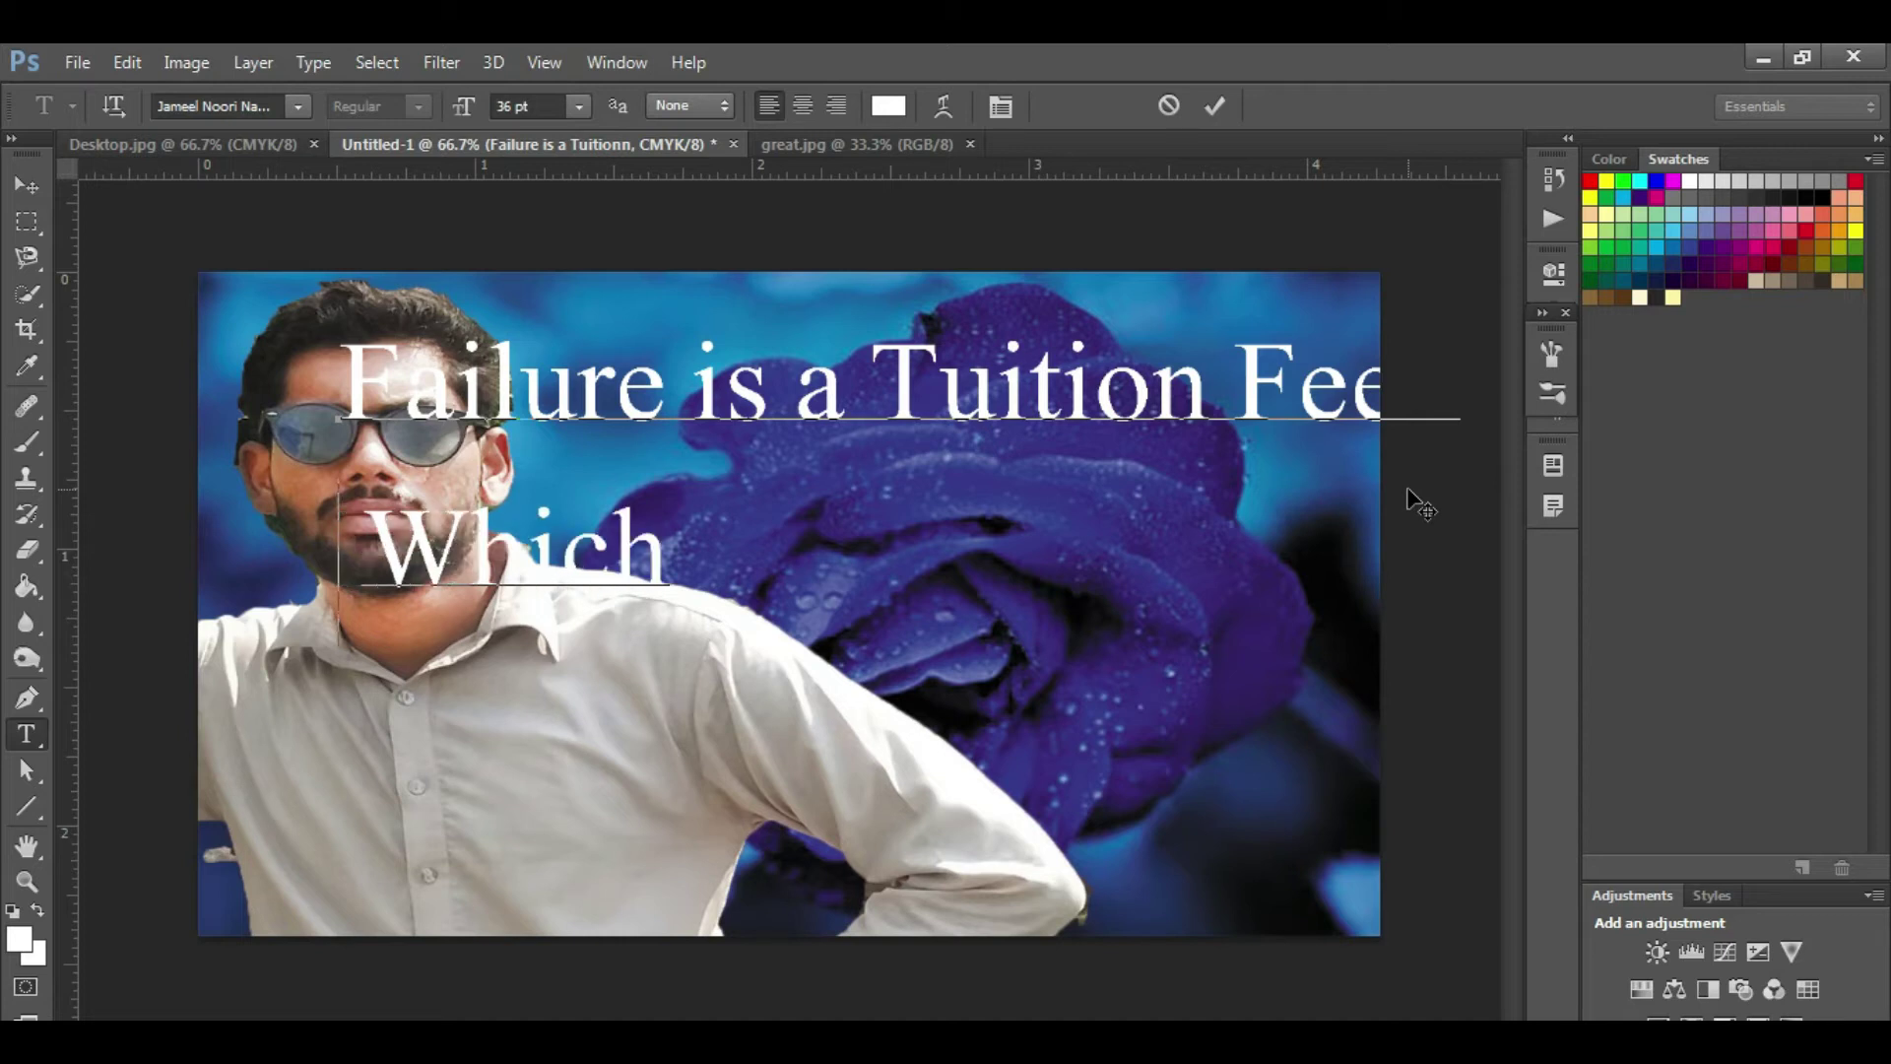
type(" vo")
type("u")
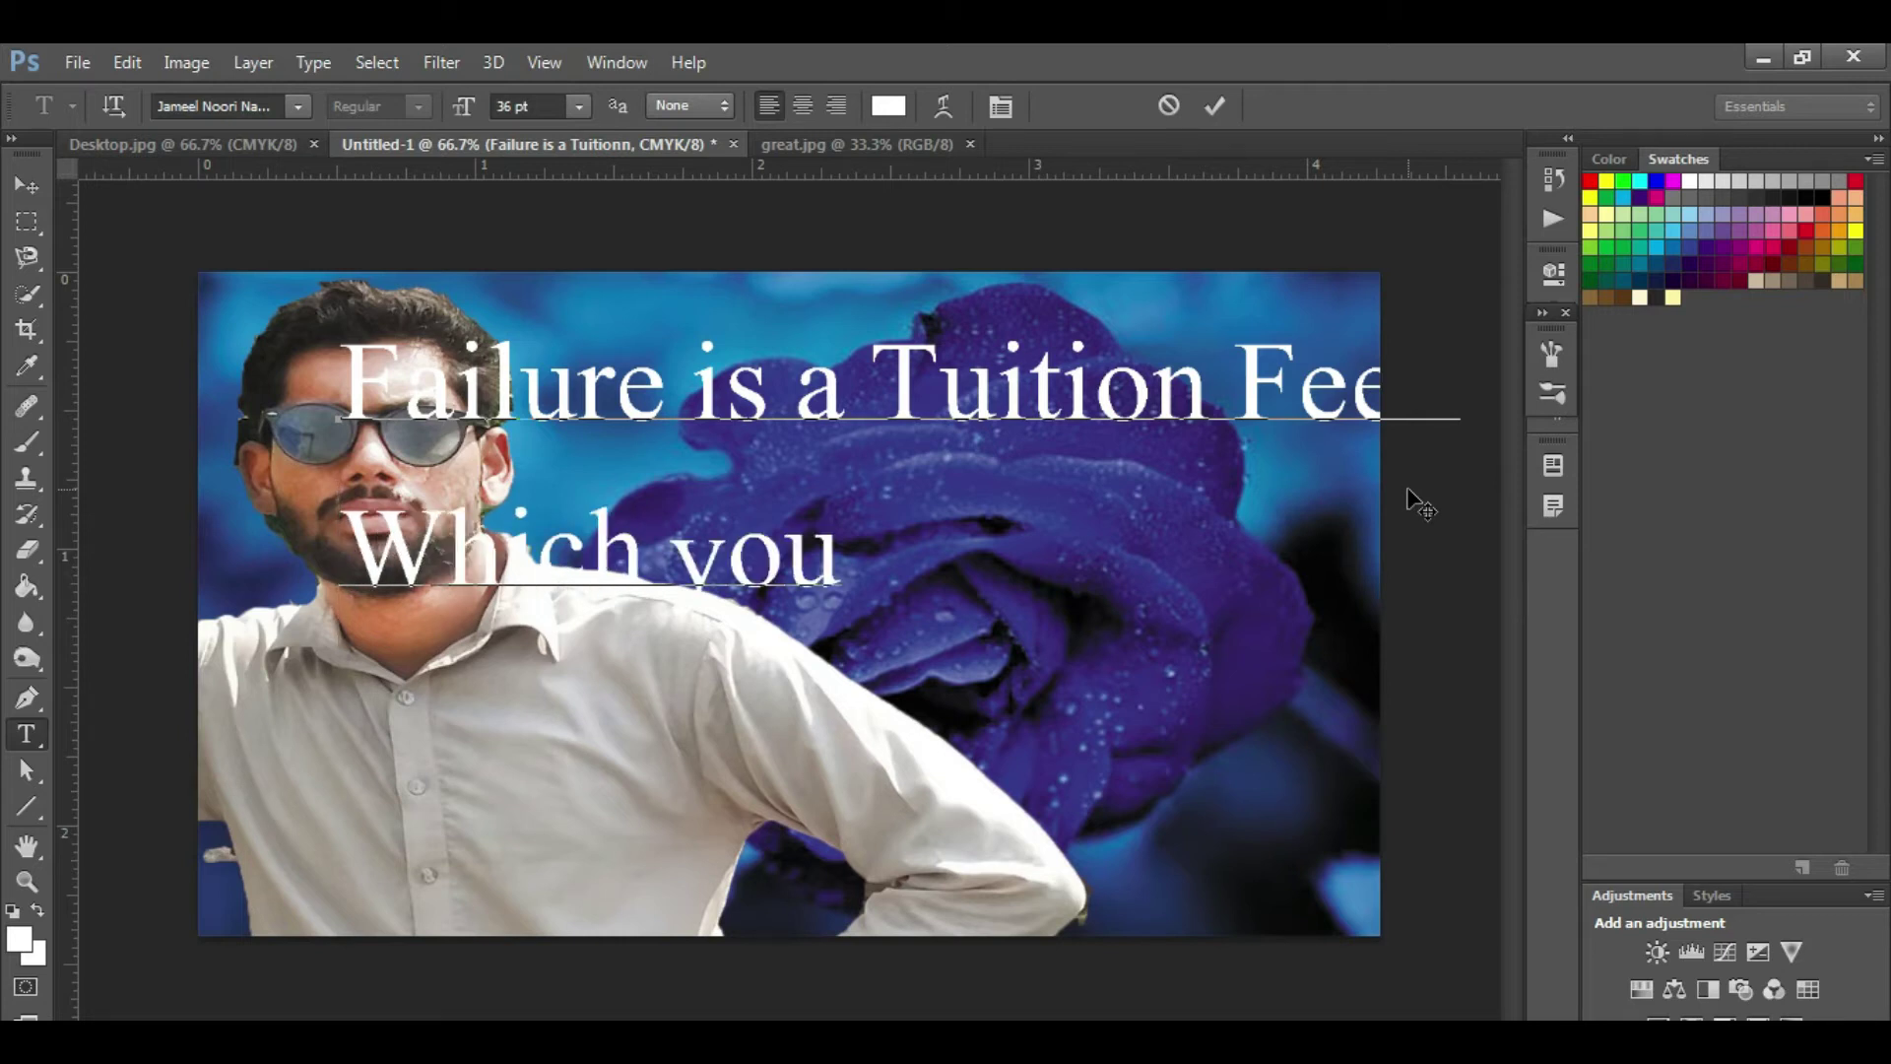
type("pay")
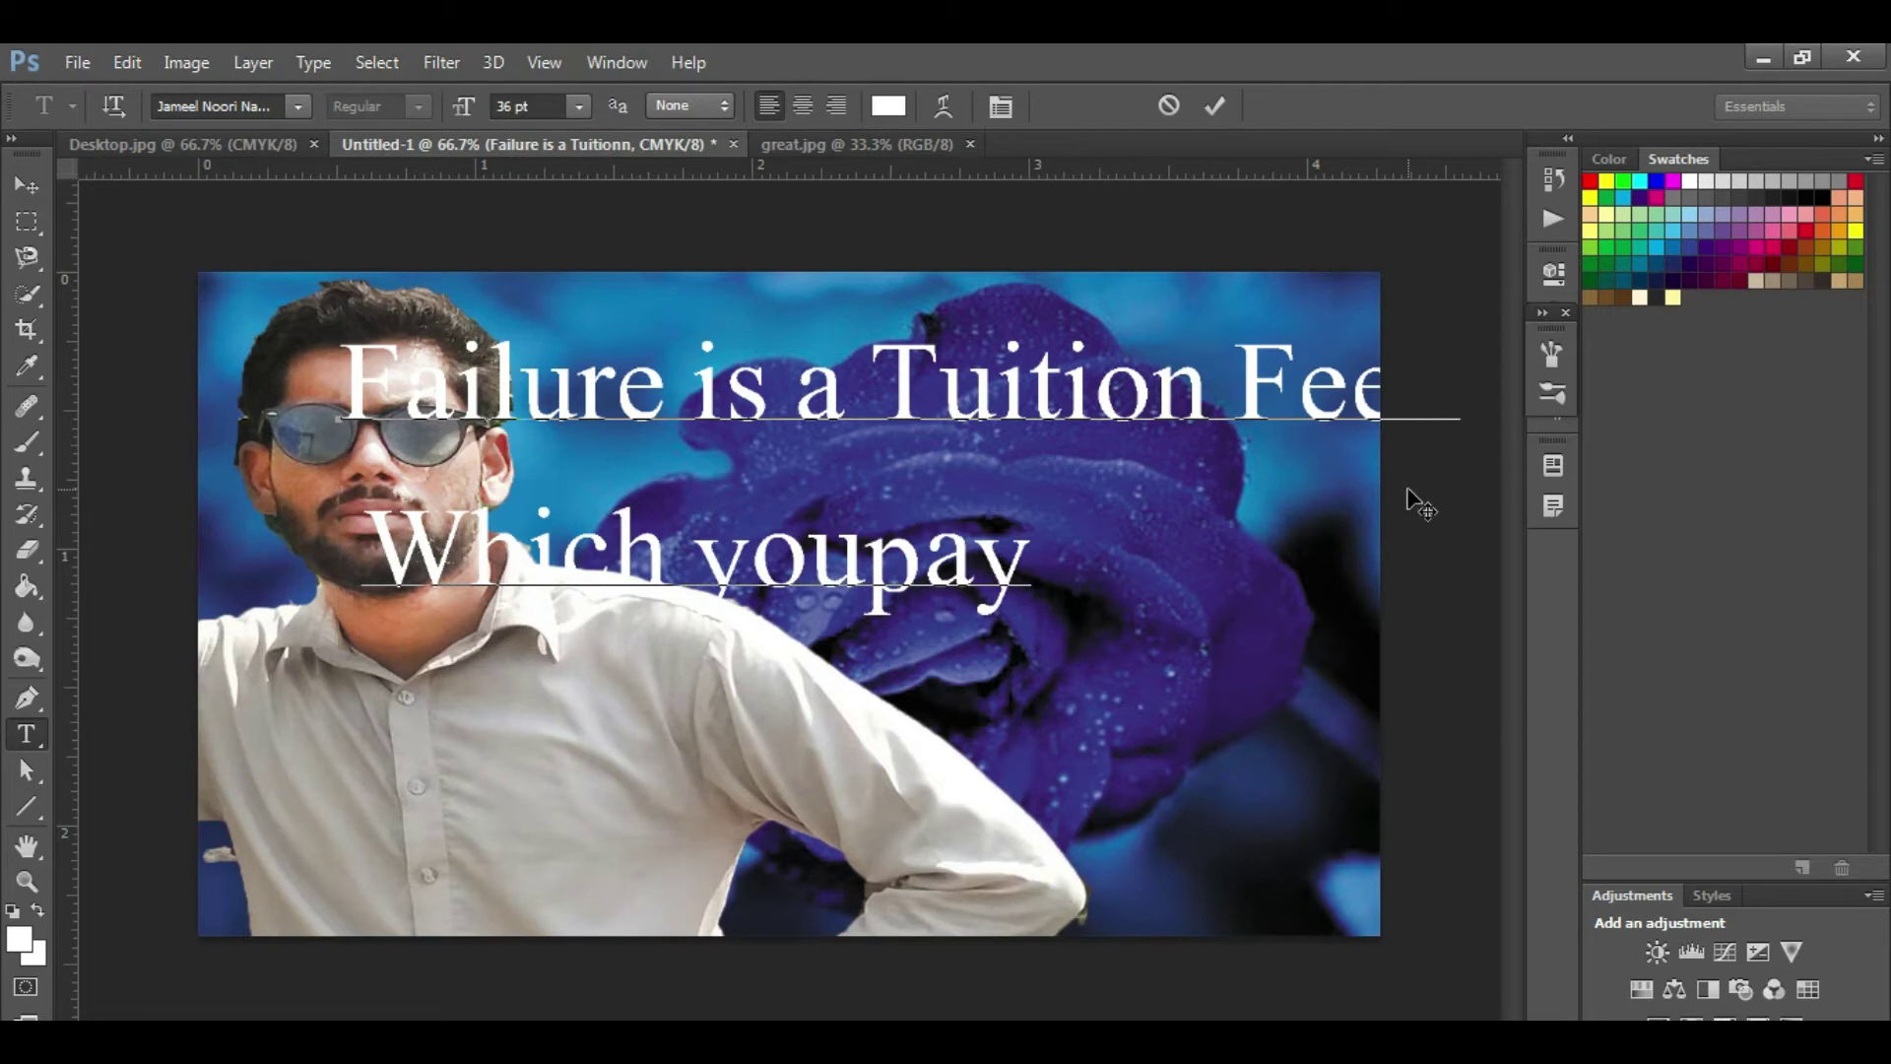
left_click(876, 569)
left_click(1101, 558)
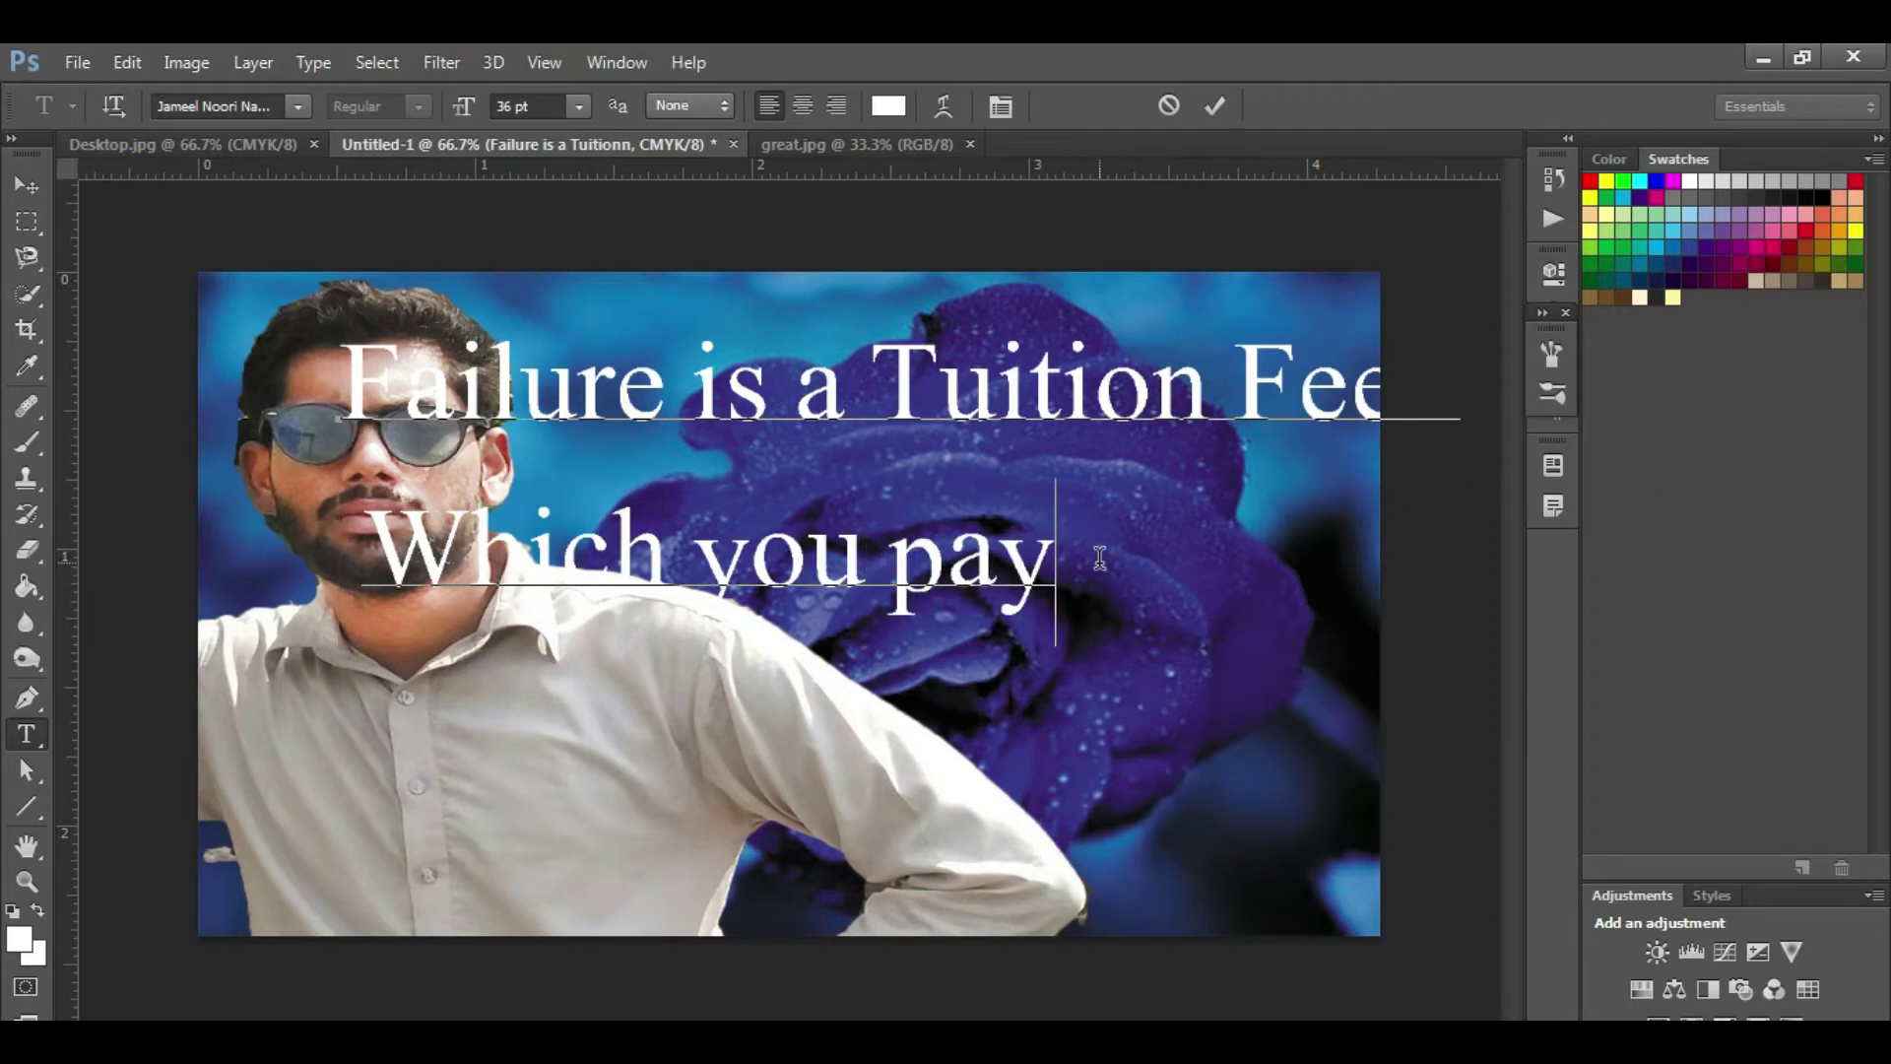
type("for Succe")
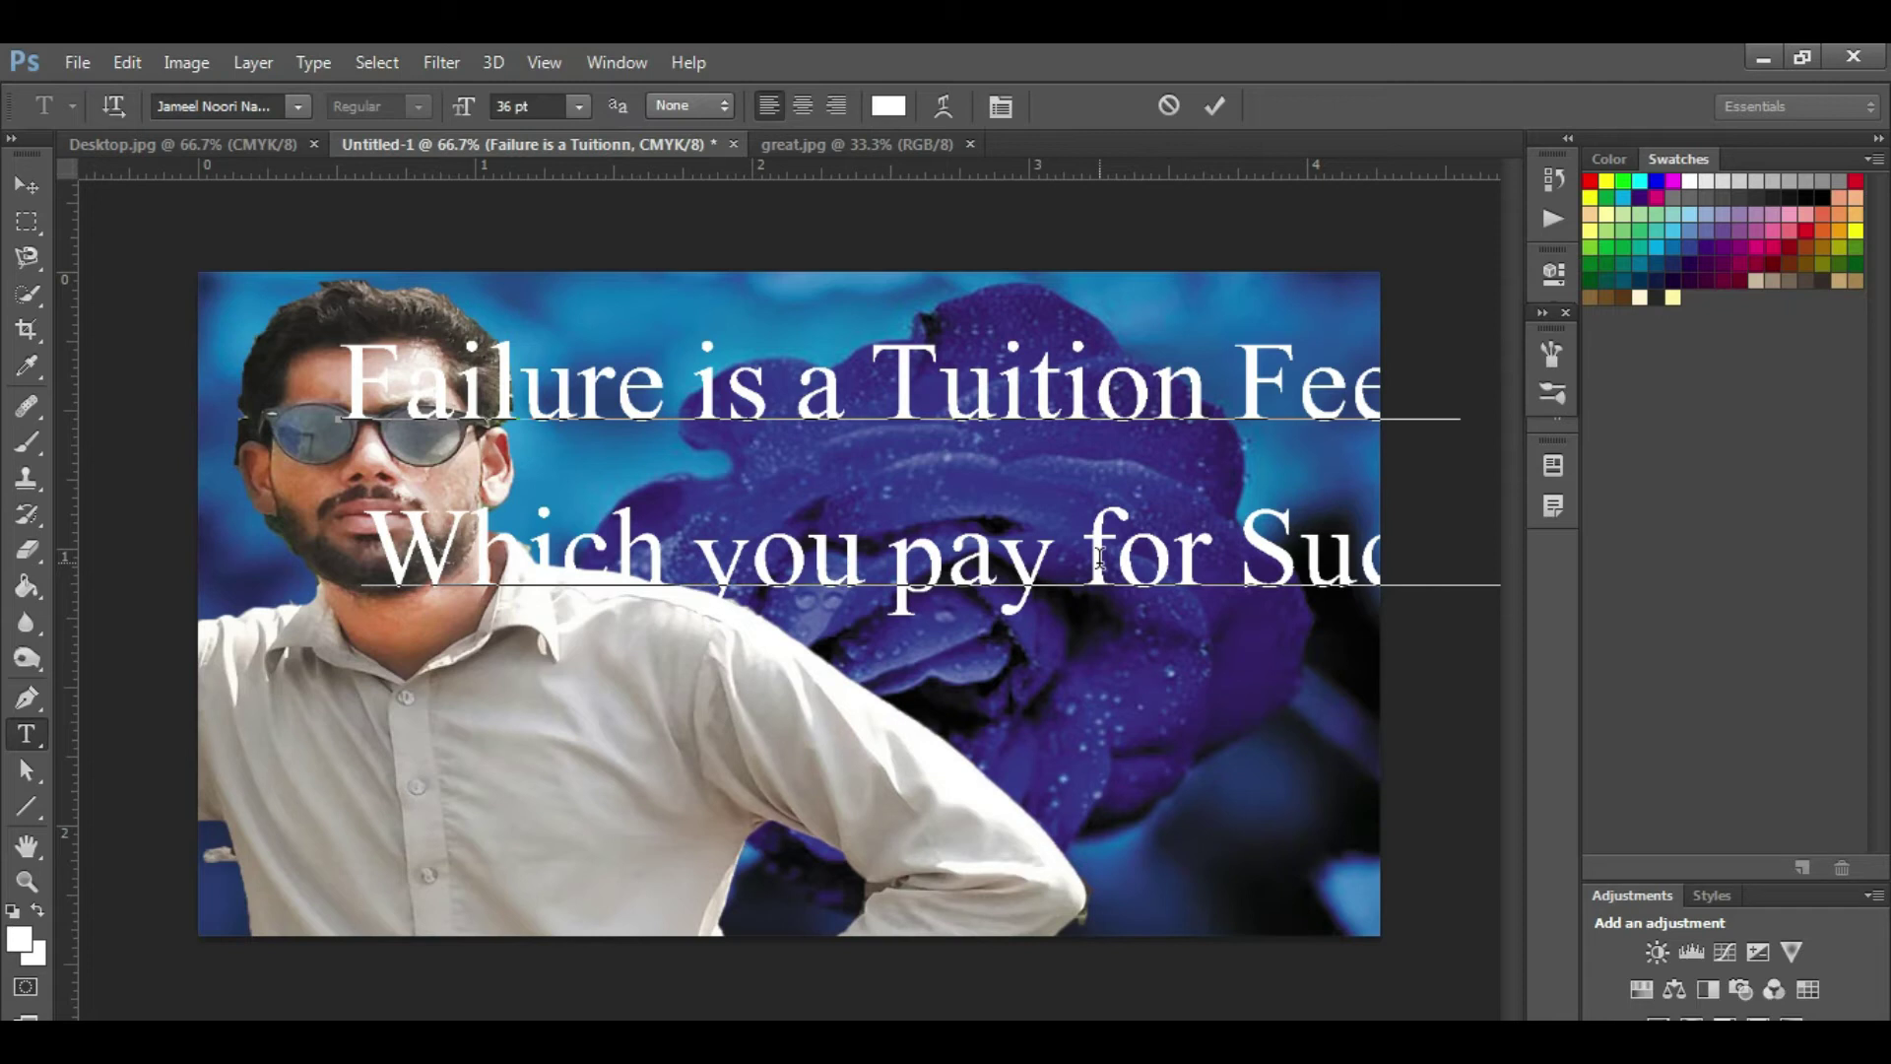
key("ctrl+a")
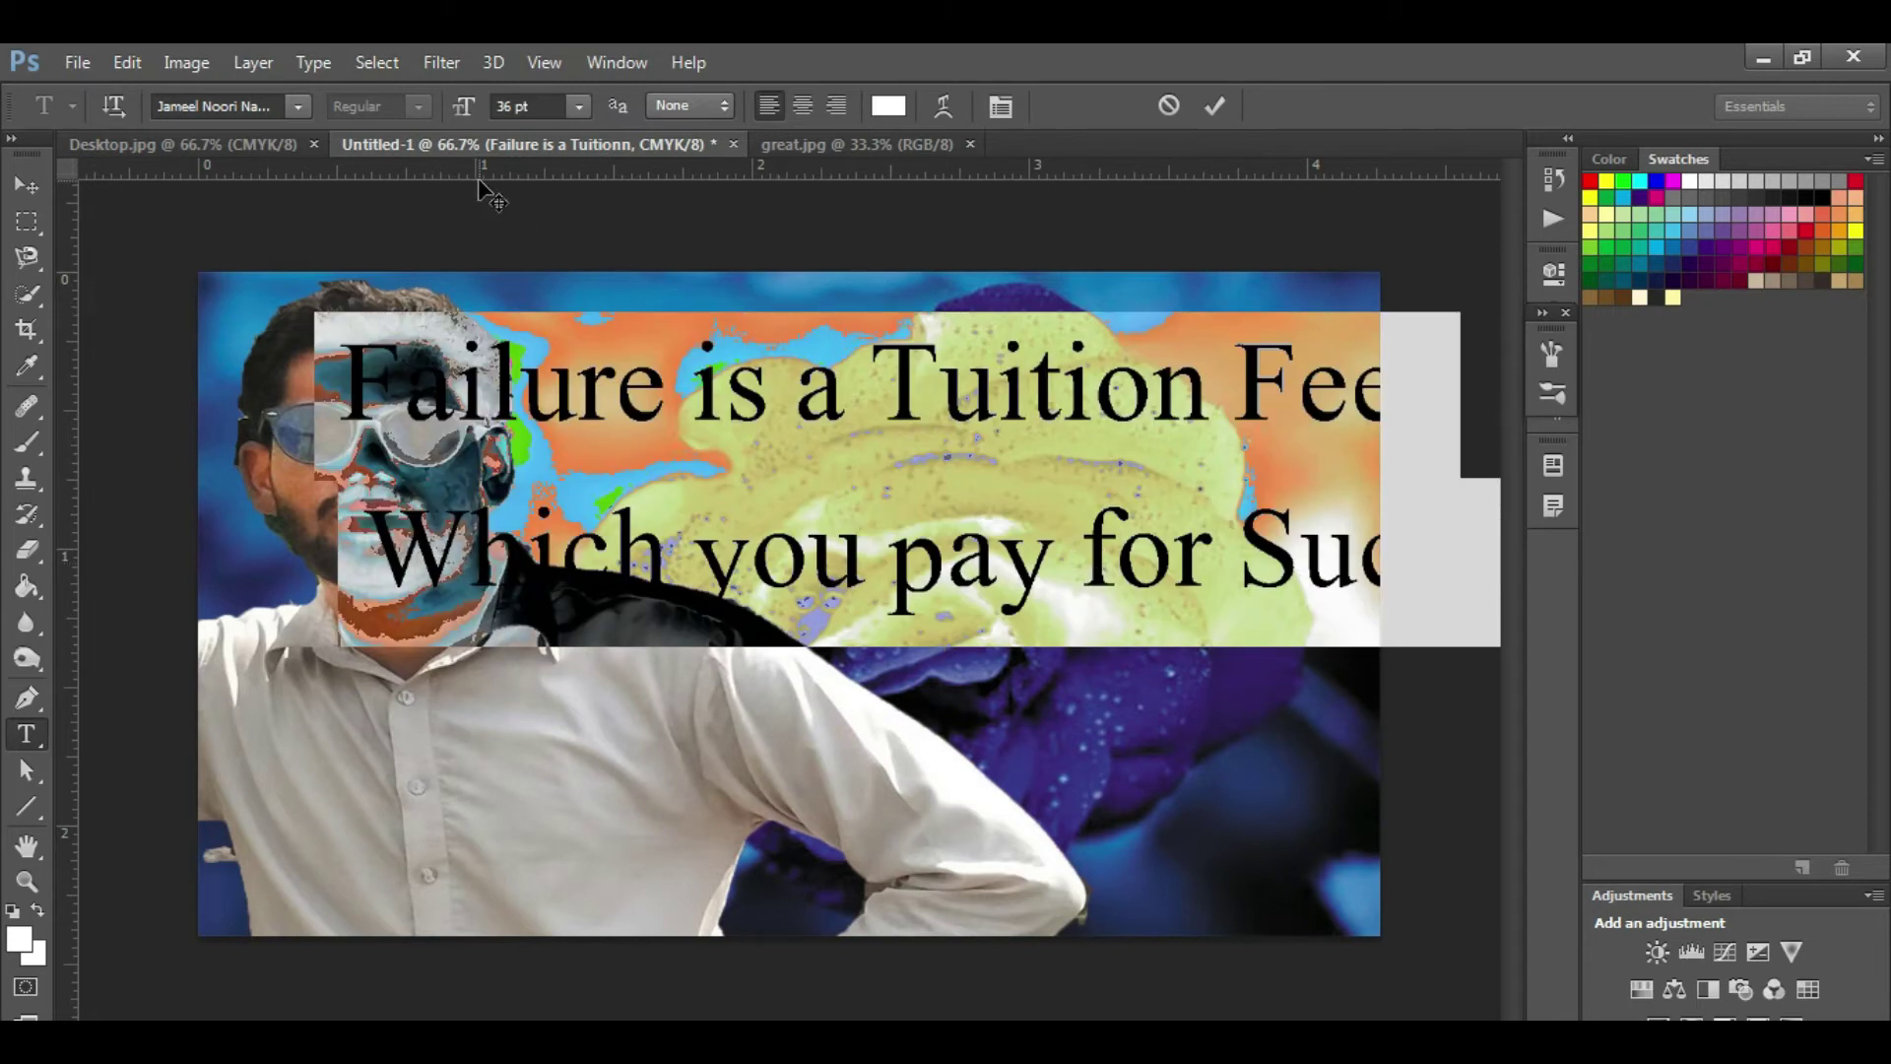
Set both quote lines to 30 pt and commit the text.
left_click(575, 107)
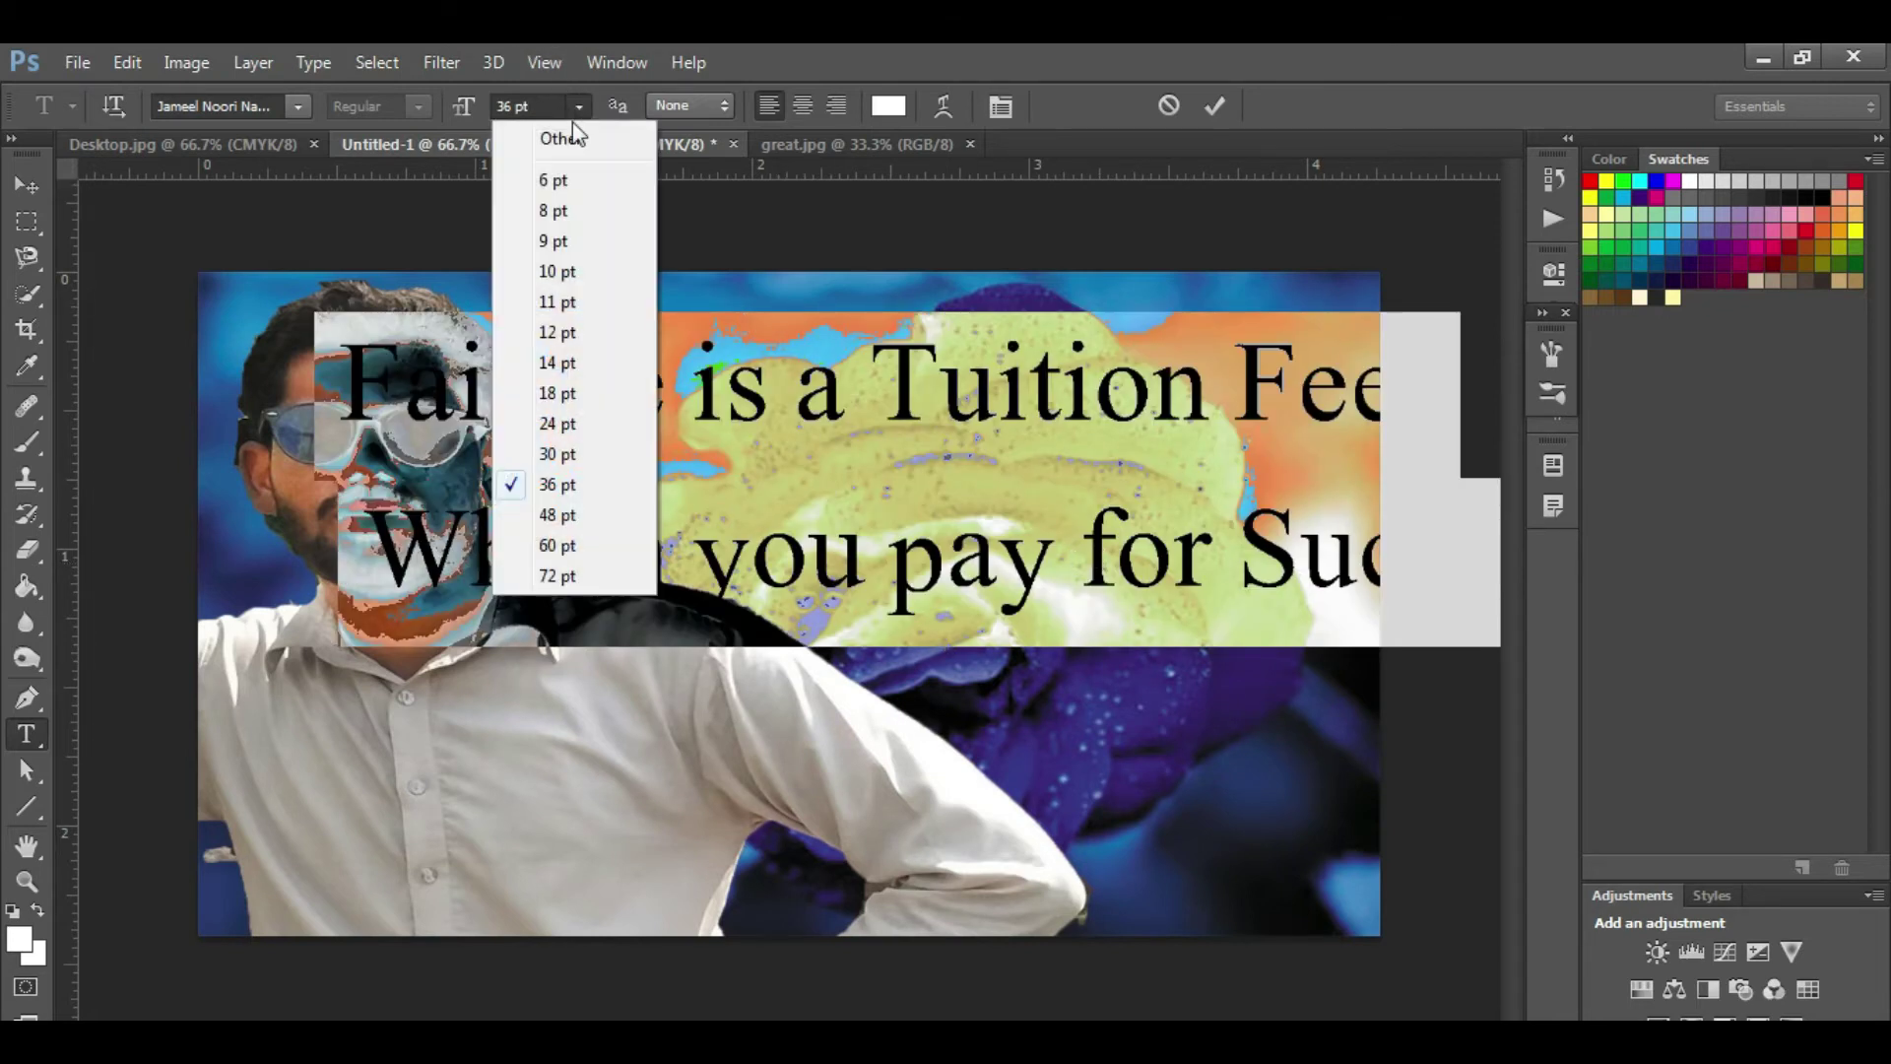
left_click(558, 454)
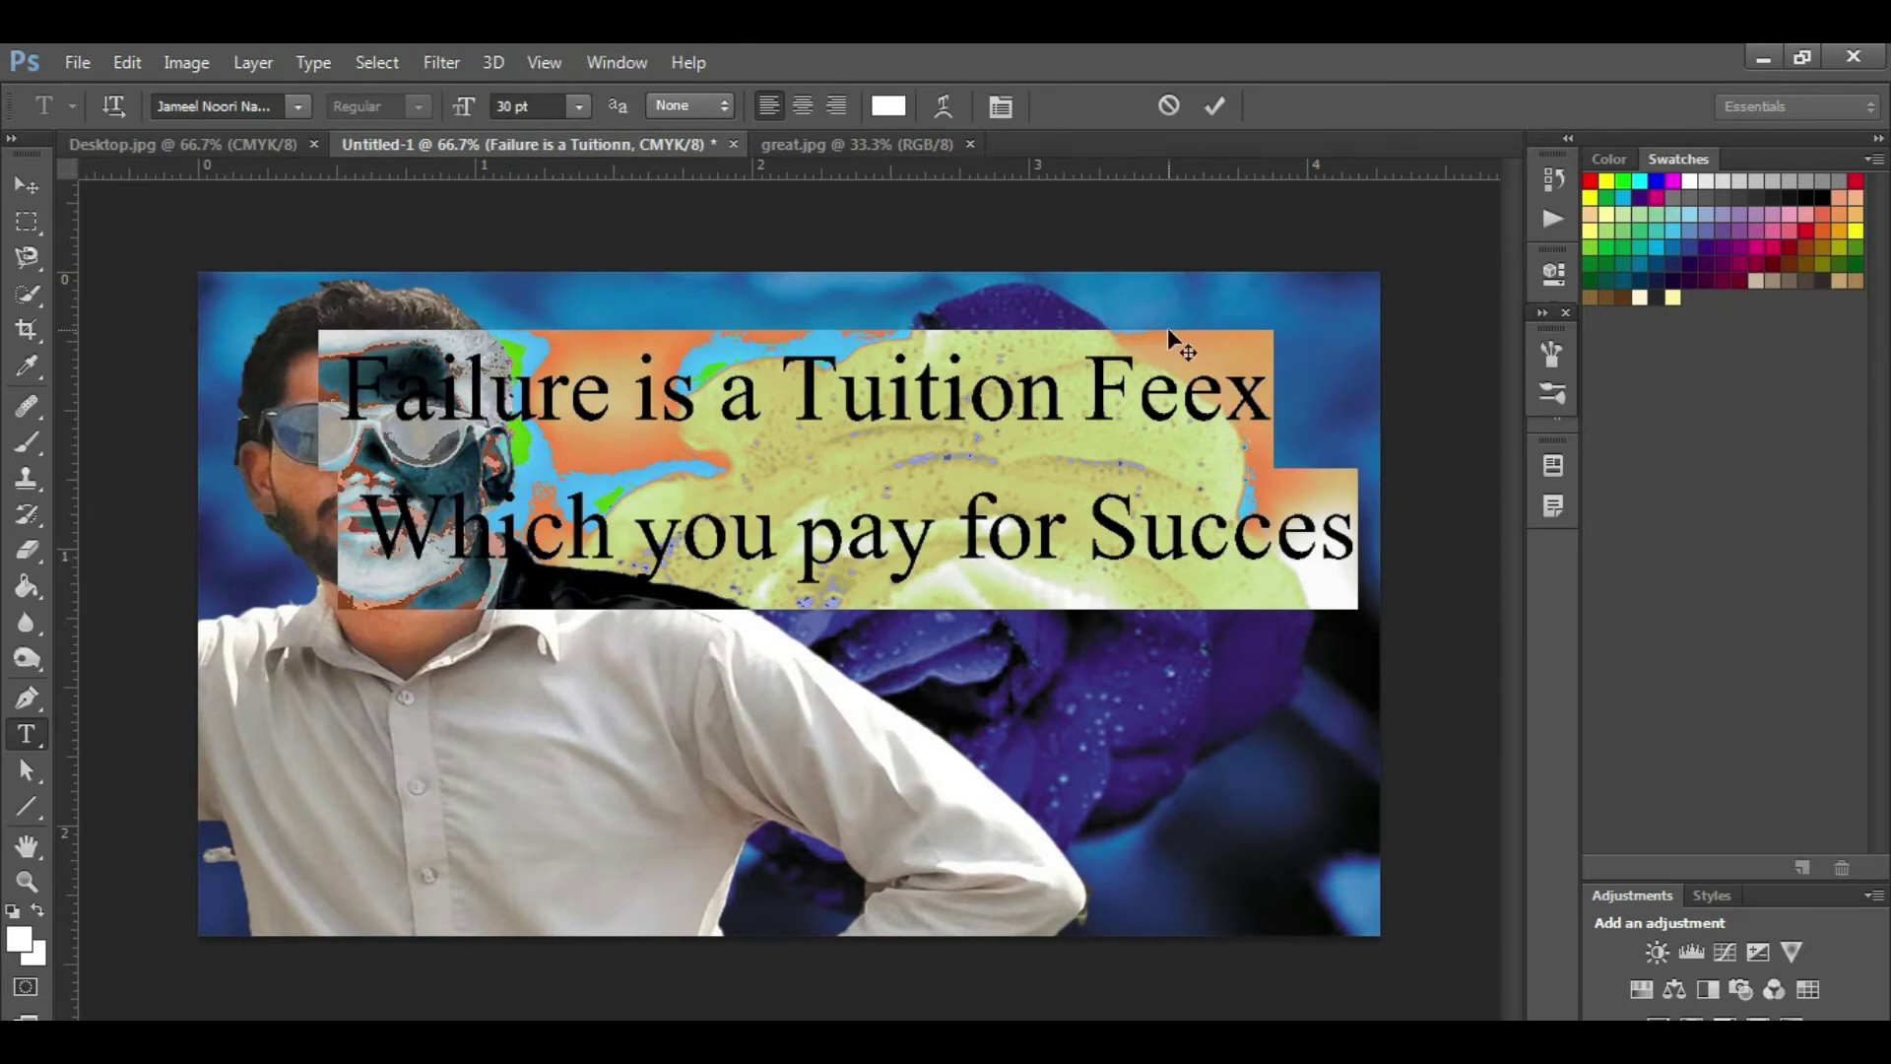
left_click(1232, 112)
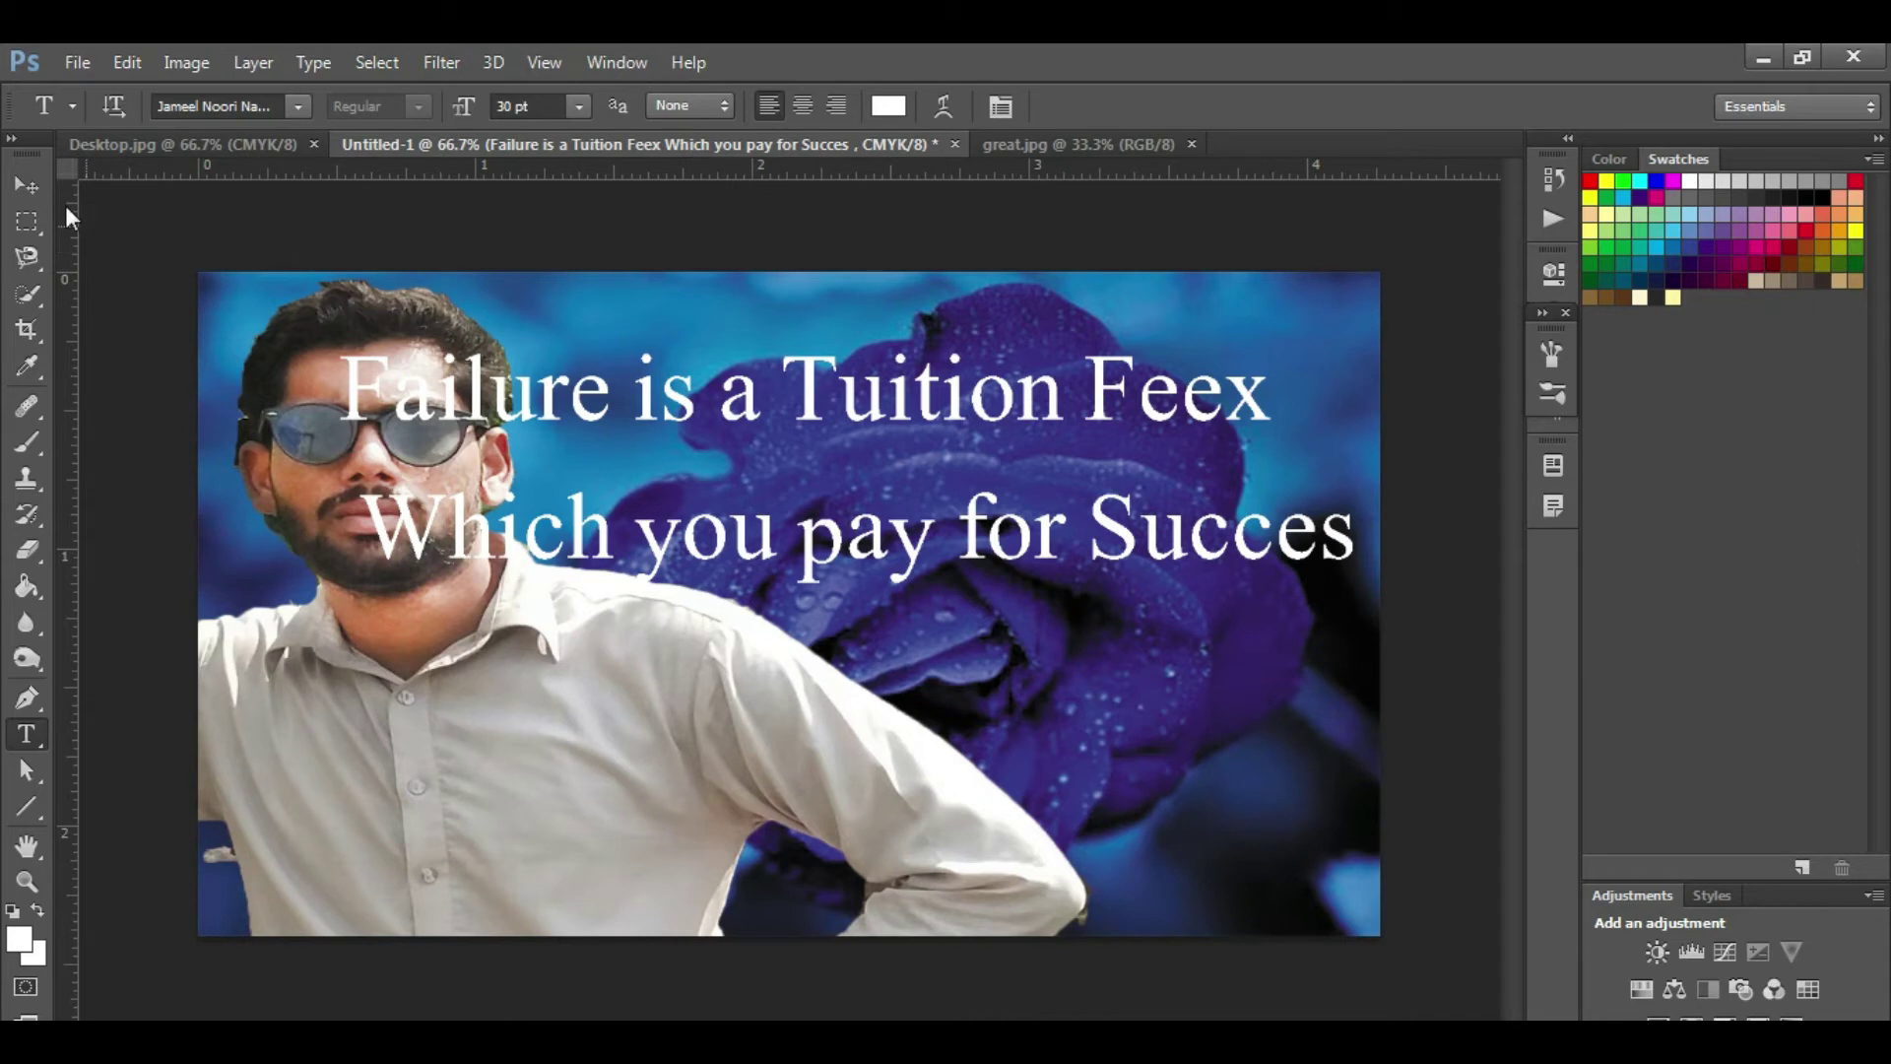
Move the quote beside the man, then free-transform it narrower and taller.
left_click(27, 185)
mouse_move(653, 485)
left_mouse_down()
mouse_move(683, 495)
mouse_move(672, 483)
left_mouse_up()
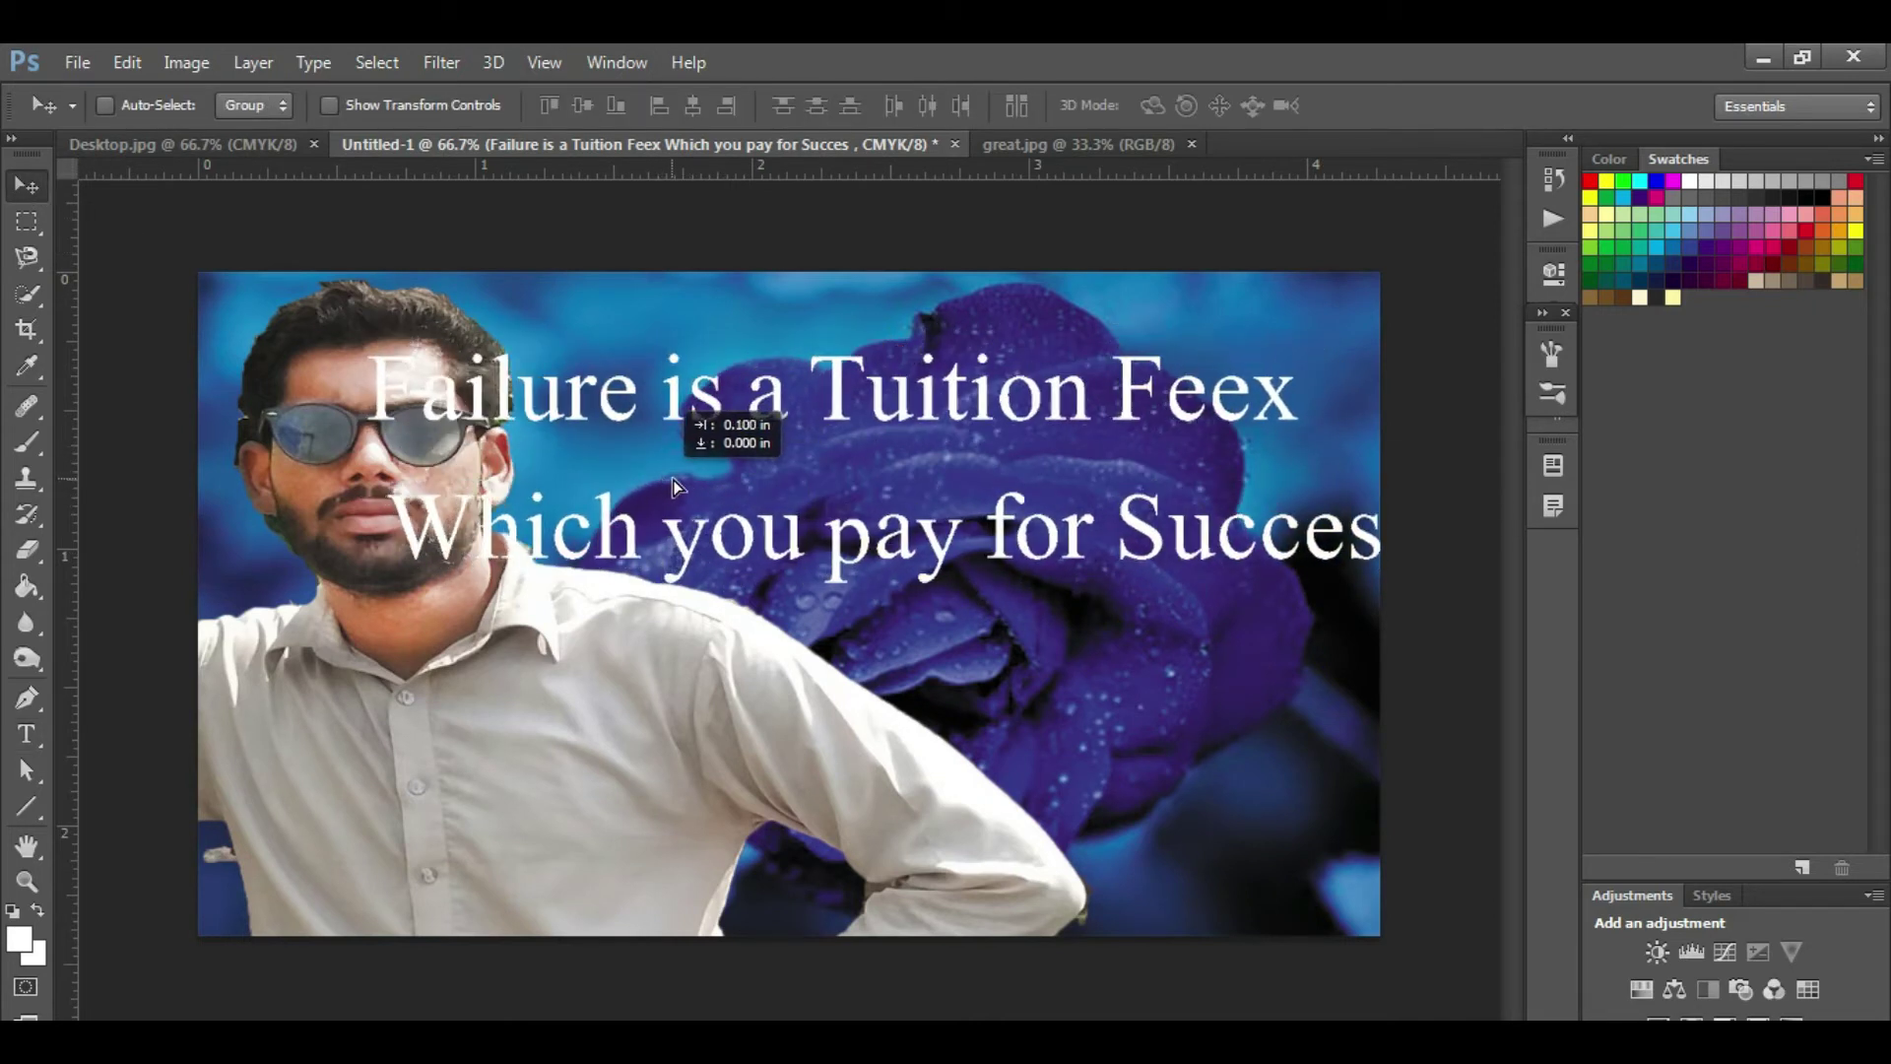
left_click_drag(673, 485, 665, 482)
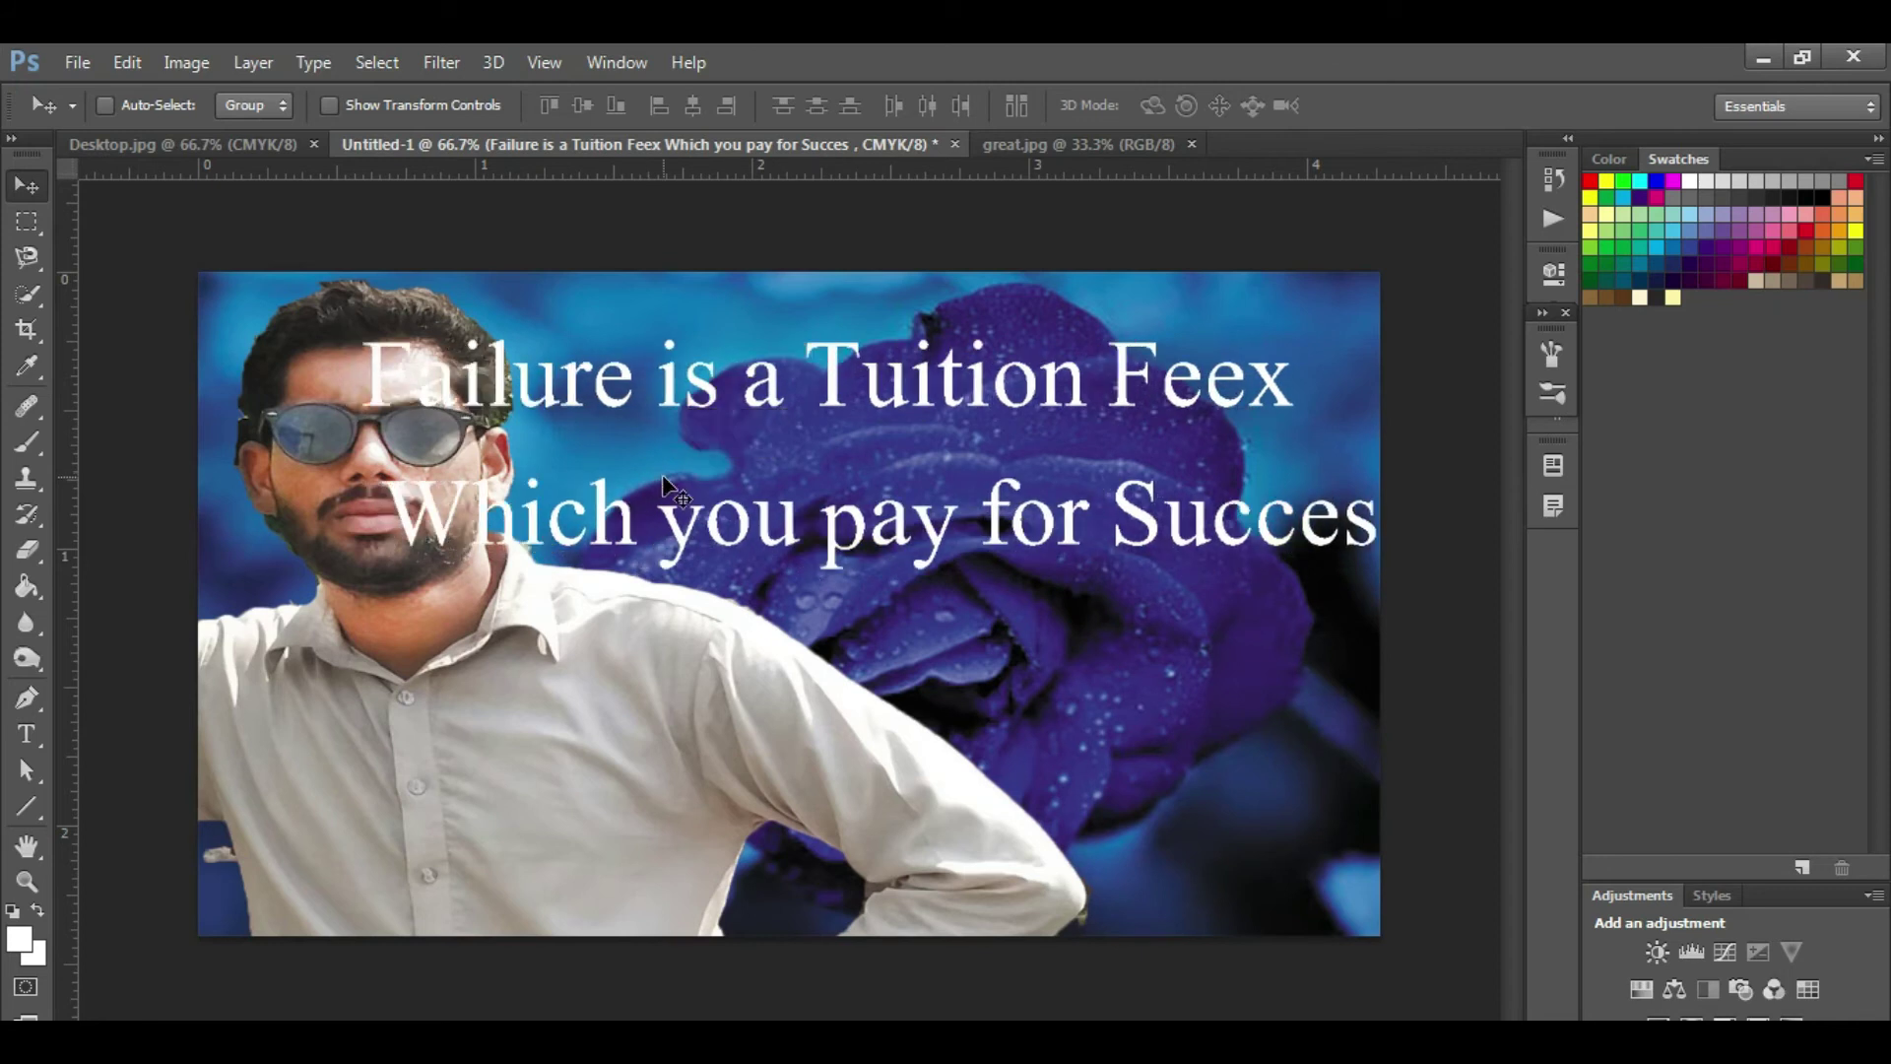
key("ctrl+t")
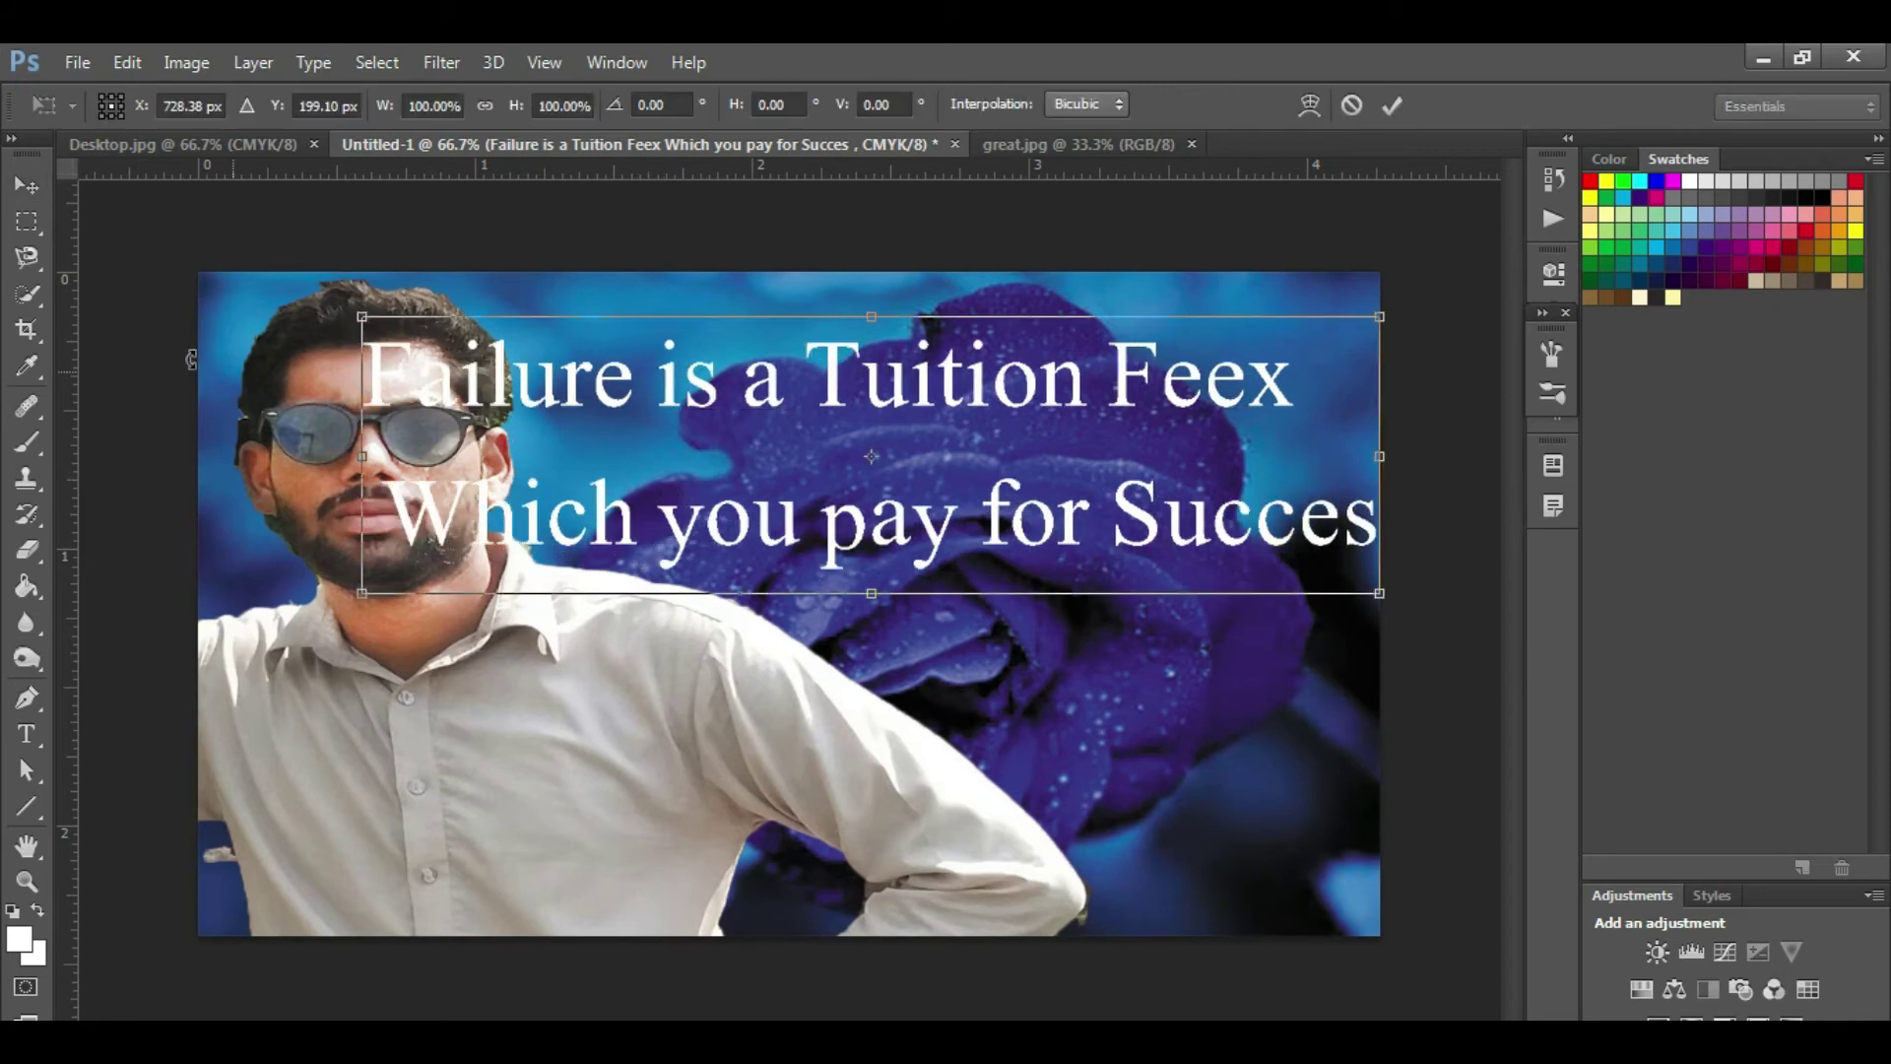
left_click_drag(362, 320, 566, 343)
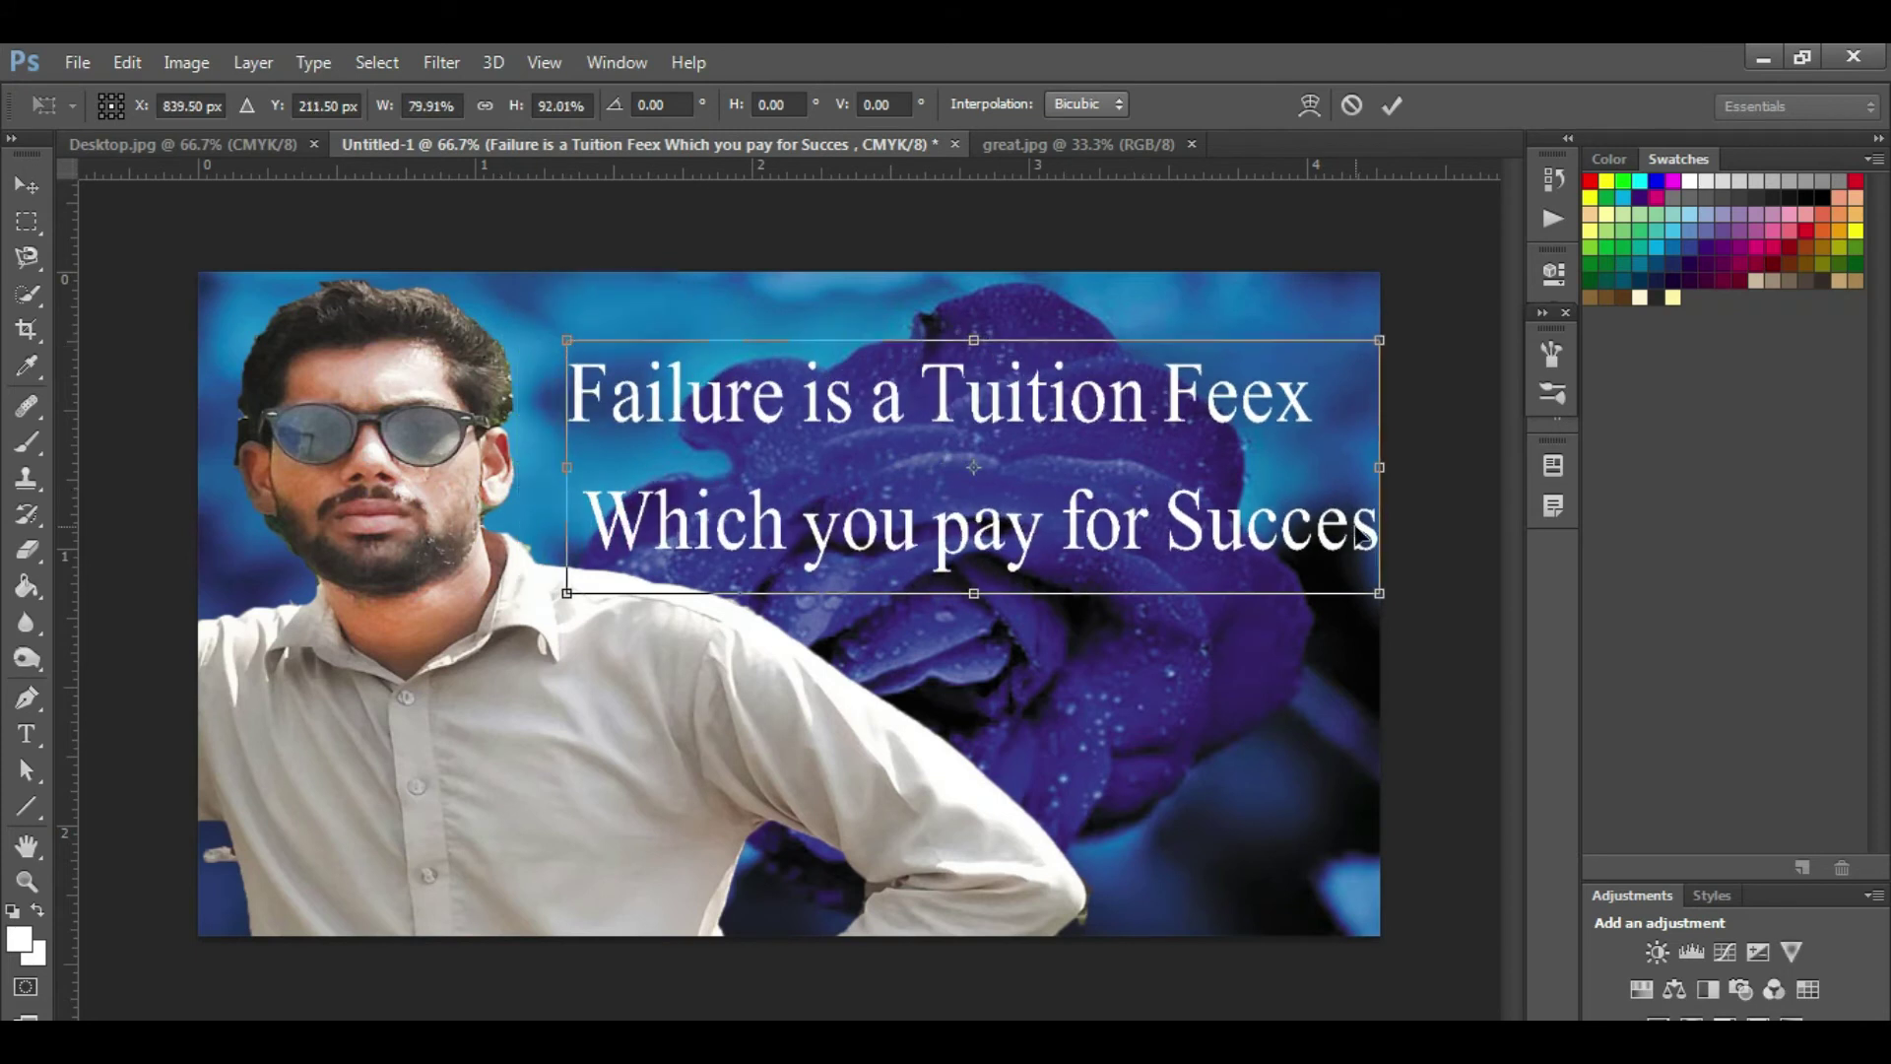
left_click_drag(1379, 467, 1358, 467)
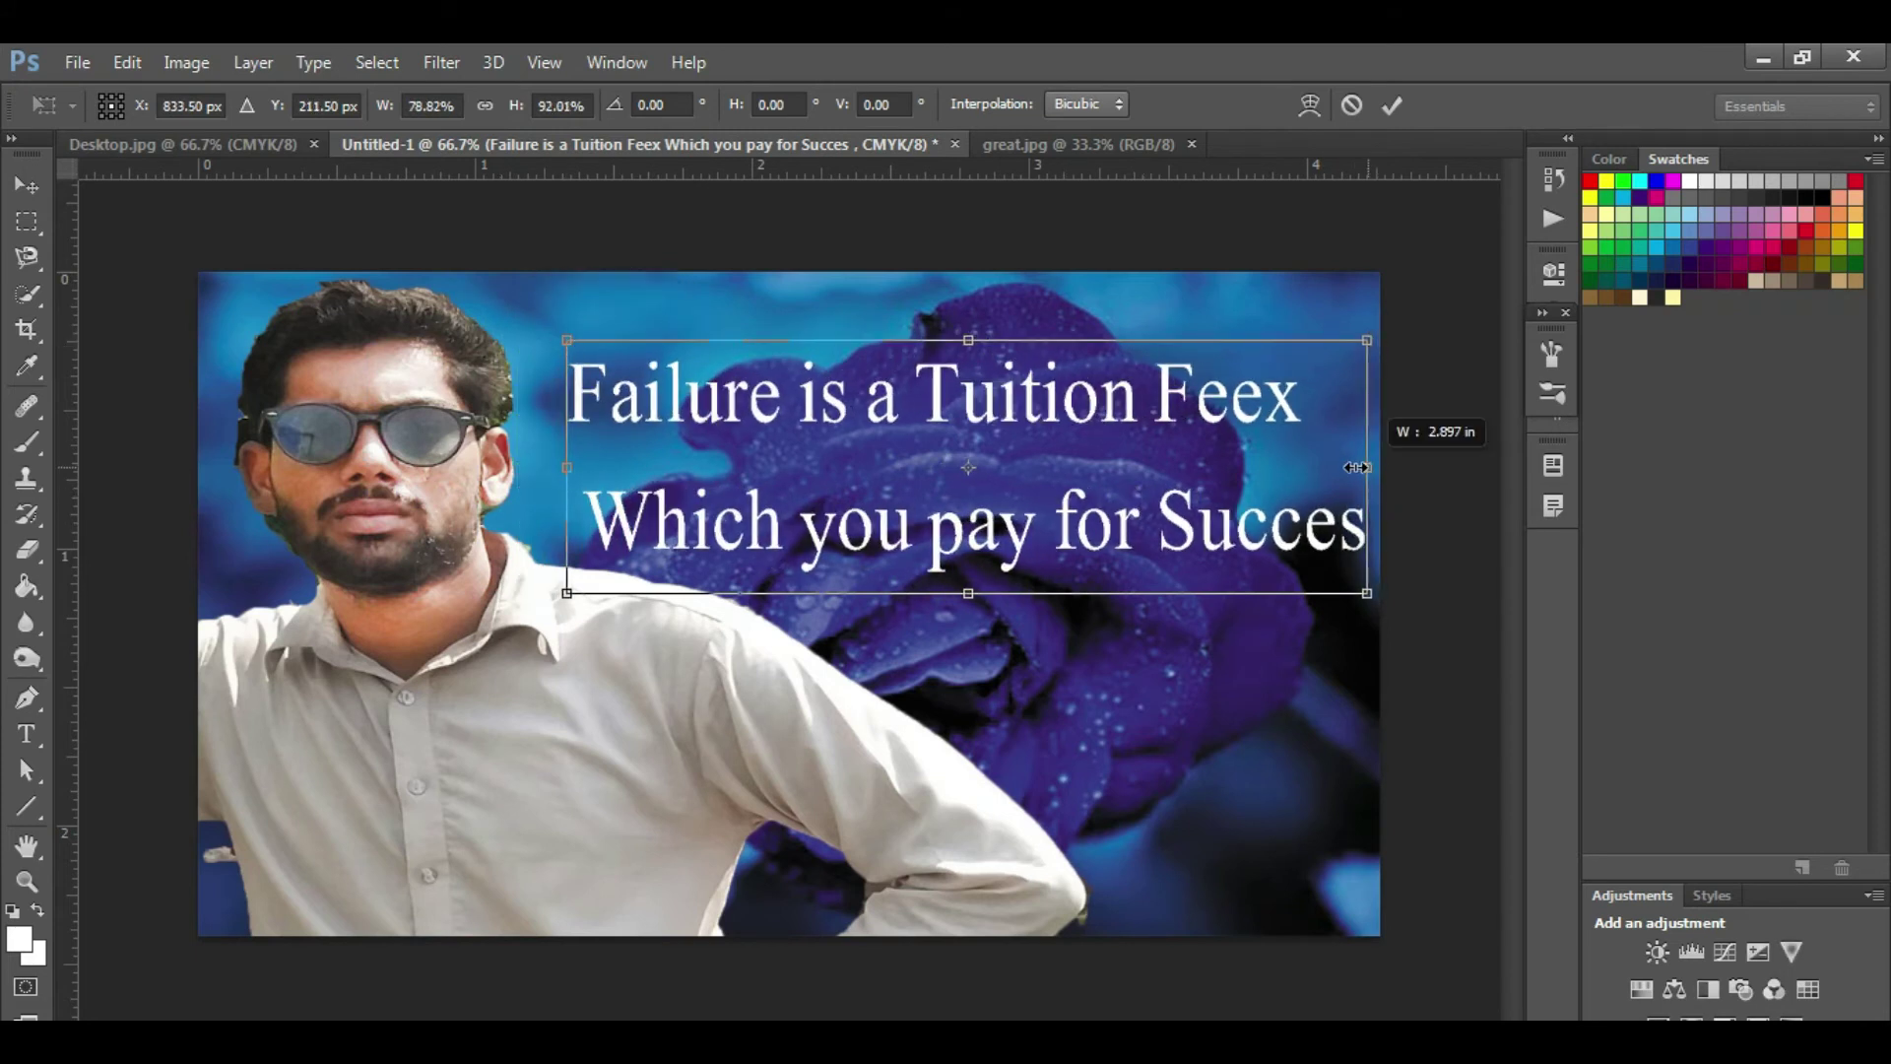
left_click_drag(962, 593, 962, 615)
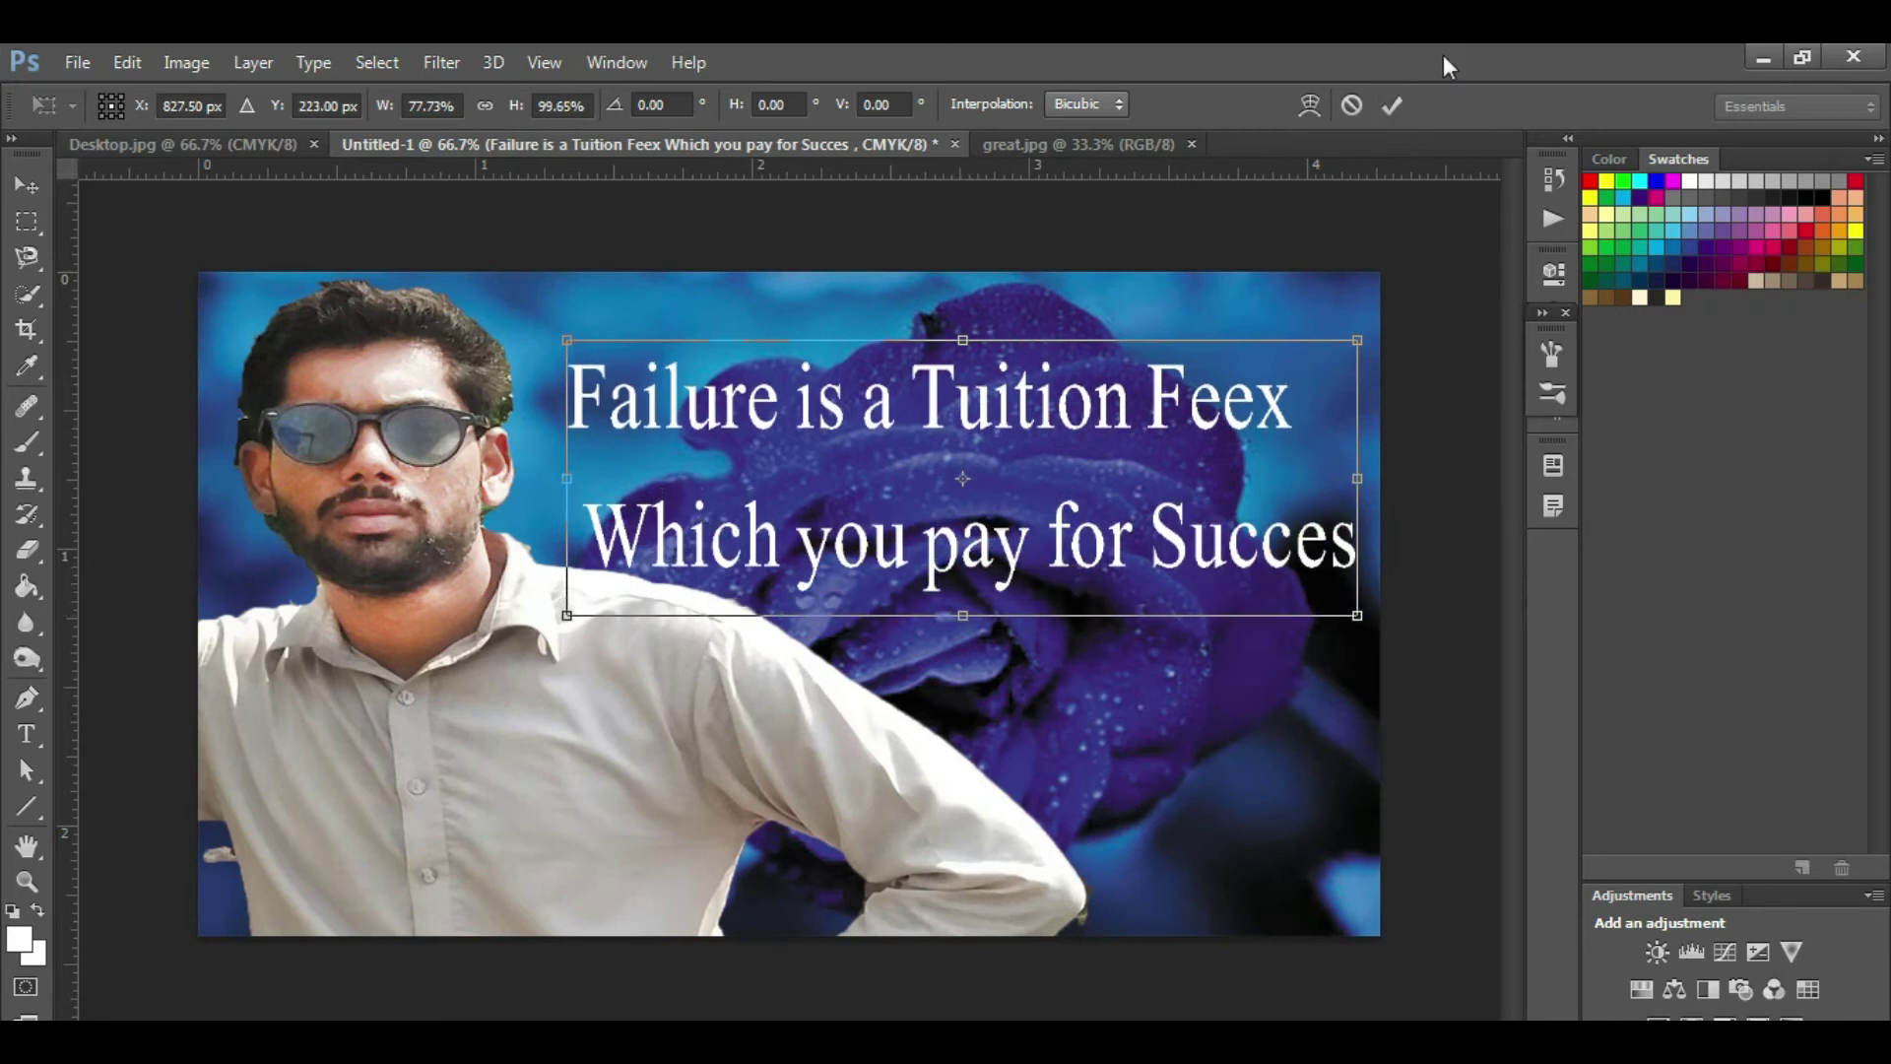
Commit the free transform on the quote text layer.
left_click(1393, 105)
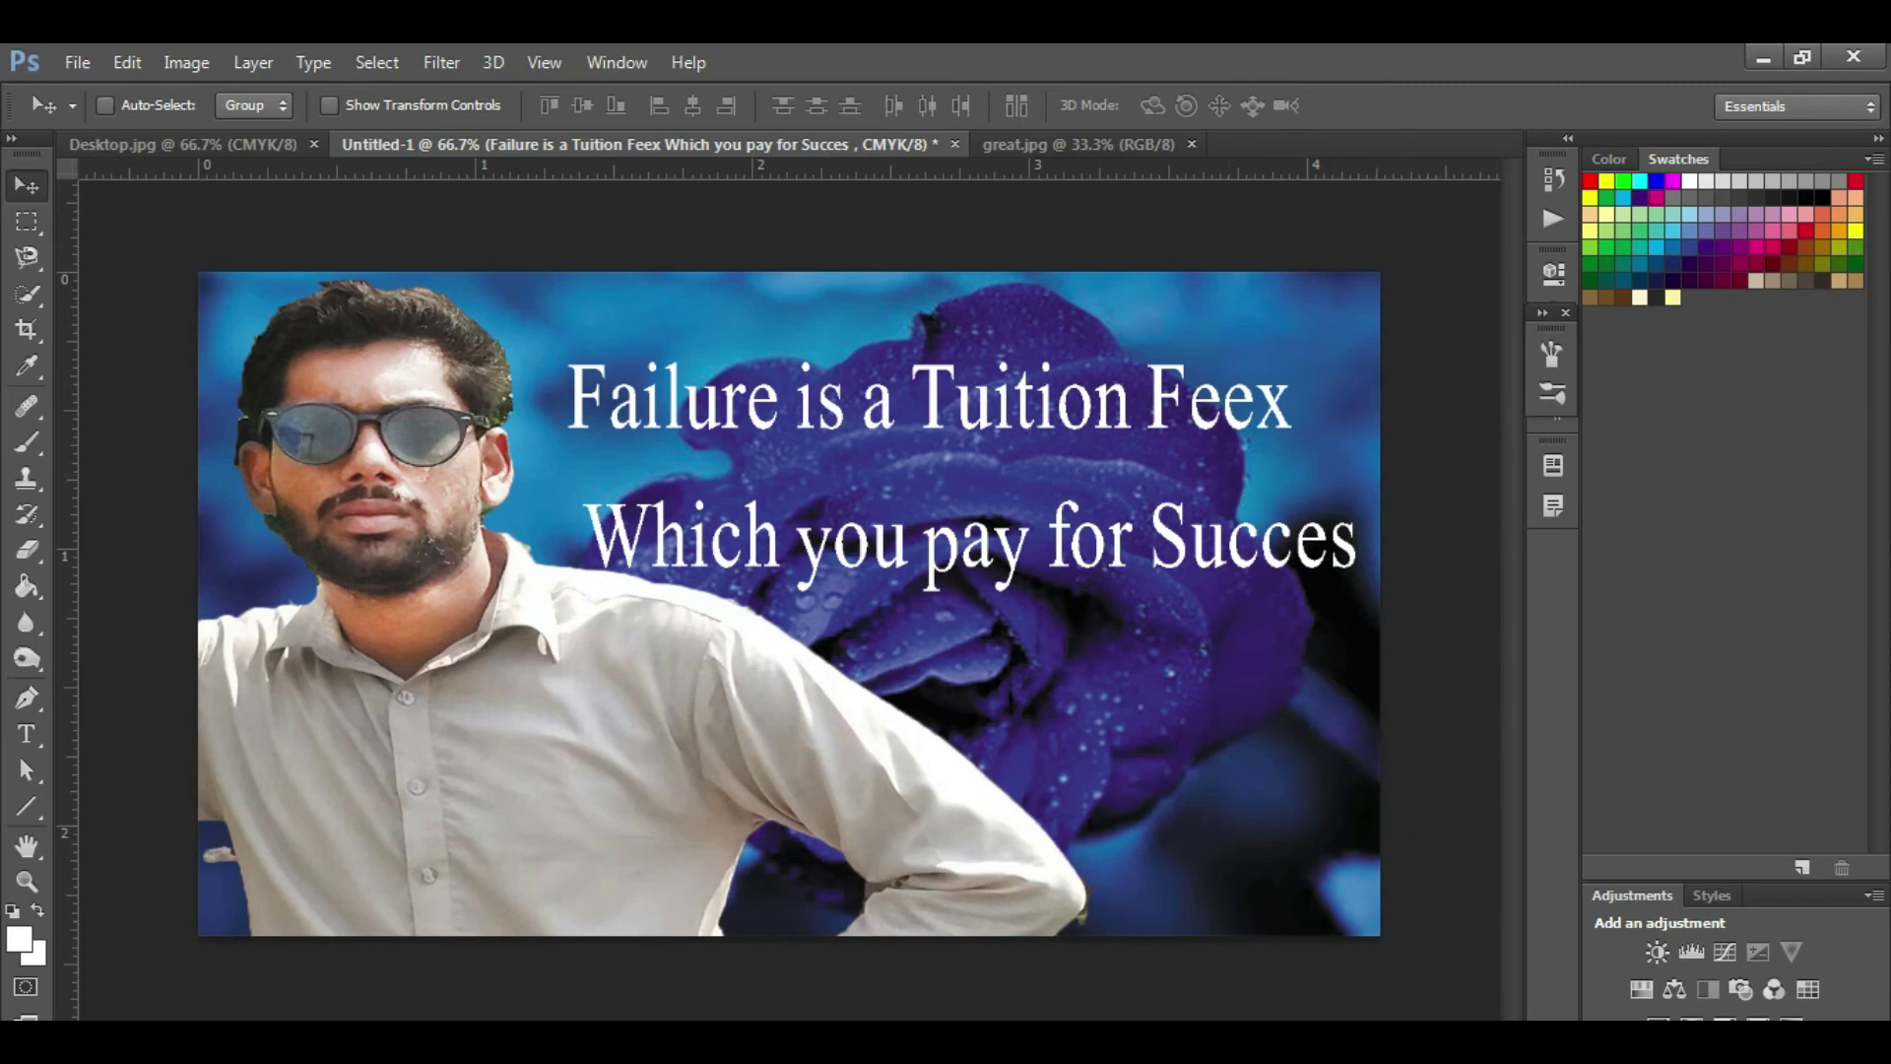
key("super+space")
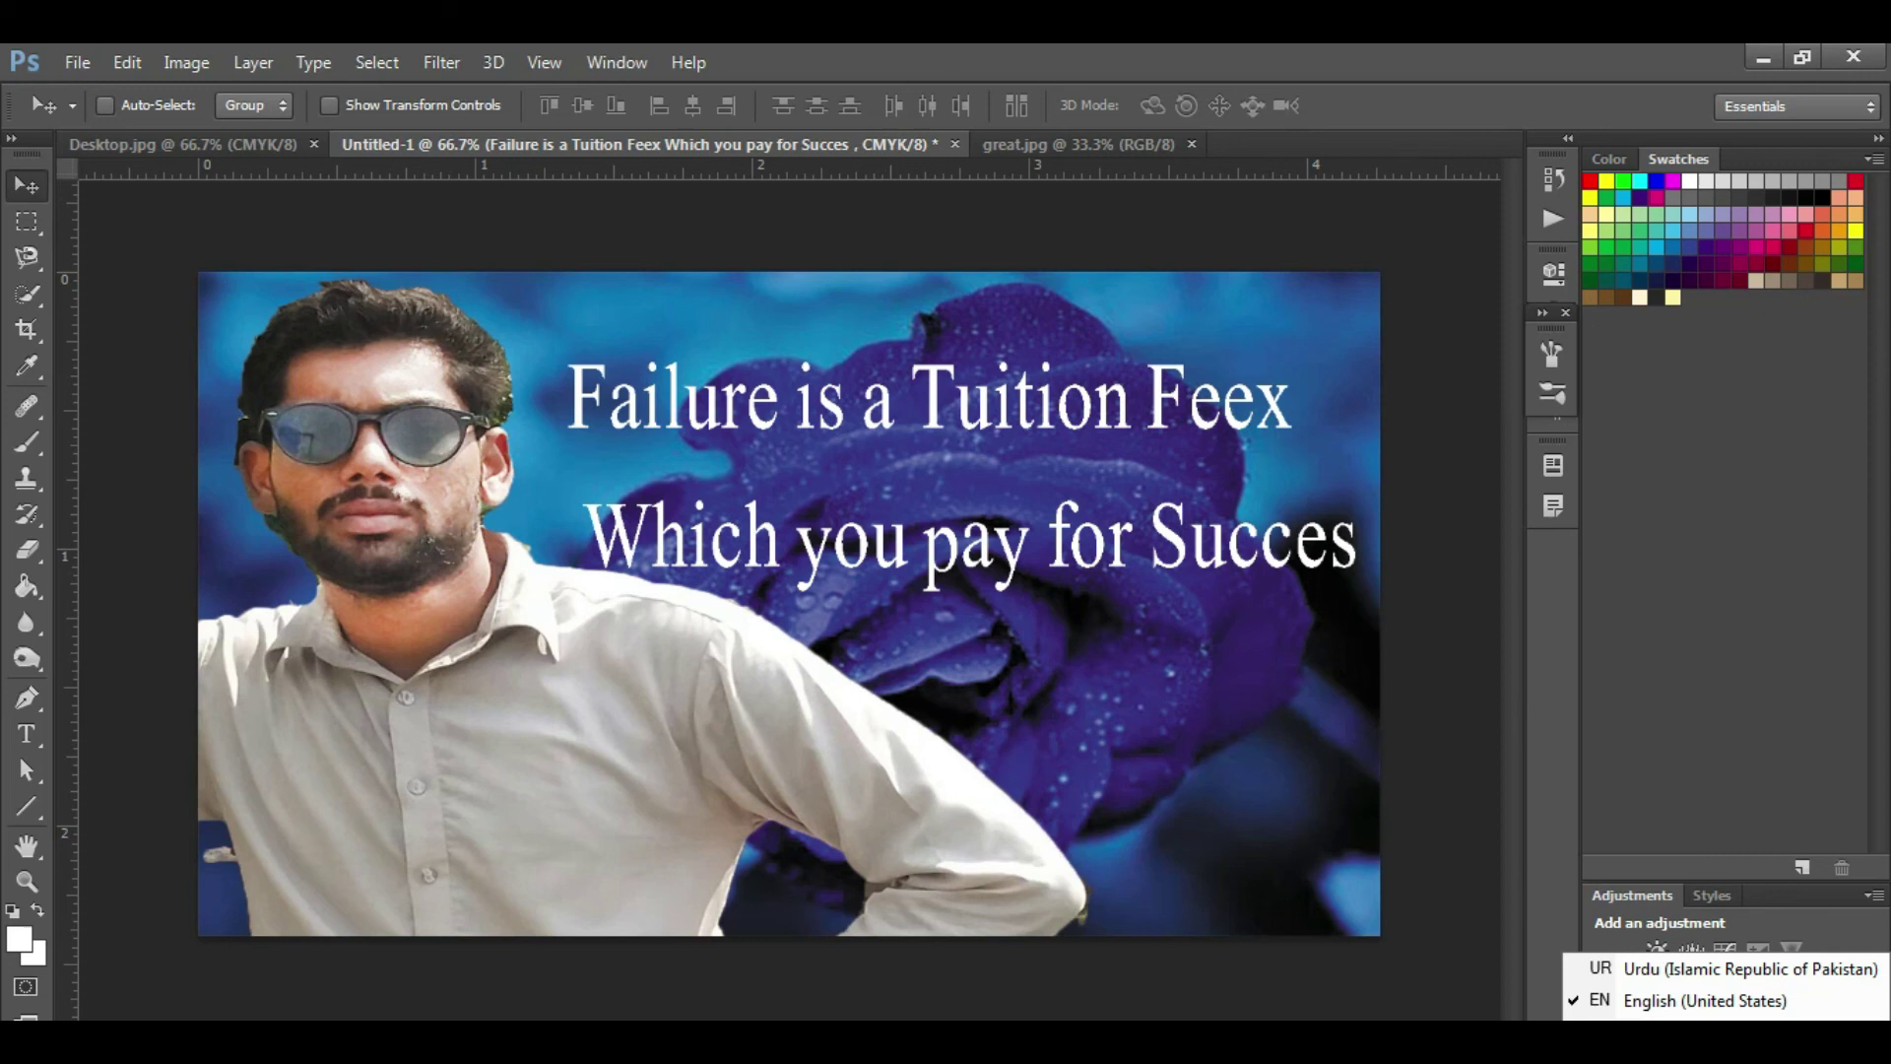
key("super+space")
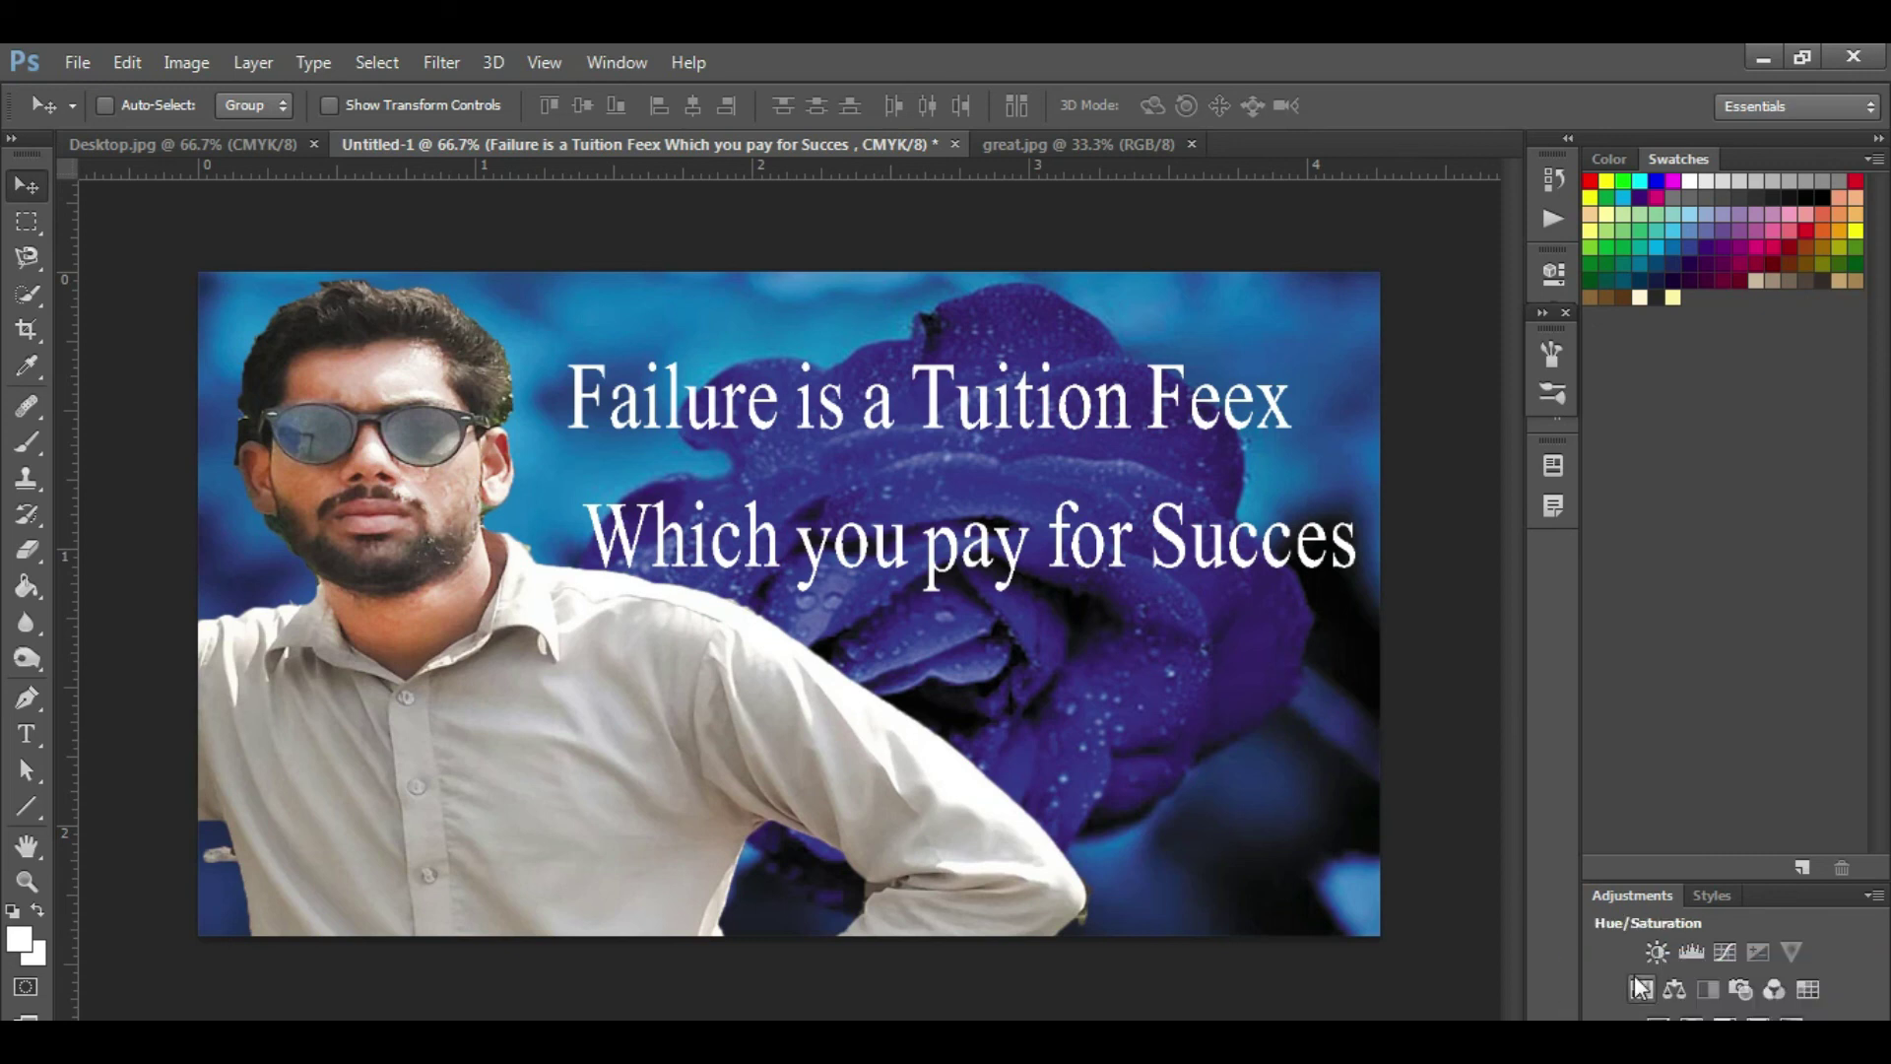